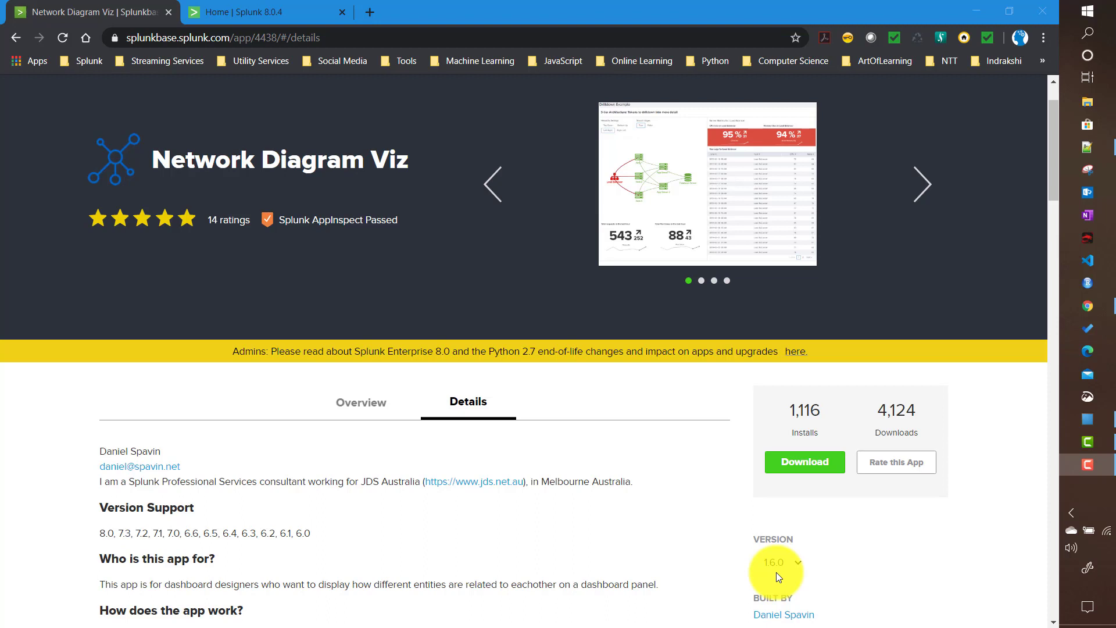
Examine the drilldown example screenshot and the details of the Network Diagram Viz app on Splunkbase.
click(690, 171)
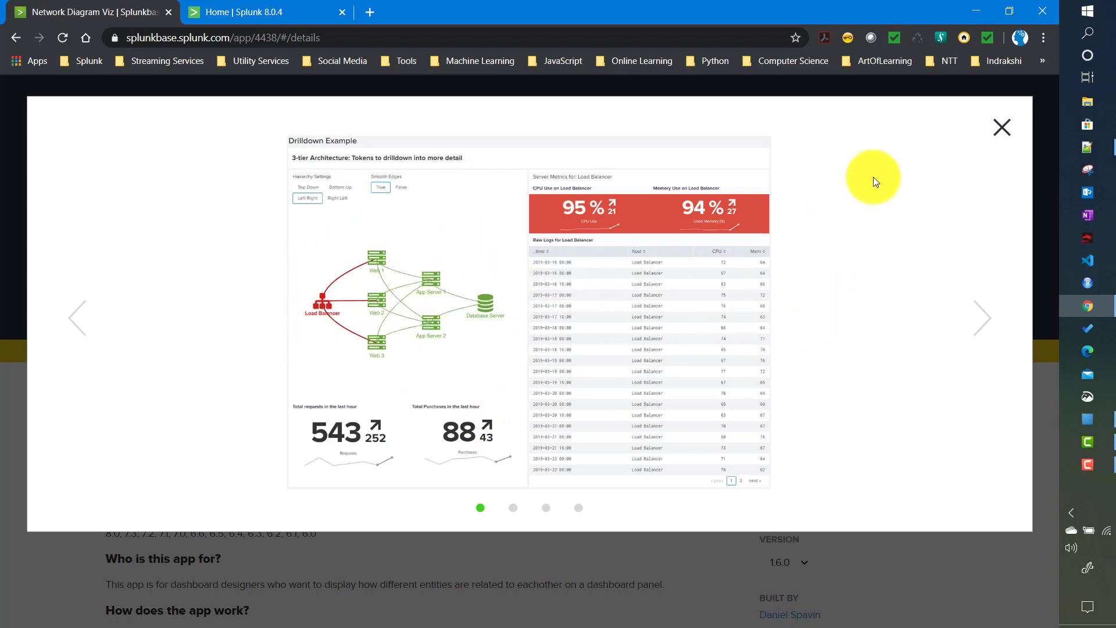
click(1002, 128)
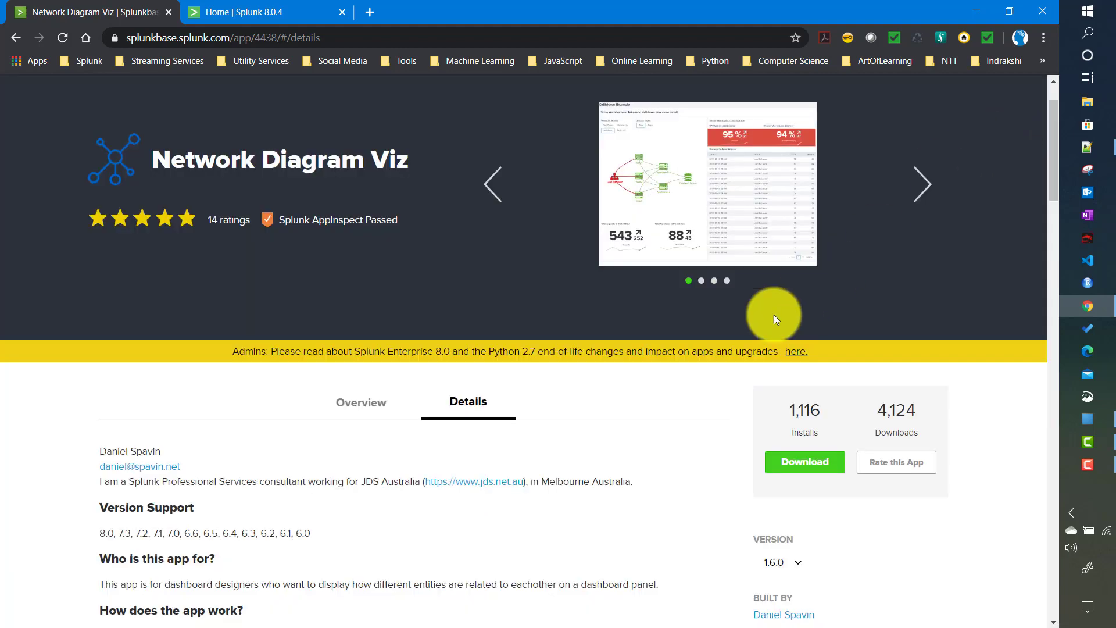
scroll(539, 406, down, 3)
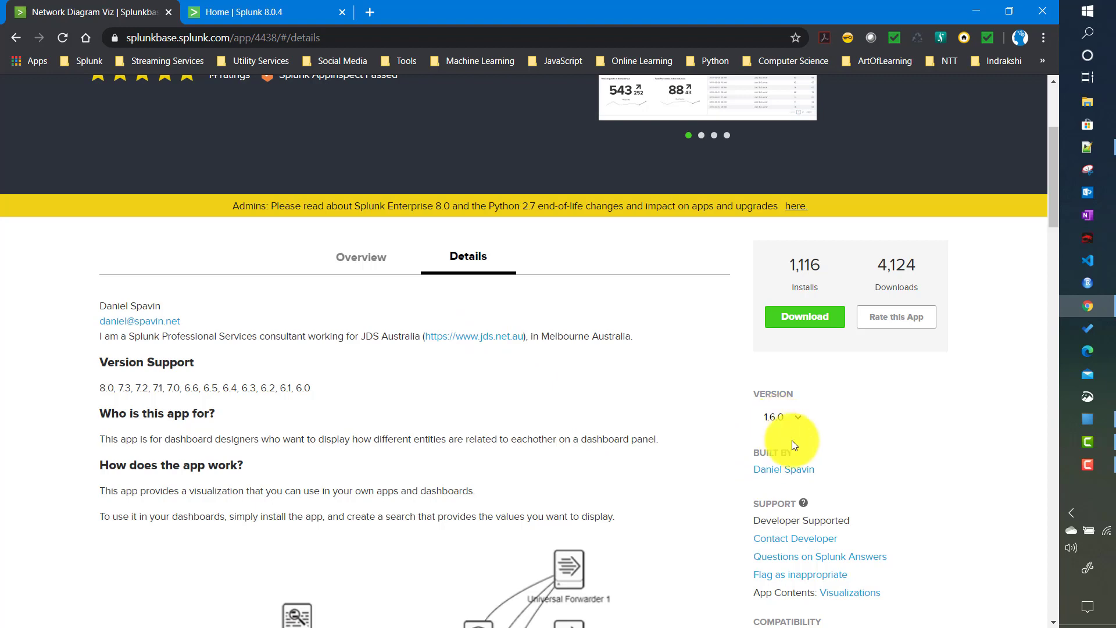
scroll(792, 441, down, 2)
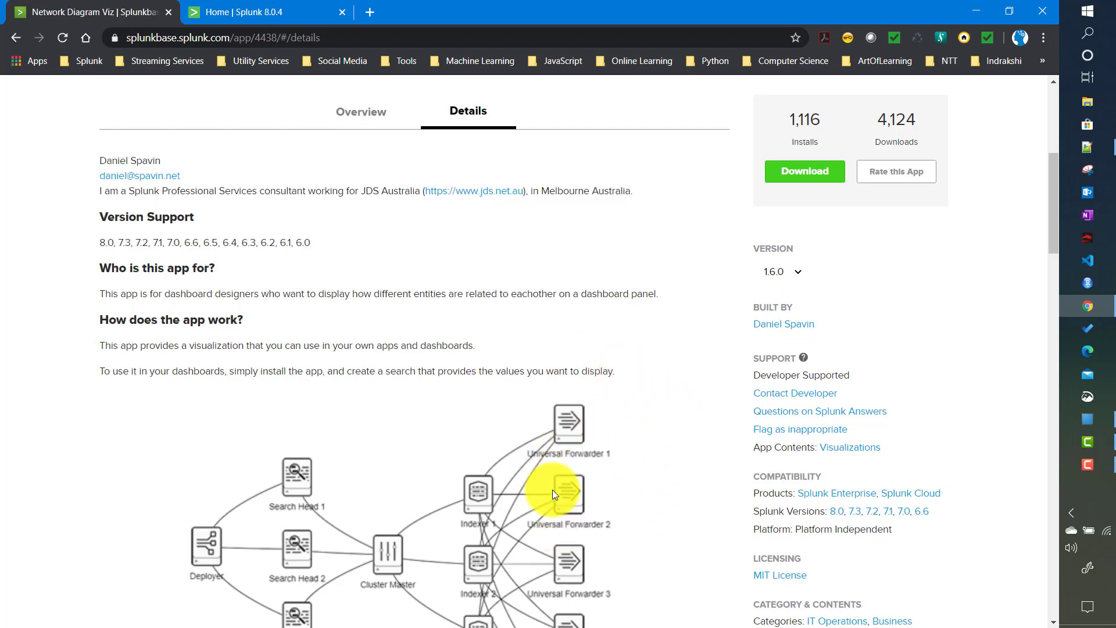
scroll(556, 474, up, 6)
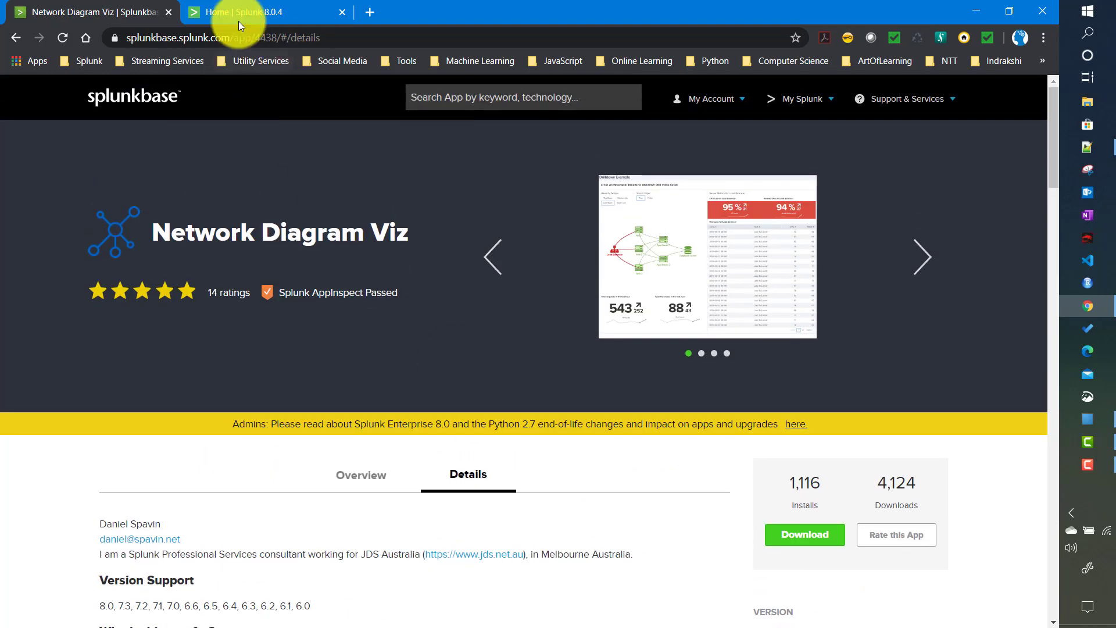
Switch to Splunk Enterprise, open the Network Diagram Viz app, and read its use cases and supported search fields.
click(238, 21)
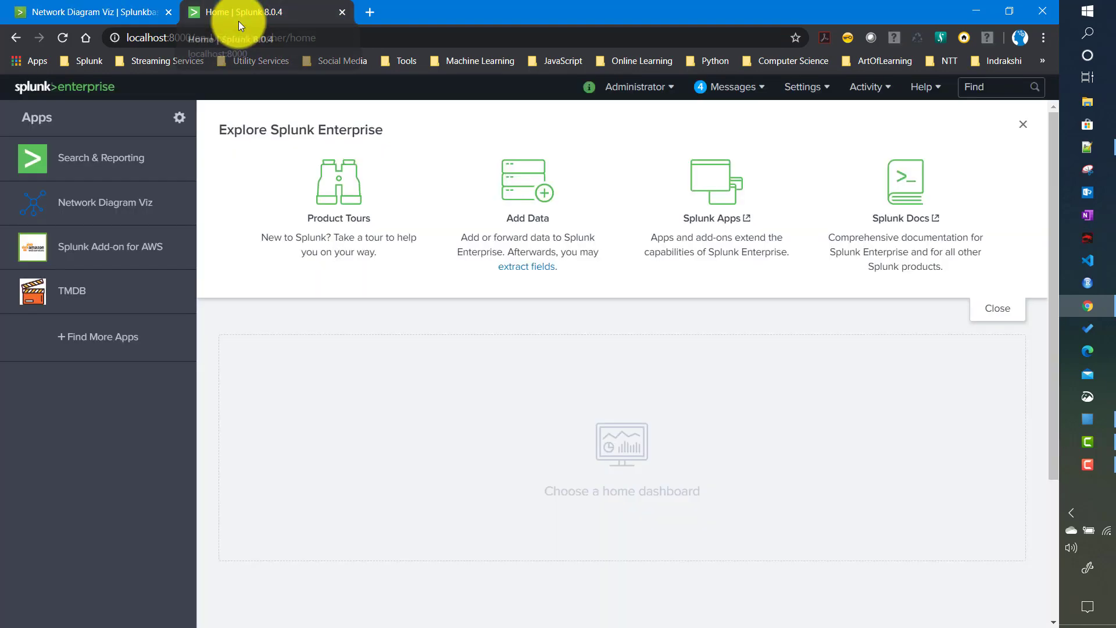
click(104, 213)
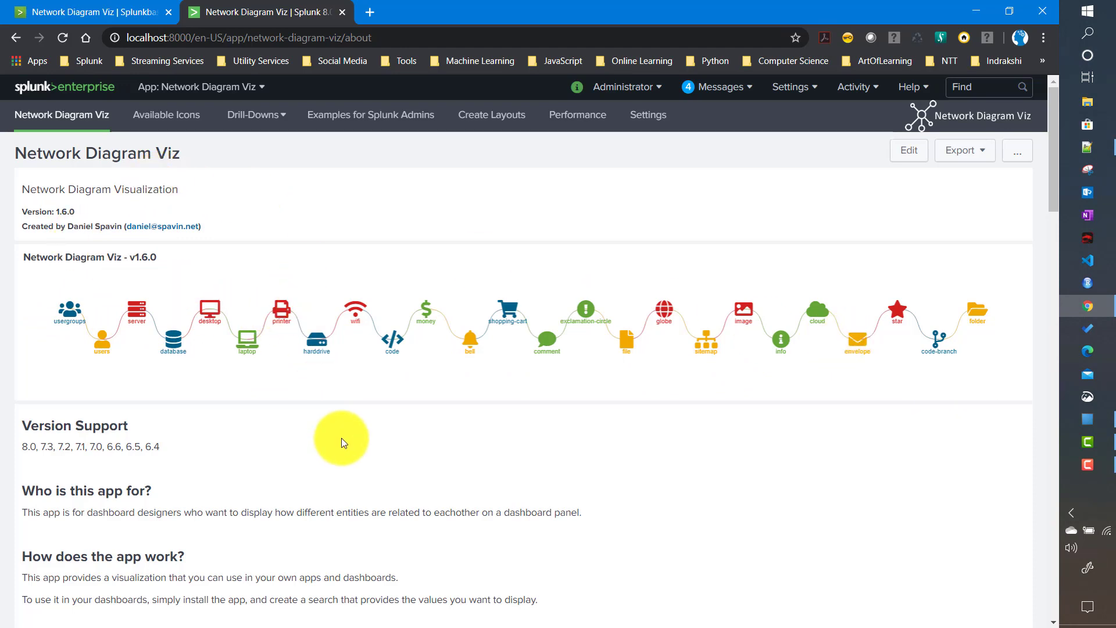
scroll(342, 436, down, 5)
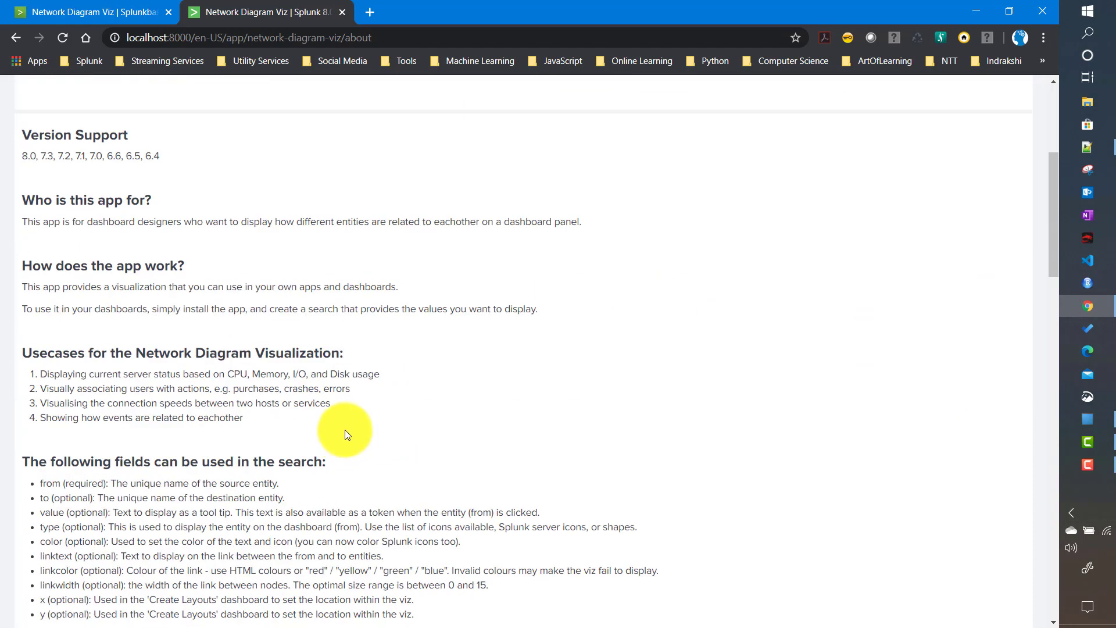
scroll(346, 435, down, 1)
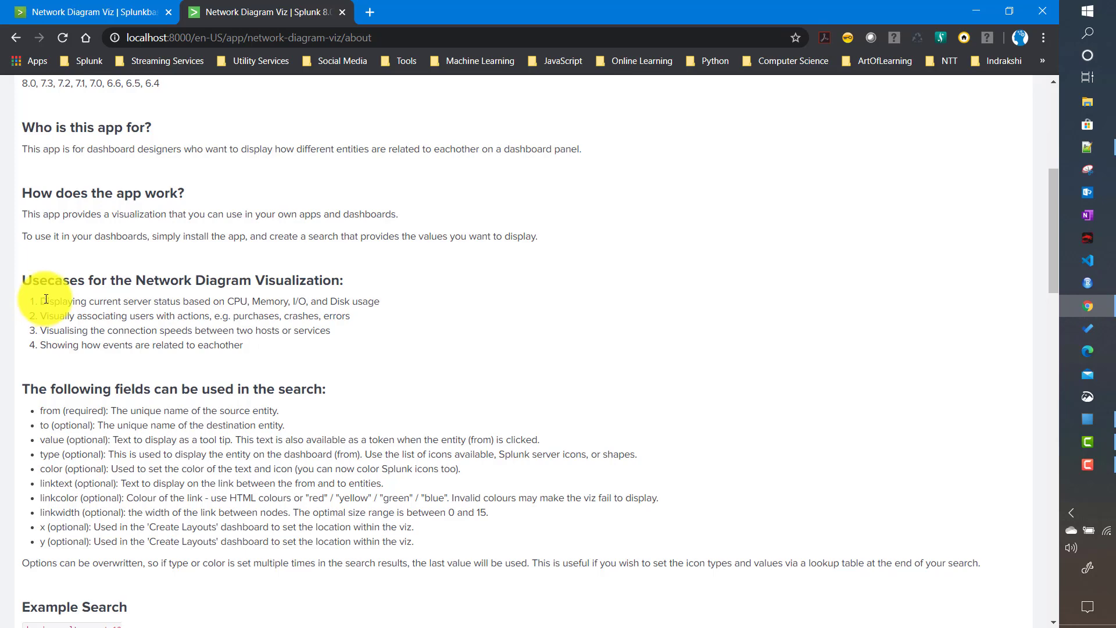
drag(54, 301, 390, 312)
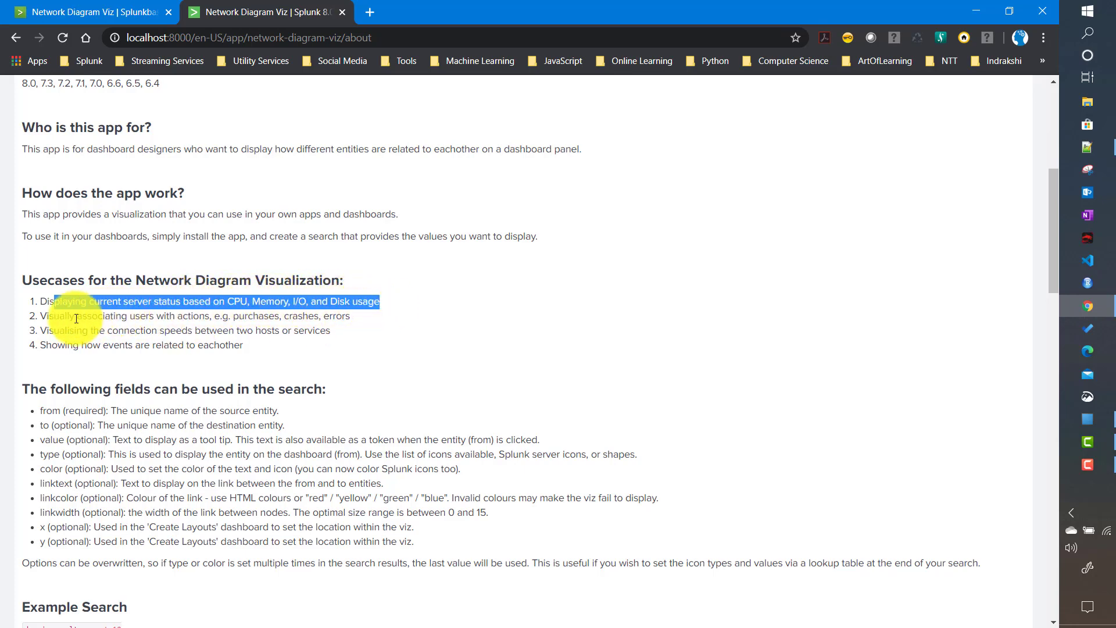
drag(77, 318, 218, 320)
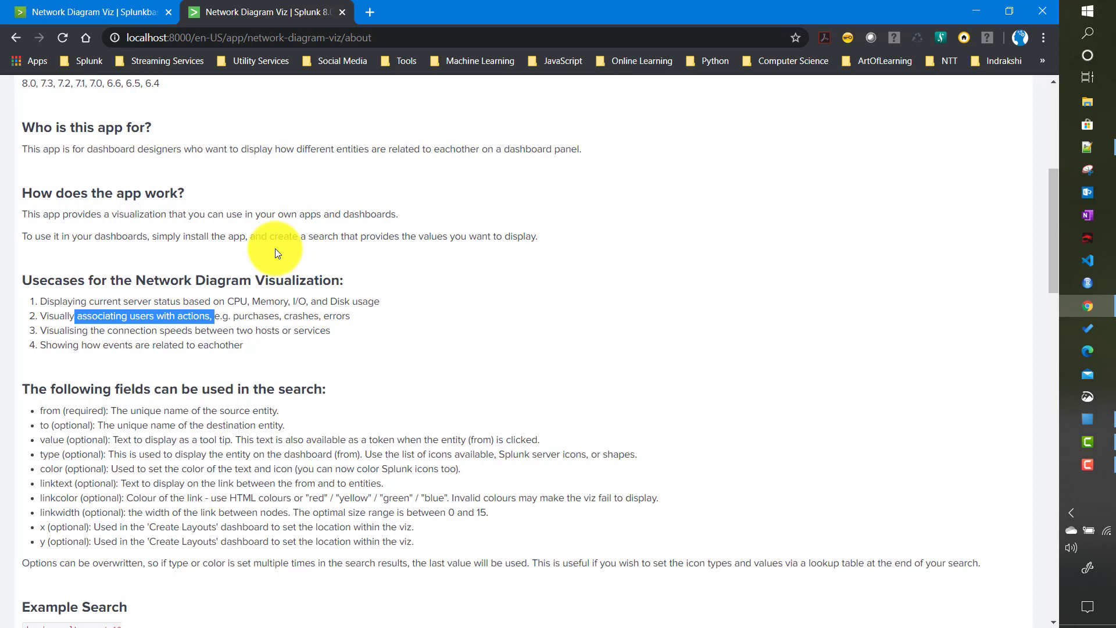
scroll(294, 332, down, 4)
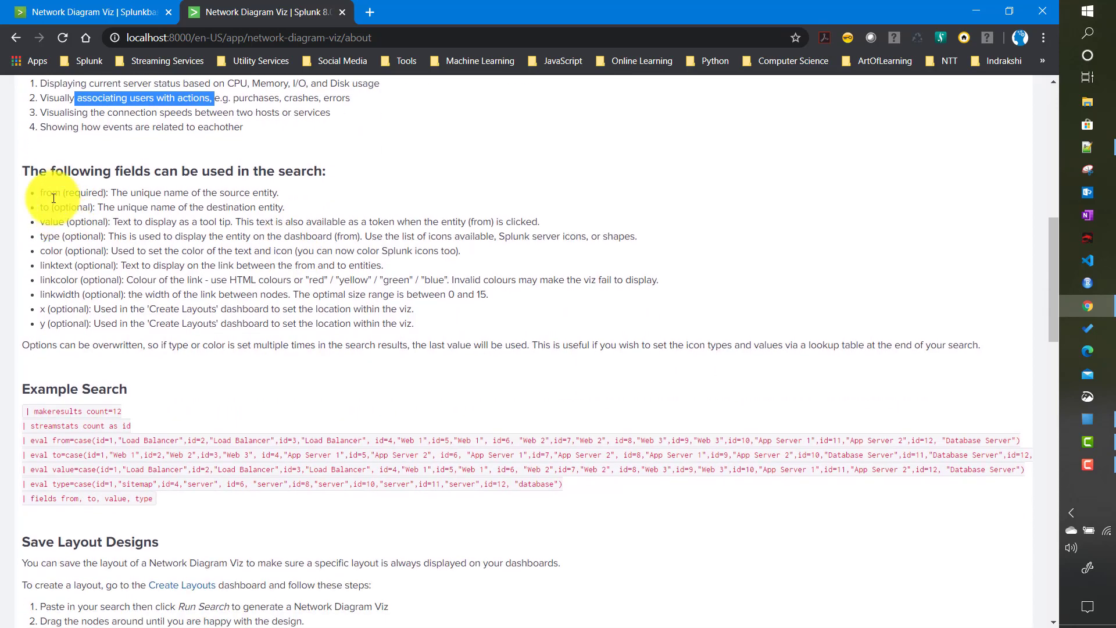
drag(37, 193, 300, 327)
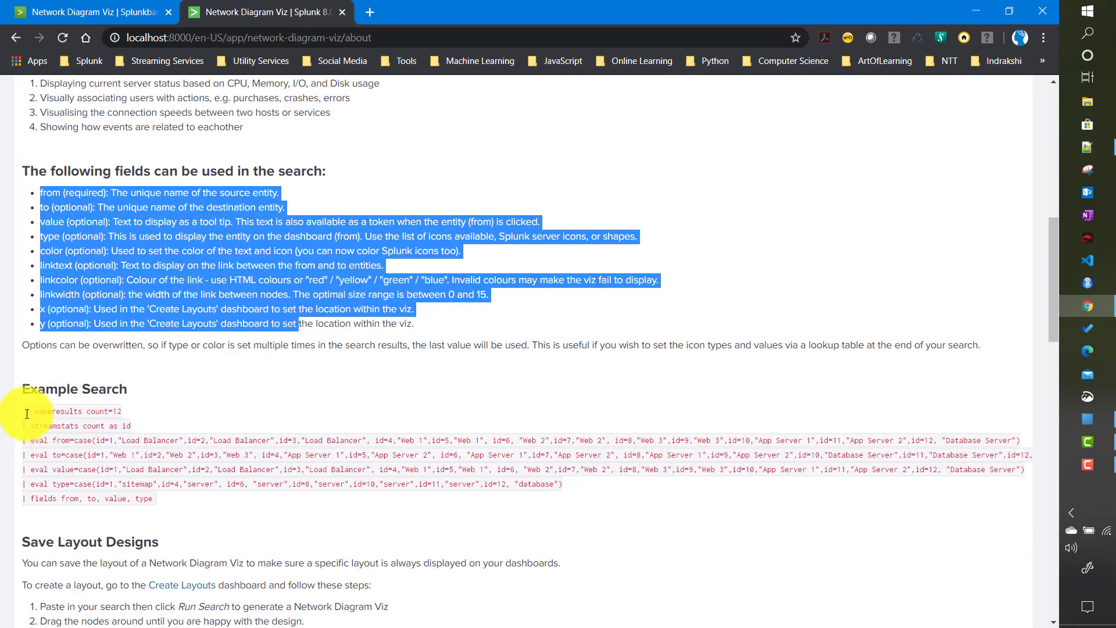
Copy the whole example search from the app's documentation and open Search & Reporting in a new browser tab.
drag(26, 414, 159, 498)
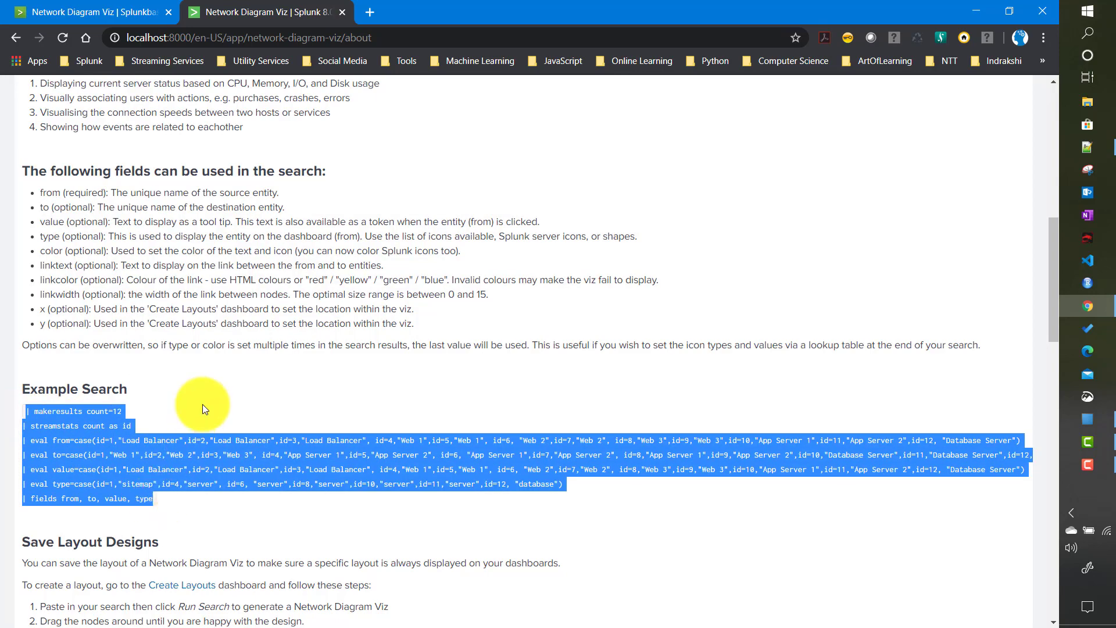
key(F5)
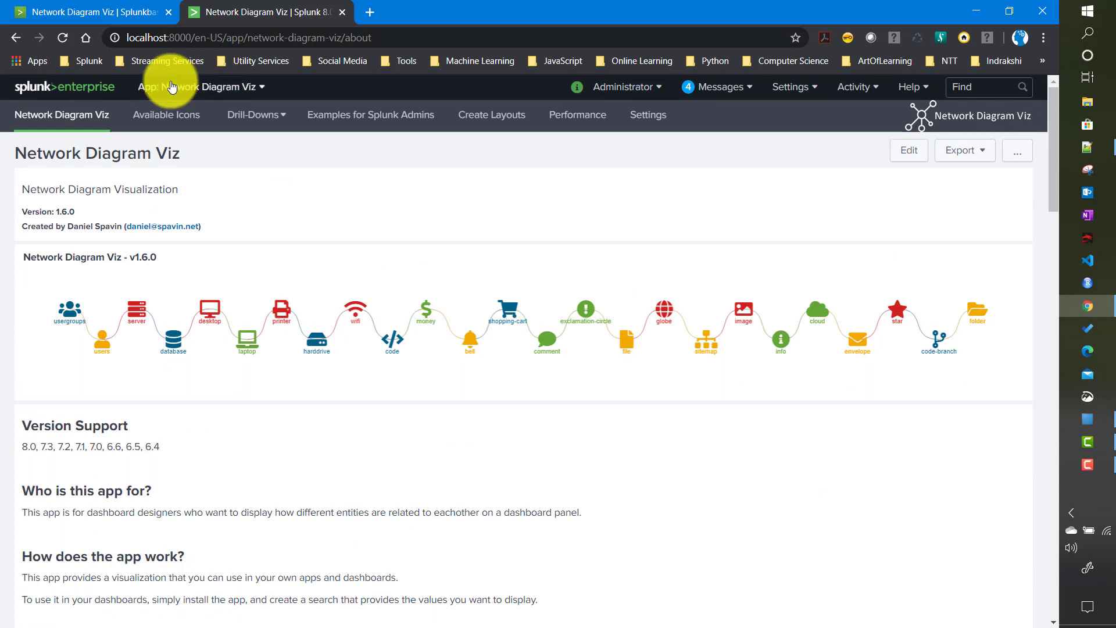
click(171, 87)
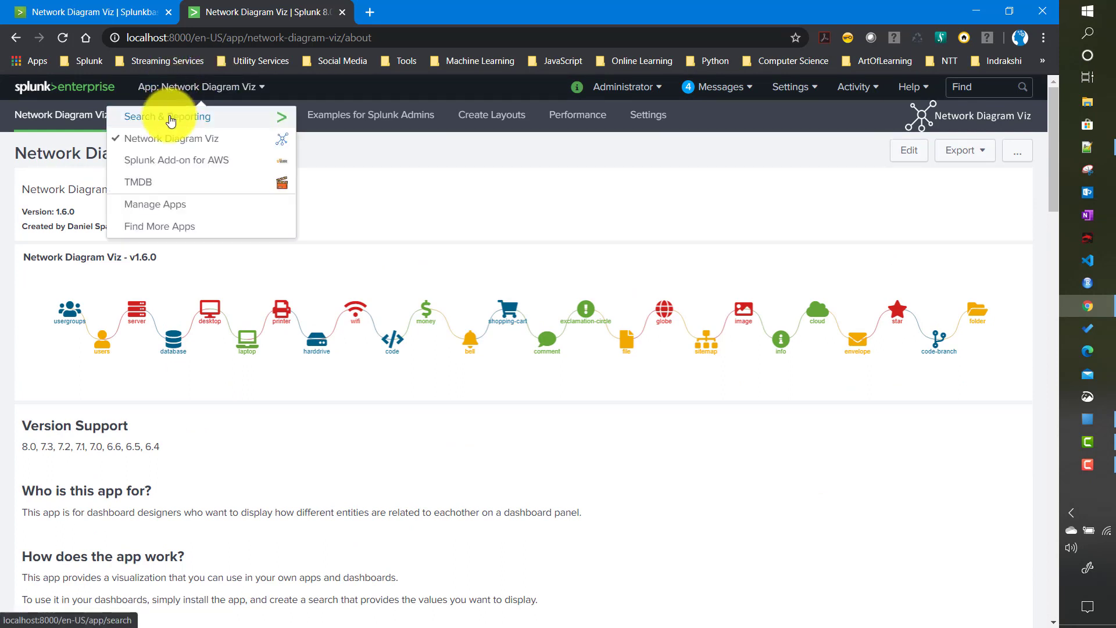
right_click(170, 120)
click(201, 132)
click(417, 12)
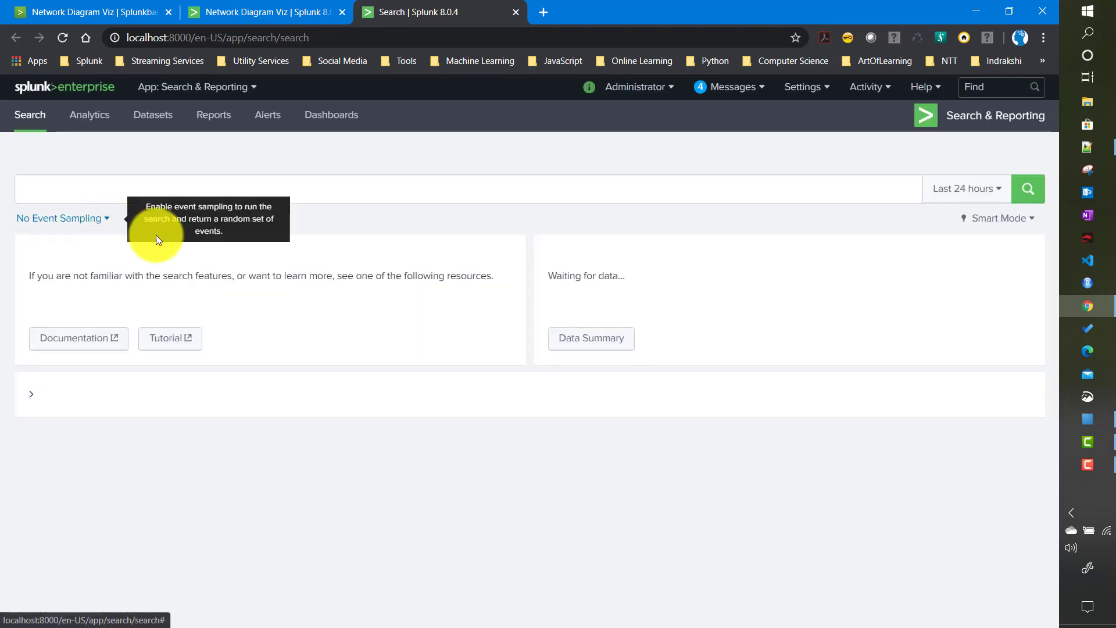
Paste the copied example search, from makeresults count=12 to fields from, to, value, type, and run it over the last 24 hours.
click(122, 192)
text(| makeresults count=12 | streamstats count as id | eval from=case(id=1,"Load Balancer",id=2,"Load Balancer",id=3,"Load Balancer", id=4,"Web 1",id=5,"Web 1", id=6, "Web 2",id=7,"Web 2", id=8,"Web 3",id=9,"Web 3",id=10,"App Server 1",id=11,"App Server 2",id=12, "Database Server") | eval to=case(id=1,"Web 1",id=2,"Web 2",id=3,"Web 3", id=4,"App Server 1",id=5,"App Server 2", id=6, "App Server 1",id=7,"App Server 2", id=8,"App Server 1",id=9,"App Server 2",id=10,"Database Server",id=11,"Database Server",id=12, "") | eval value=case(id=1,"Load Balancer",id=2,"Load Balancer",id=3,"Load Balancer", id=4,"Web 1",id=5,"Web 1", id=6, "Web 2",id=7,"Web 2", id=8,"Web 3",id=9,"Web 3",id=10,"App Server 1",id=11,"App Server 2",id=12, "Database Server") | eval type=case(id=1,"sitemap",id=4,"server", id=6, "server",id=8,"server",id=10,"server",id=11,"server",id=12, "database") | fields from, to, value, type)
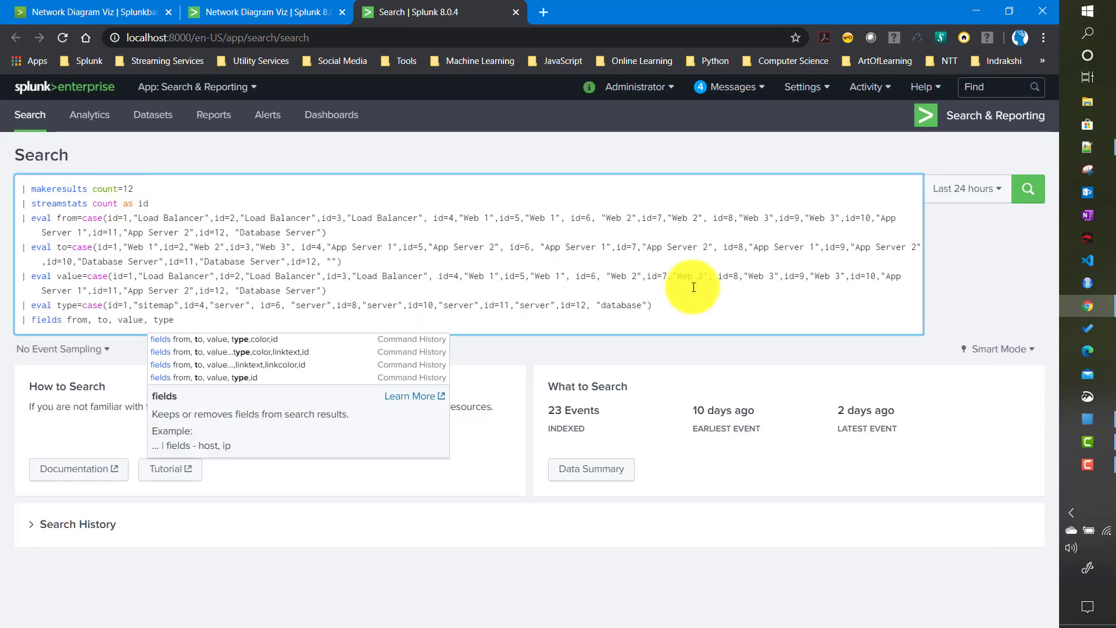
click(1036, 194)
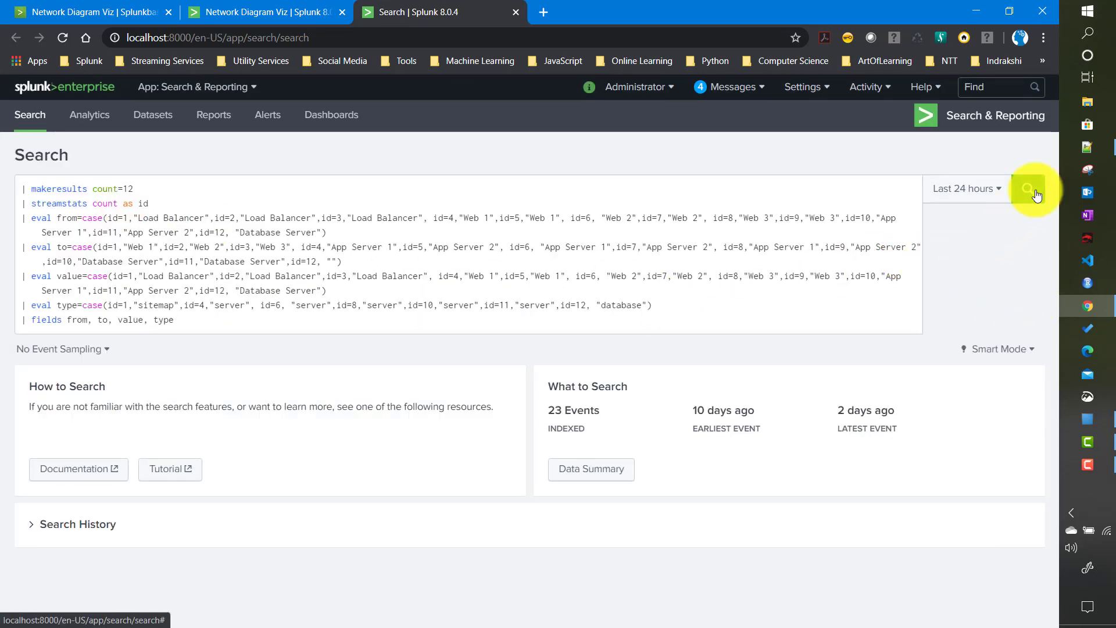
scroll(220, 336, down, 1)
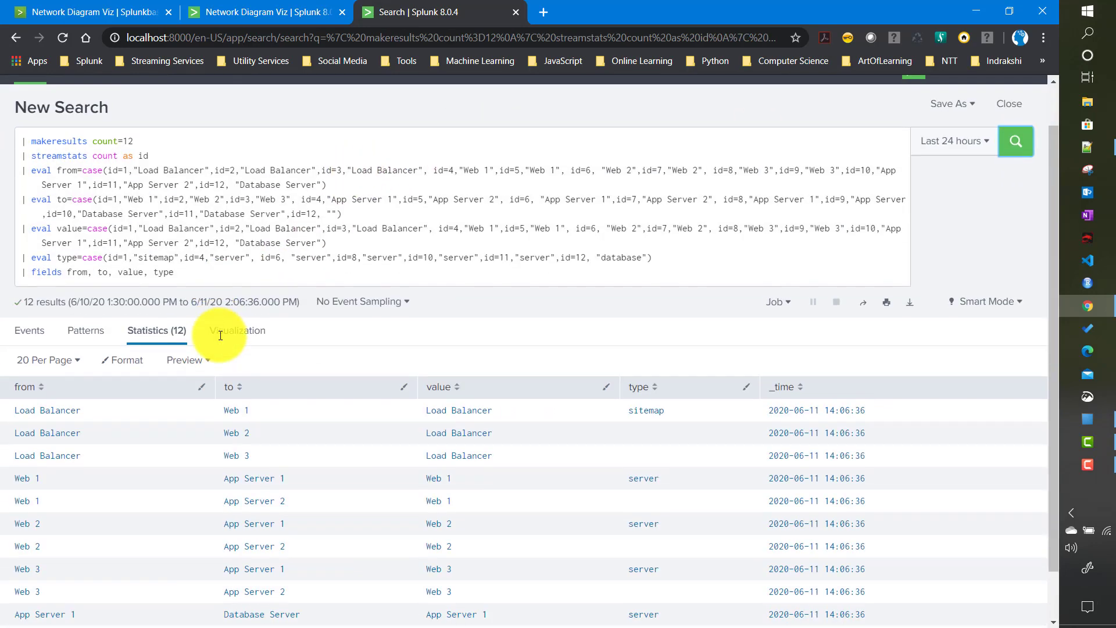
scroll(220, 336, down, 1)
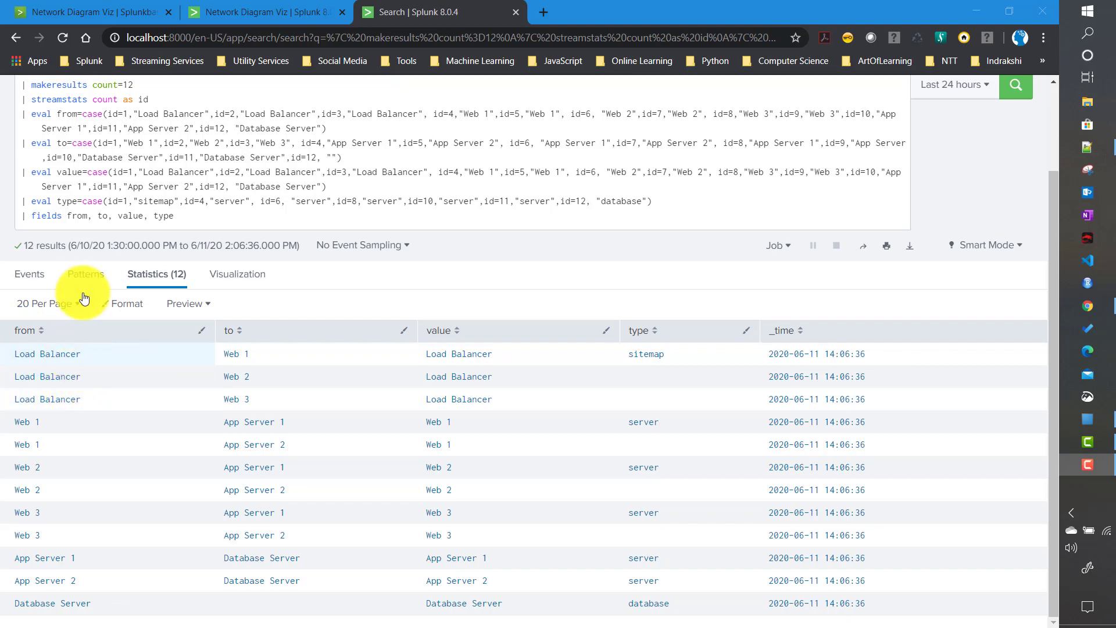
Compare the search results table with the enlarged drilldown example screenshot on the app's Splunkbase page.
click(285, 7)
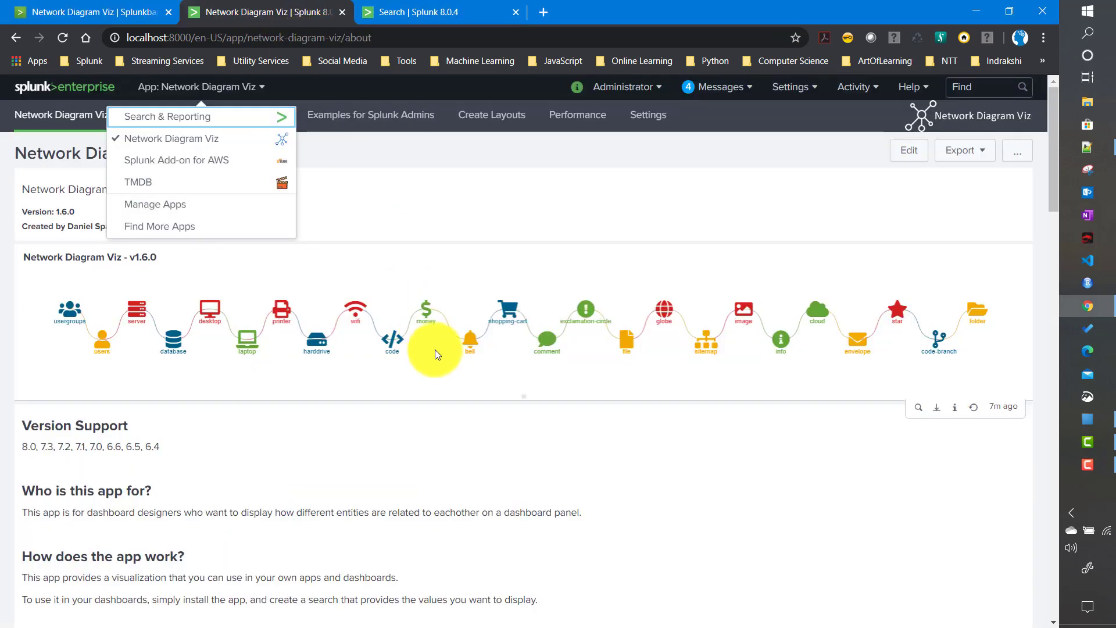
click(97, 13)
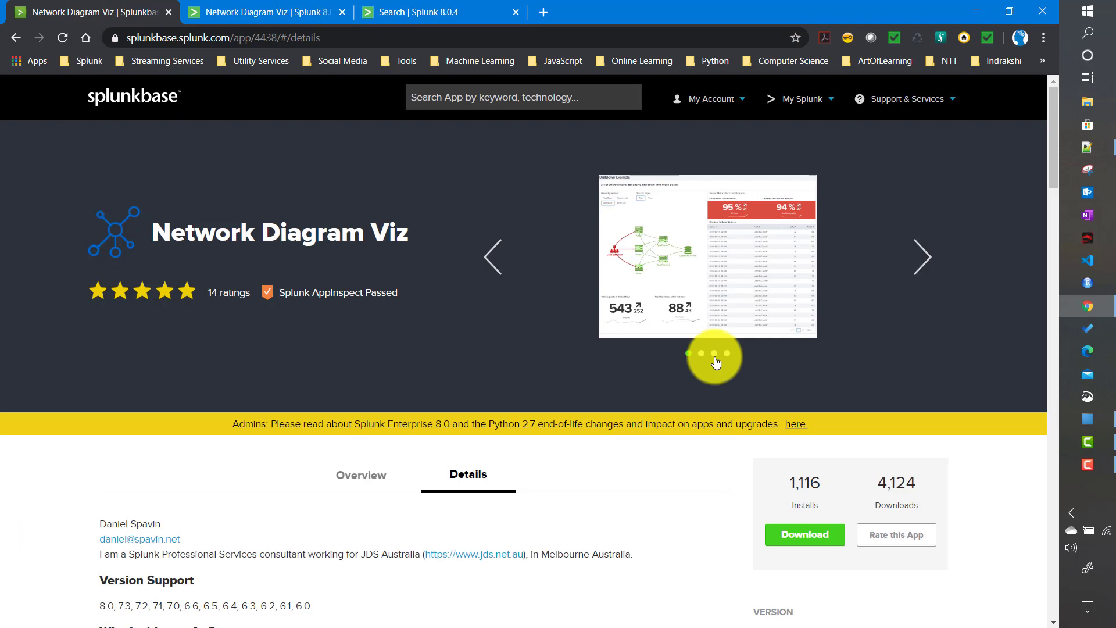
click(662, 244)
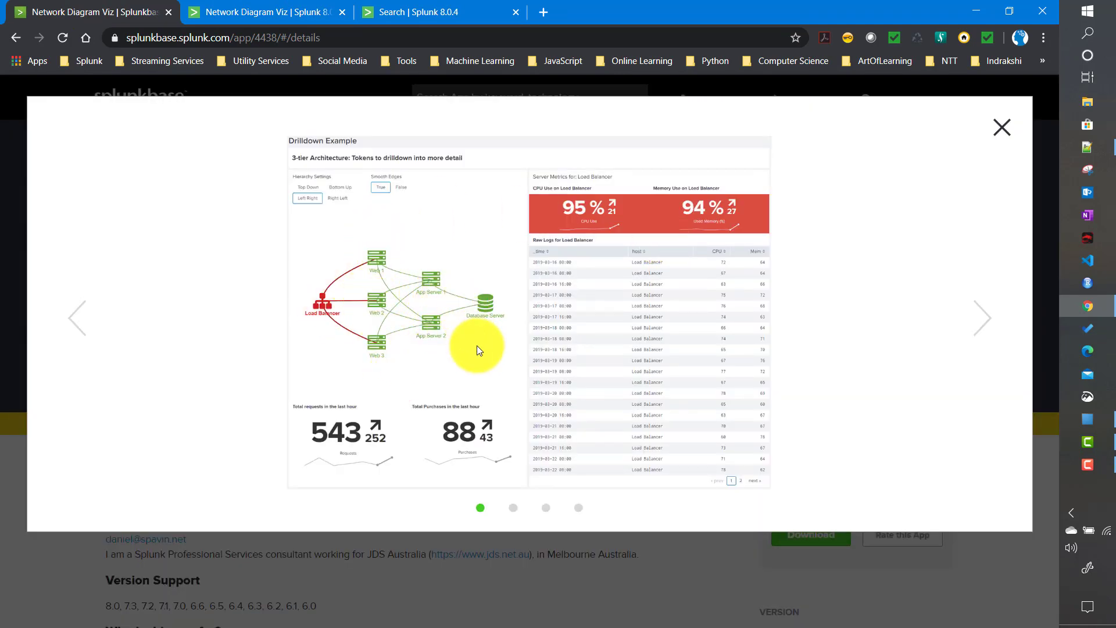
click(404, 19)
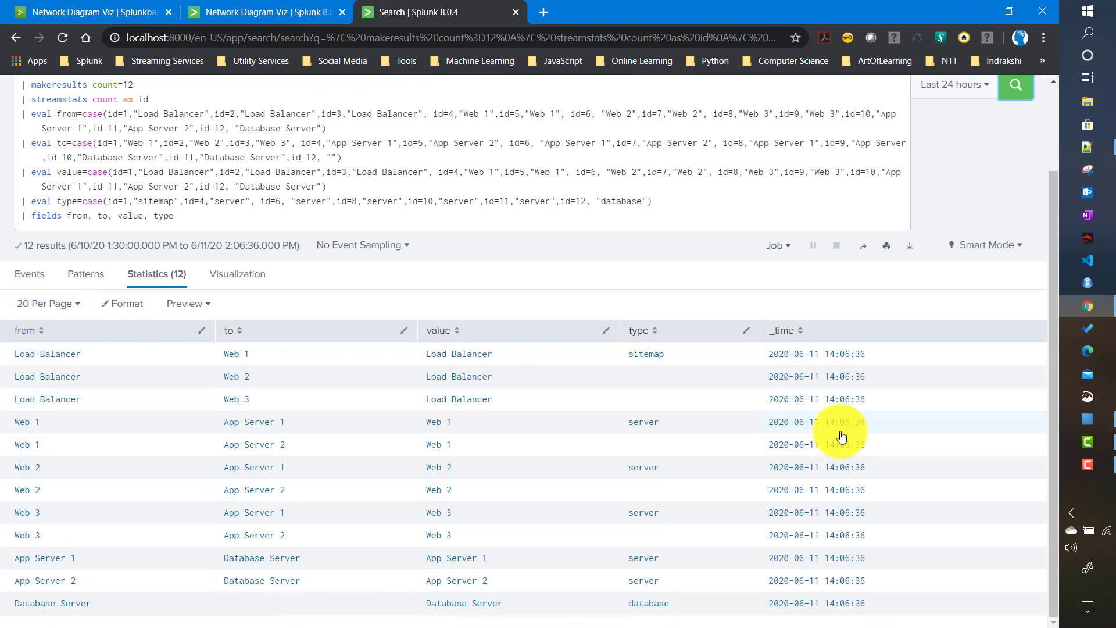
Show the search results as a Network Diagram Viz visualization and reposition the Load Balancer and App Server 1 nodes.
click(239, 281)
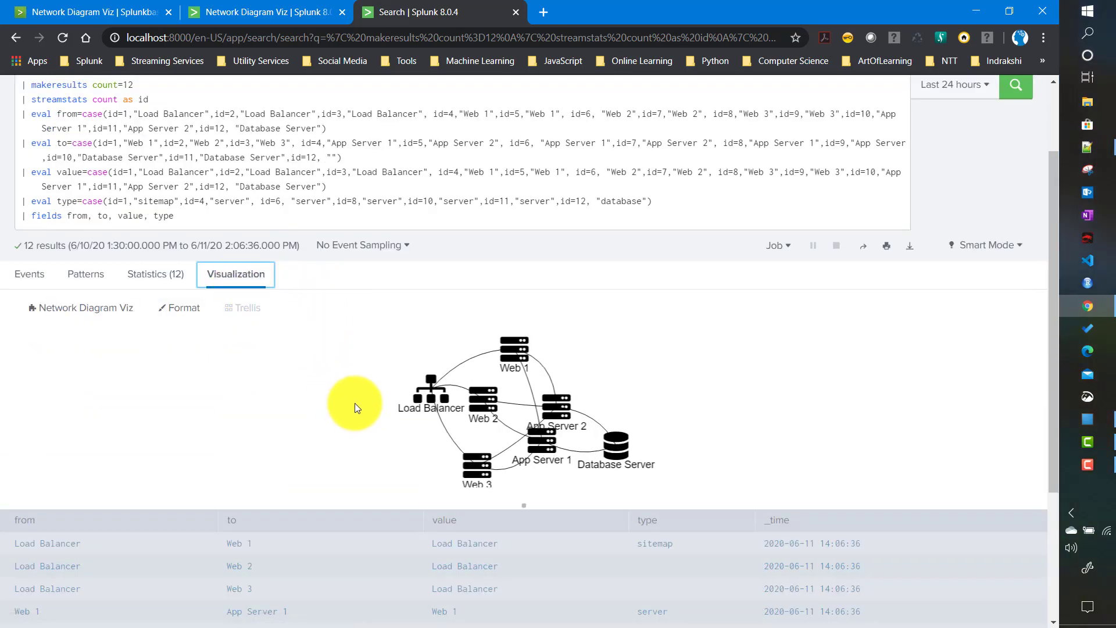
drag(434, 391, 316, 411)
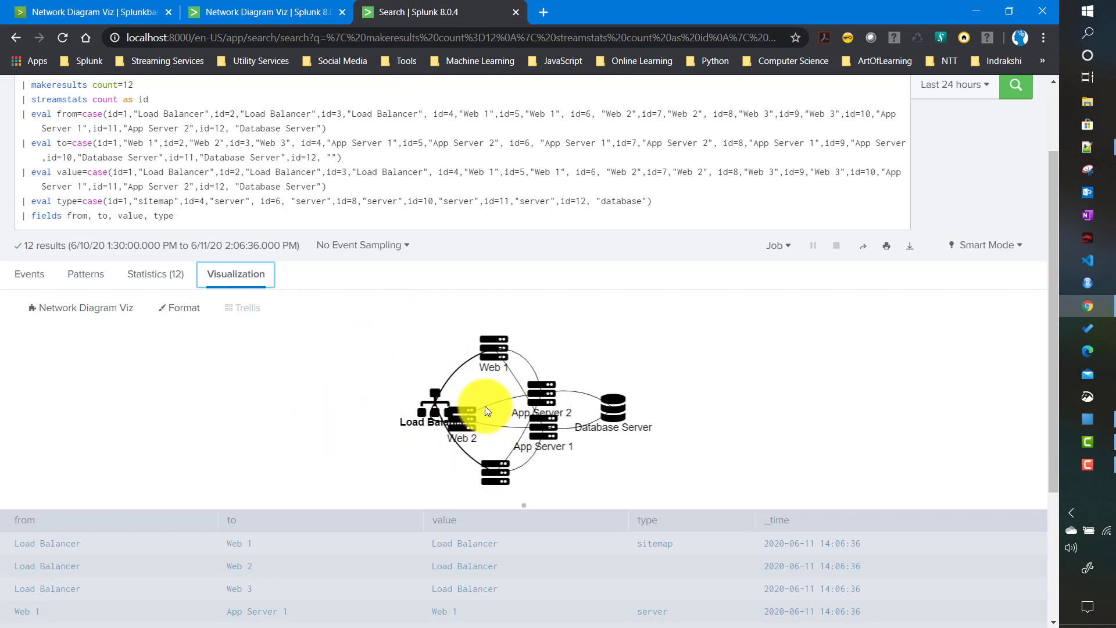
drag(469, 416, 403, 407)
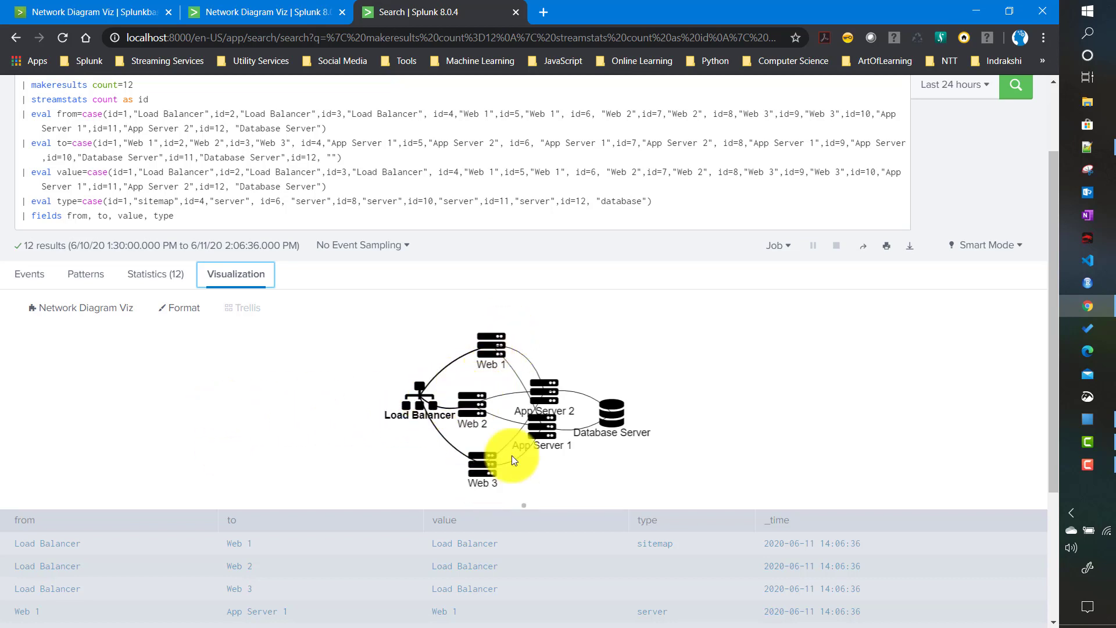
drag(542, 429, 545, 452)
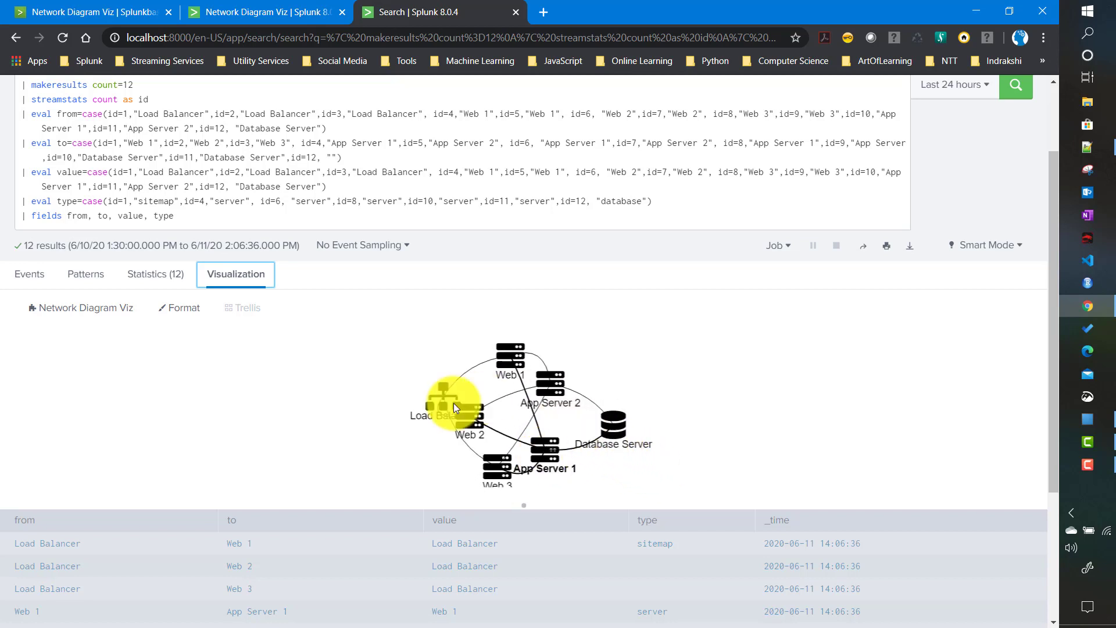
Return to the statistics table, and review the use cases and search fields on the Network Diagram Viz about page.
click(159, 283)
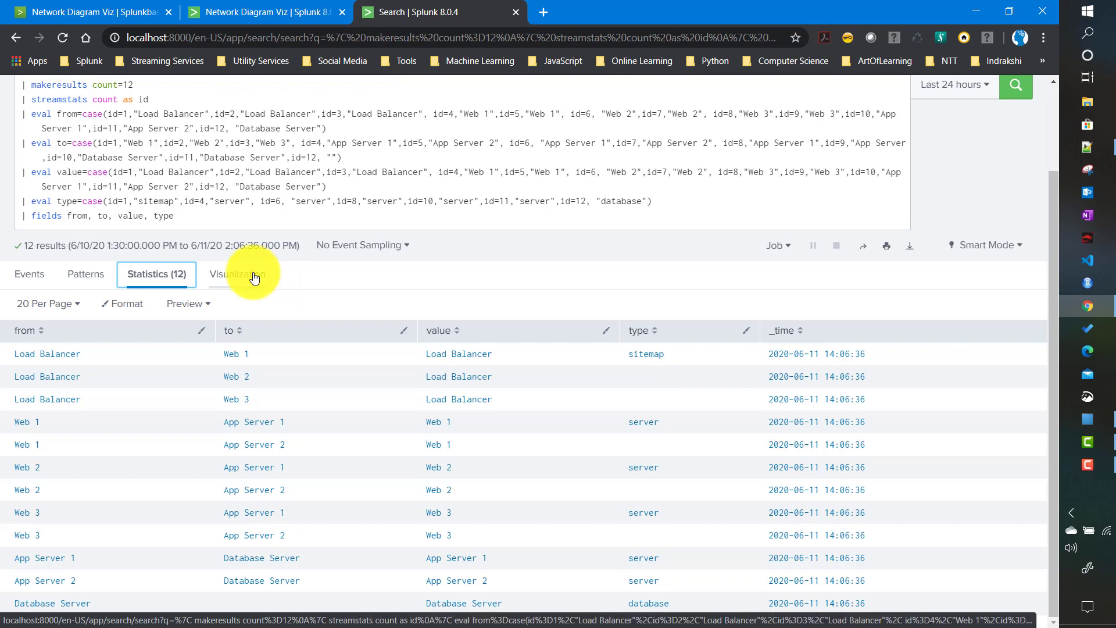
click(243, 13)
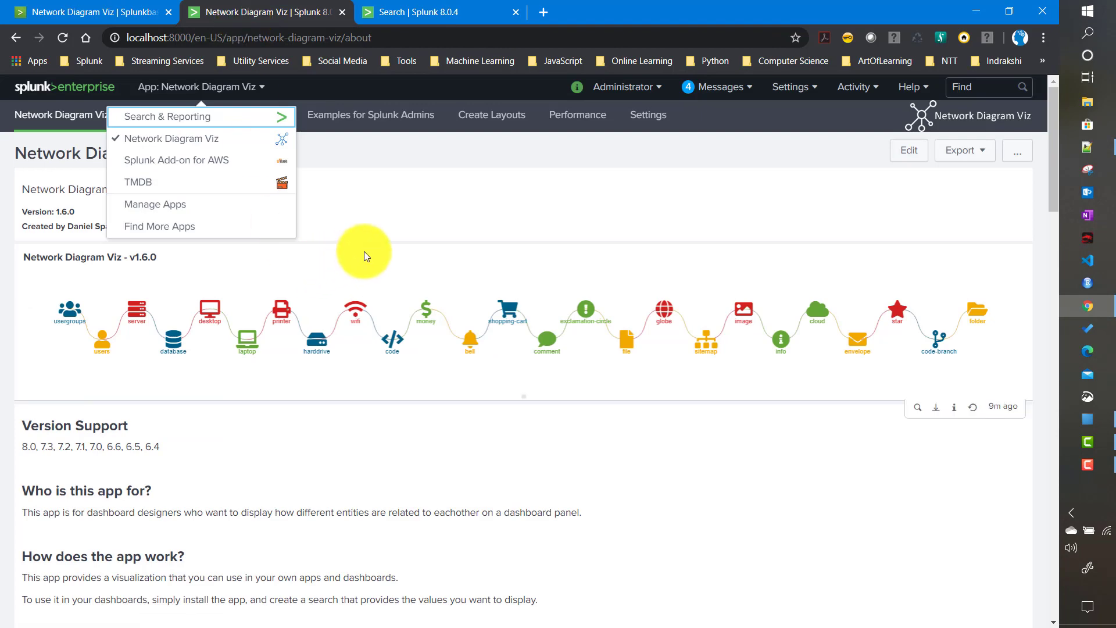
click(381, 213)
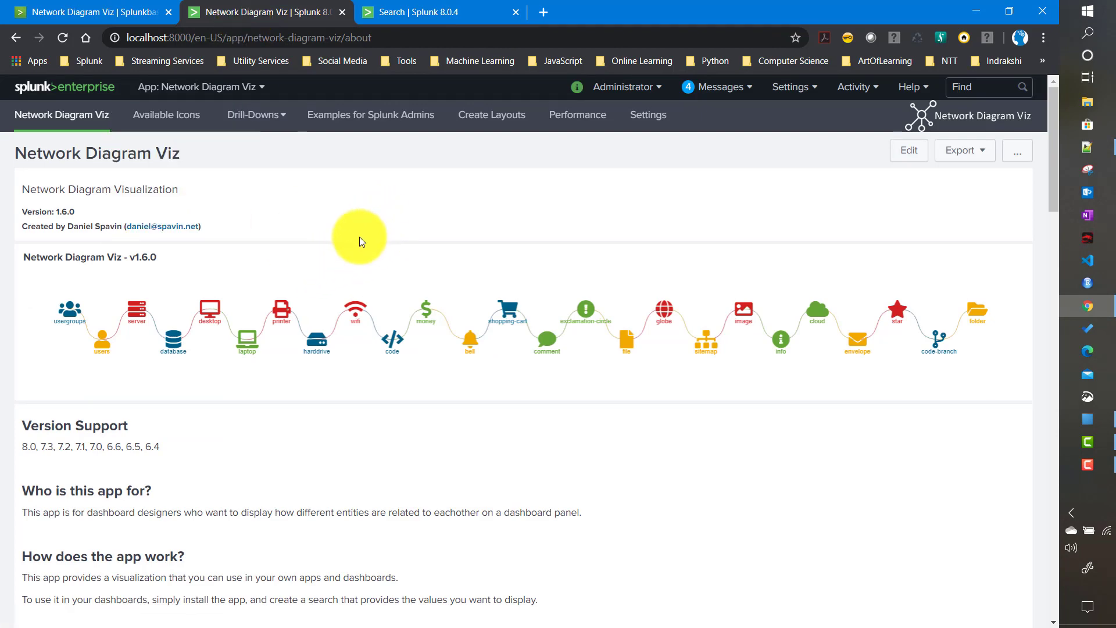
scroll(360, 239, down, 5)
scroll(359, 242, down, 2)
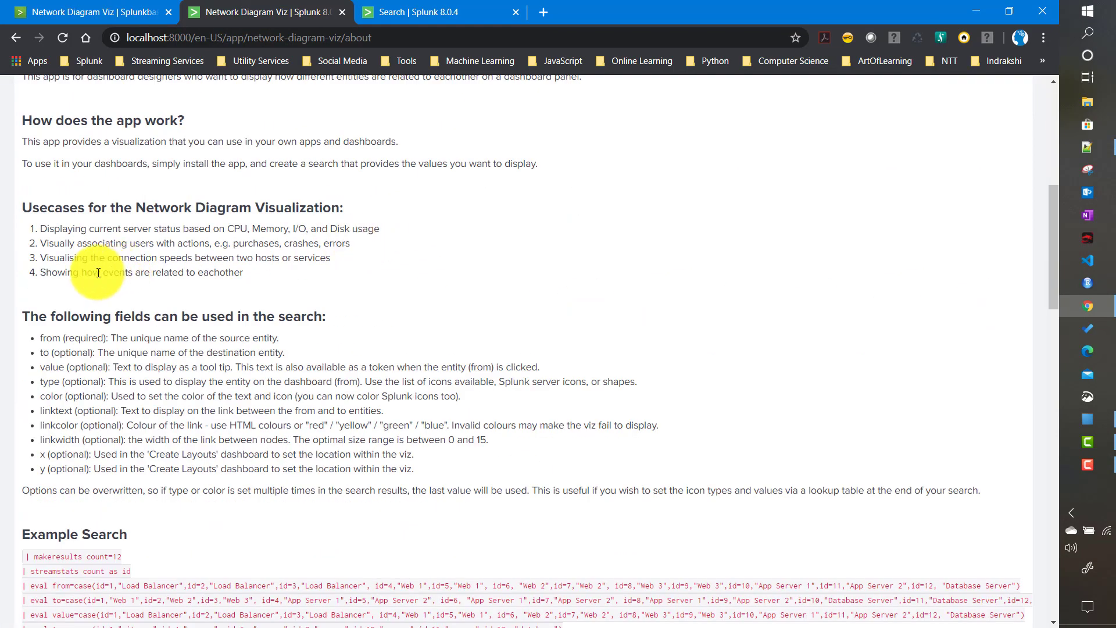
scroll(169, 299, up, 7)
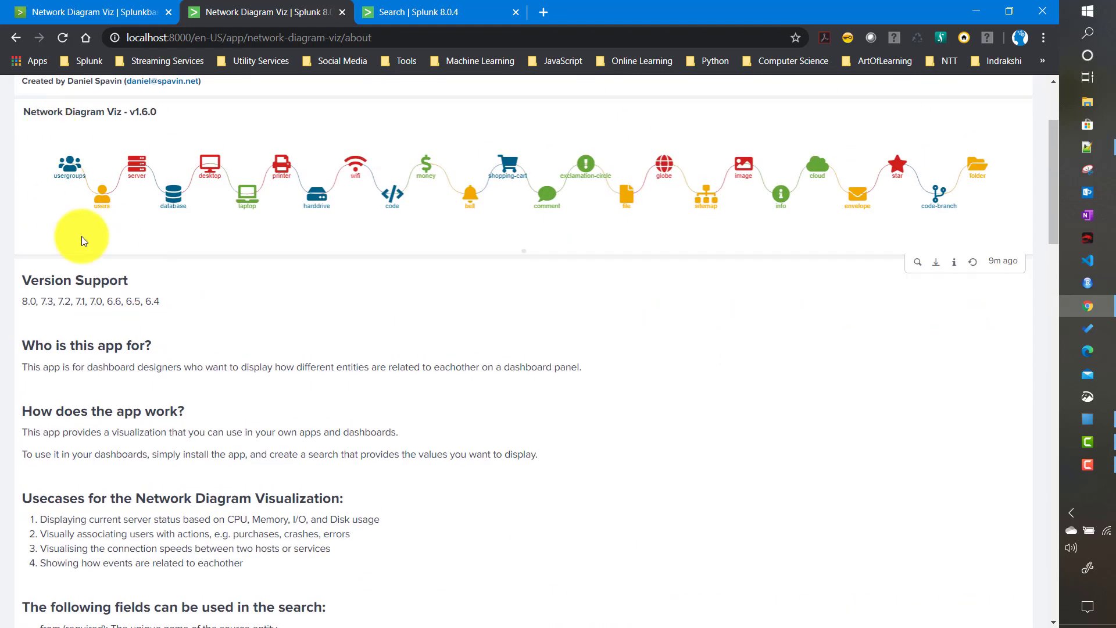
scroll(178, 437, down, 9)
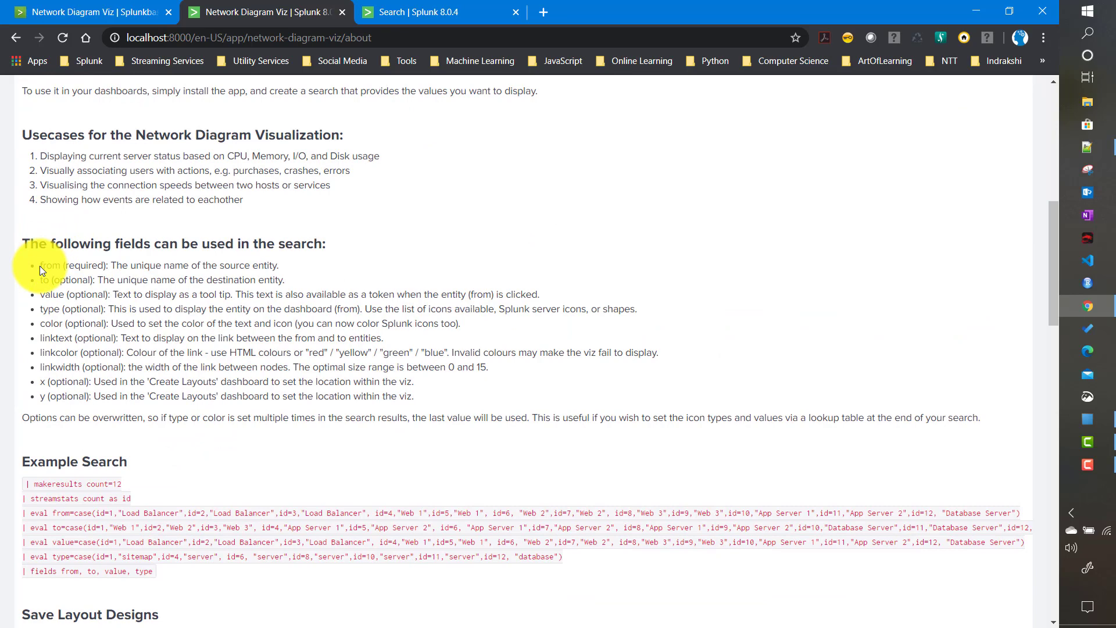
Review the usable search fields, especially the required from field, and show the search results as a visualization again.
drag(40, 266, 457, 395)
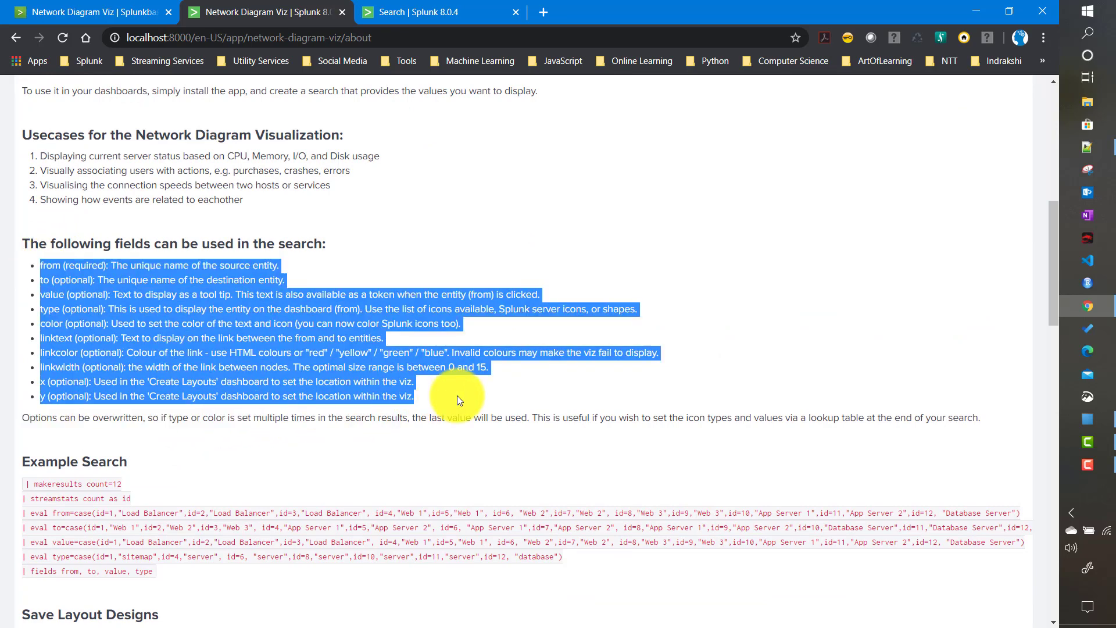
click(457, 395)
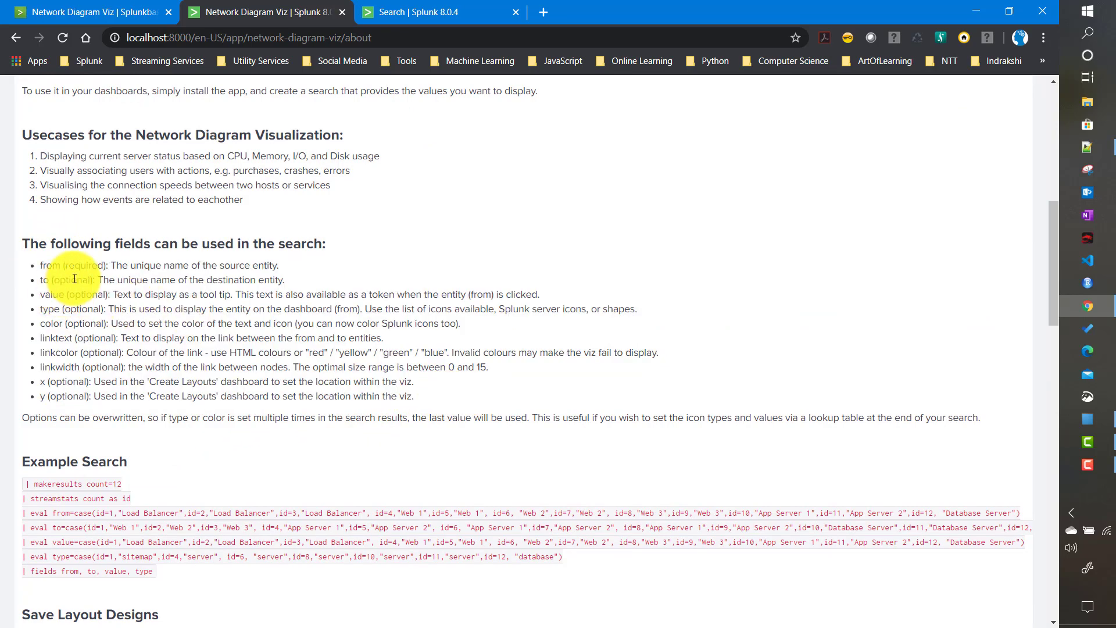
double_click(51, 265)
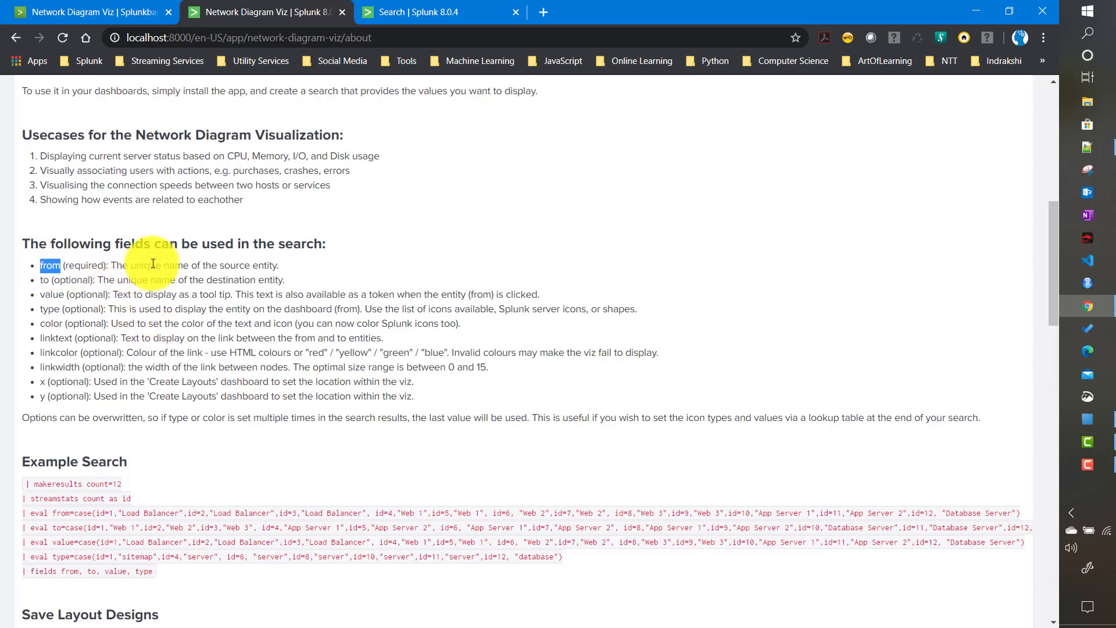
click(388, 15)
click(245, 286)
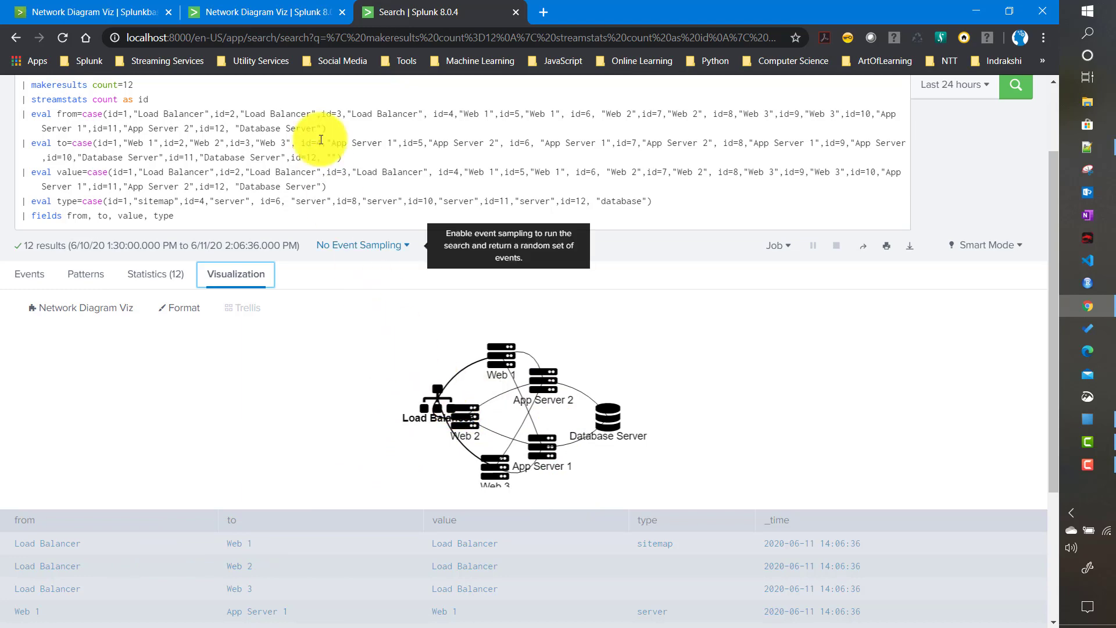
Read the value field's tooltip description on the about page and compare it with the value eval and the Load Balancer node.
click(262, 21)
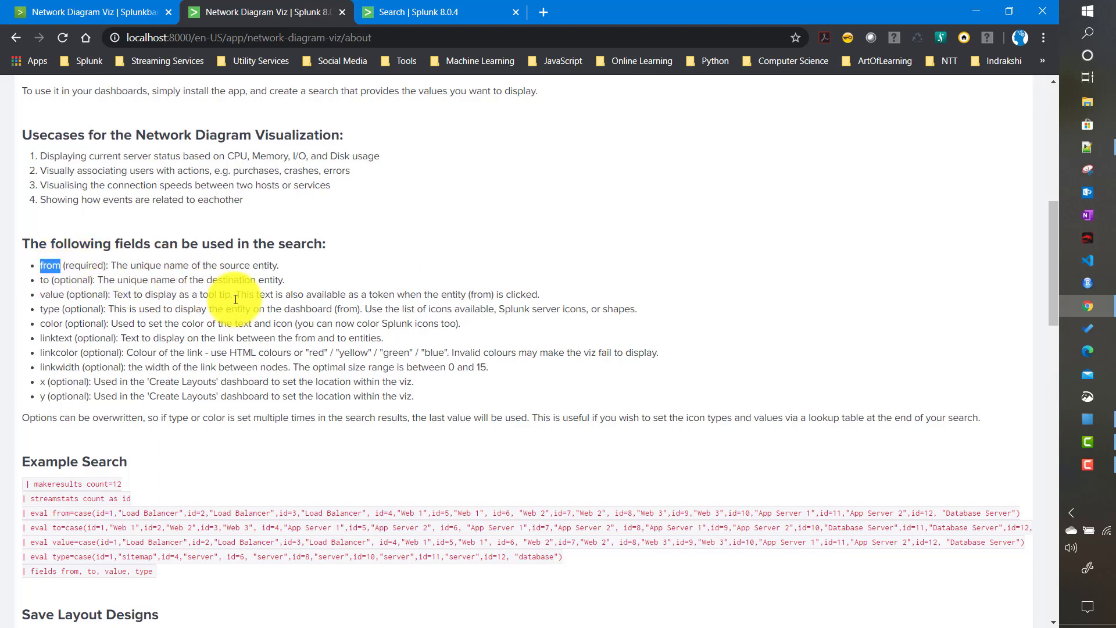
double_click(53, 296)
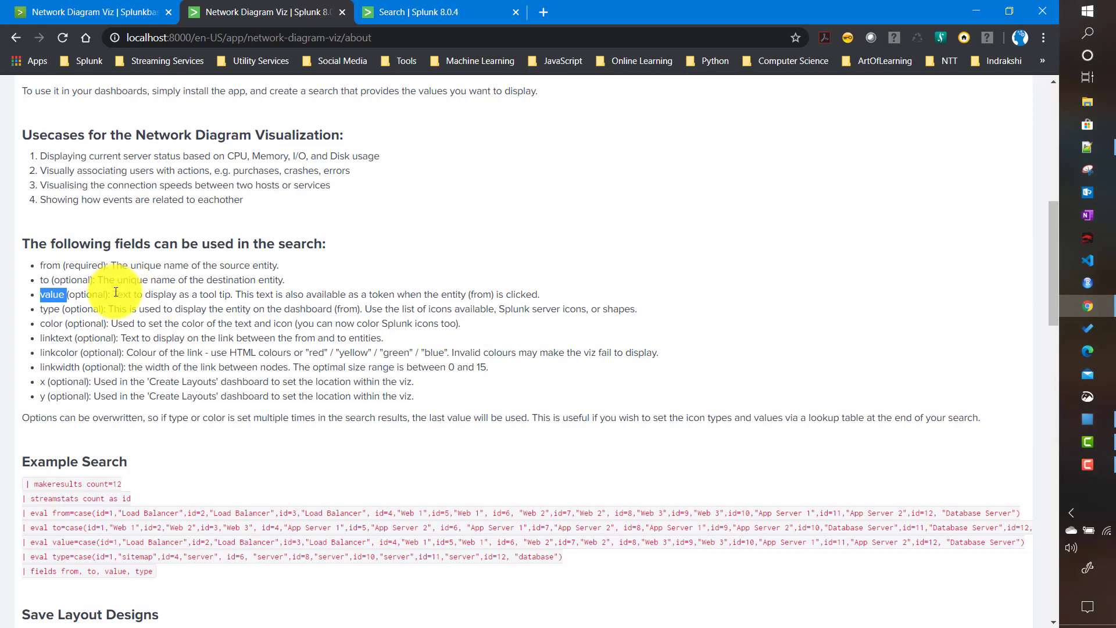
drag(113, 295, 234, 299)
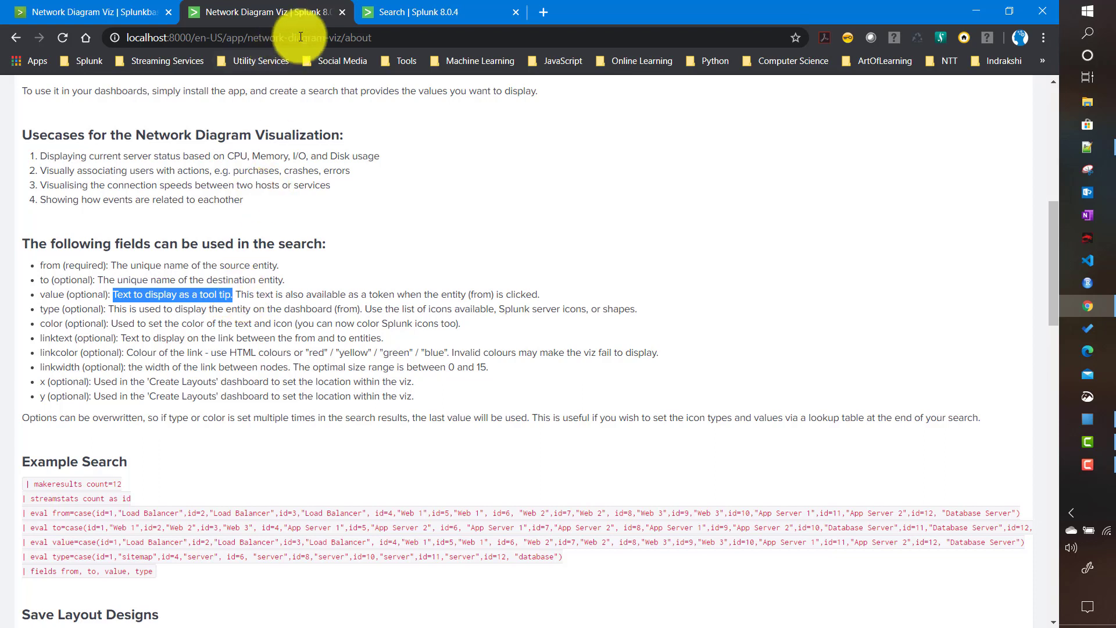
click(379, 13)
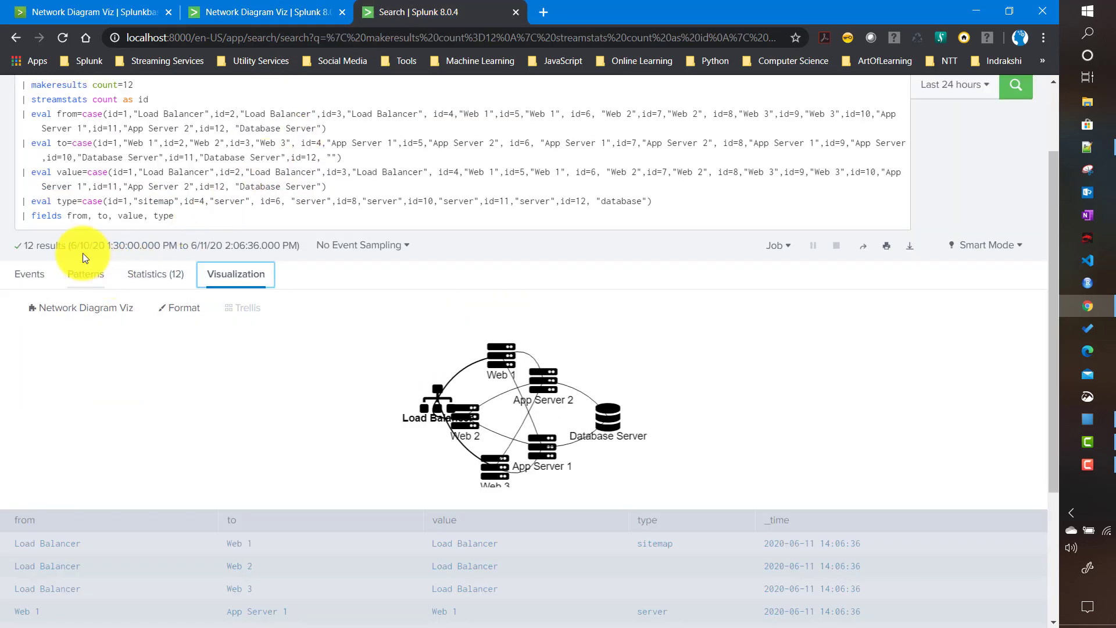
click(60, 172)
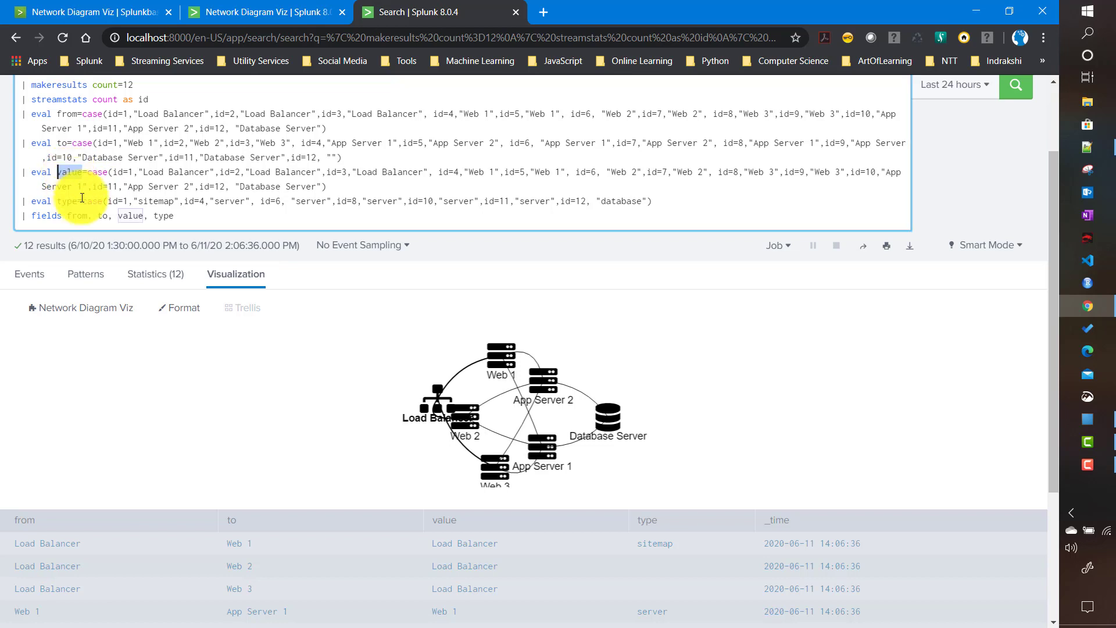
double_click(69, 175)
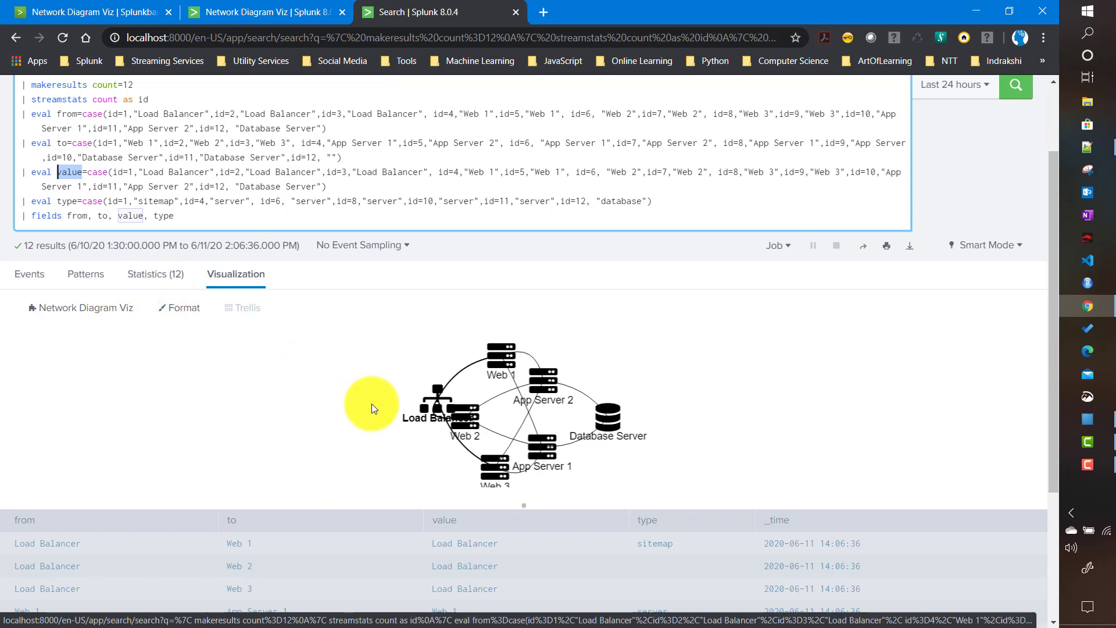
mouse_move(429, 405)
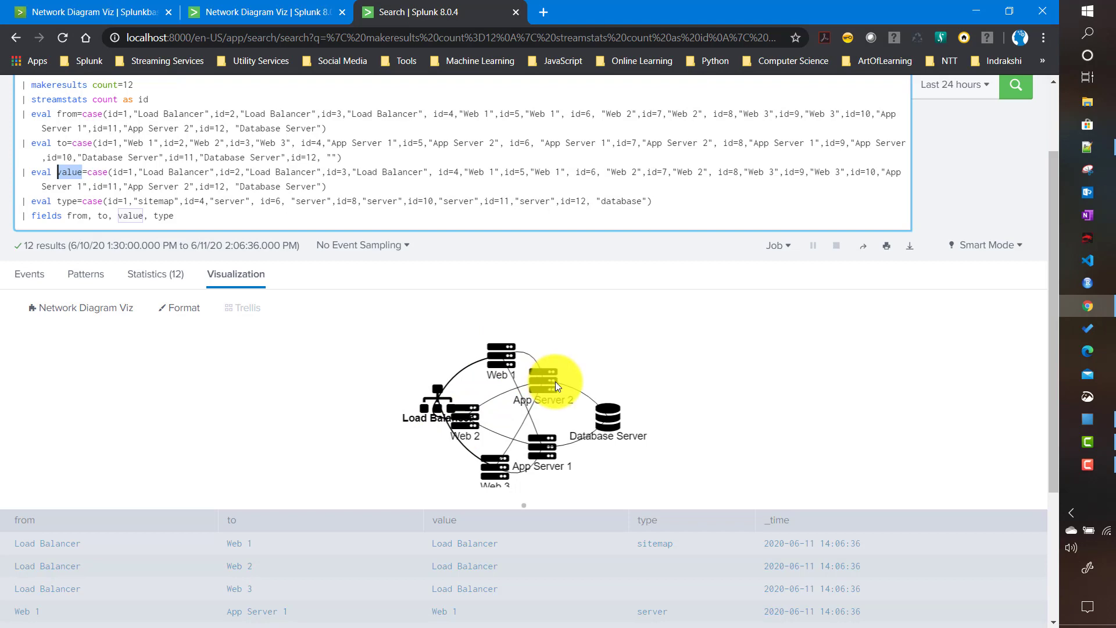
Check the type field's description on the about page, and move the Load Balancer node away from the Web nodes in the diagram.
click(281, 11)
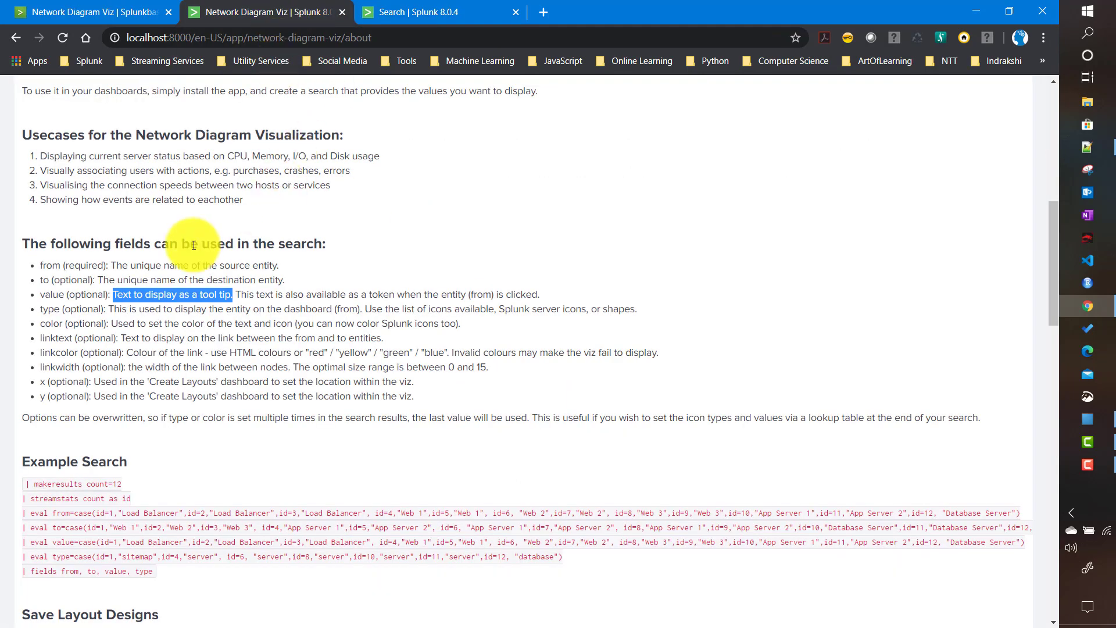
double_click(52, 311)
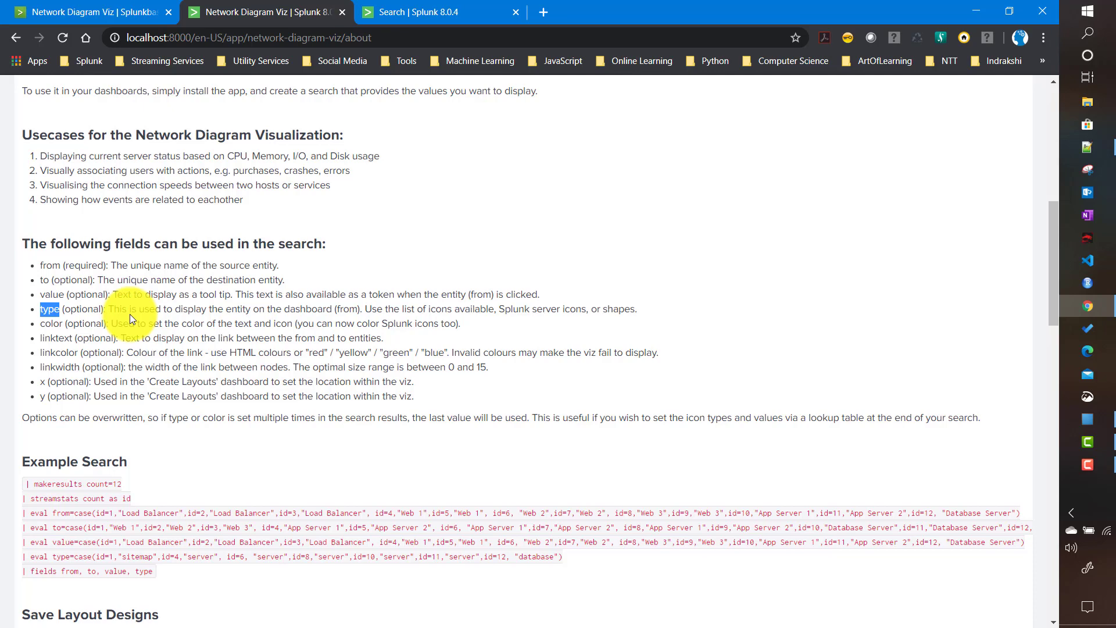
click(387, 16)
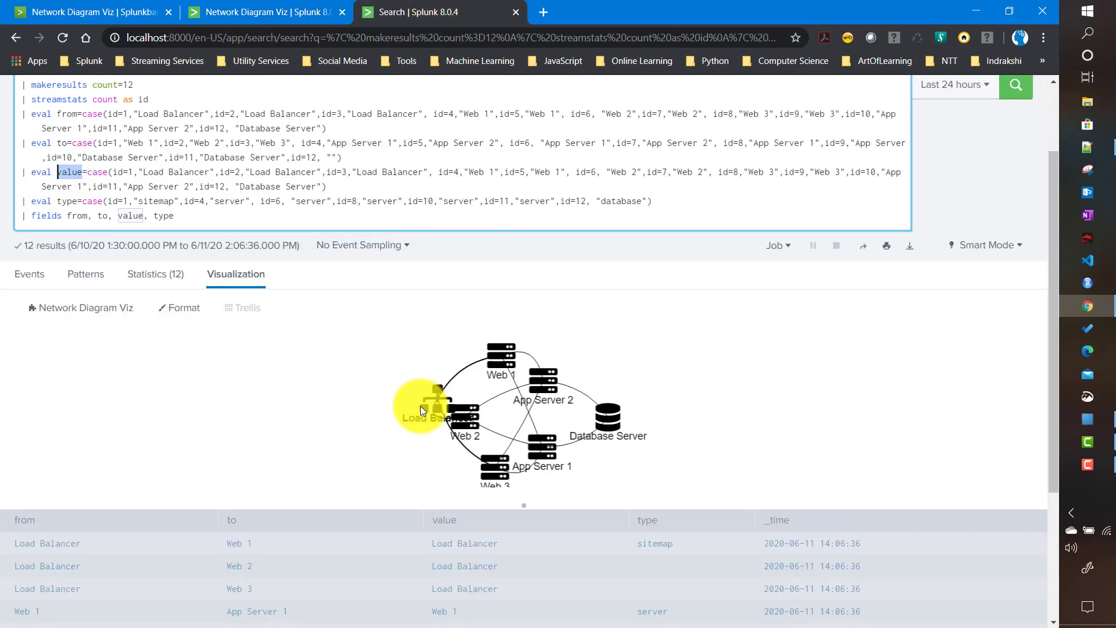
drag(420, 406, 388, 407)
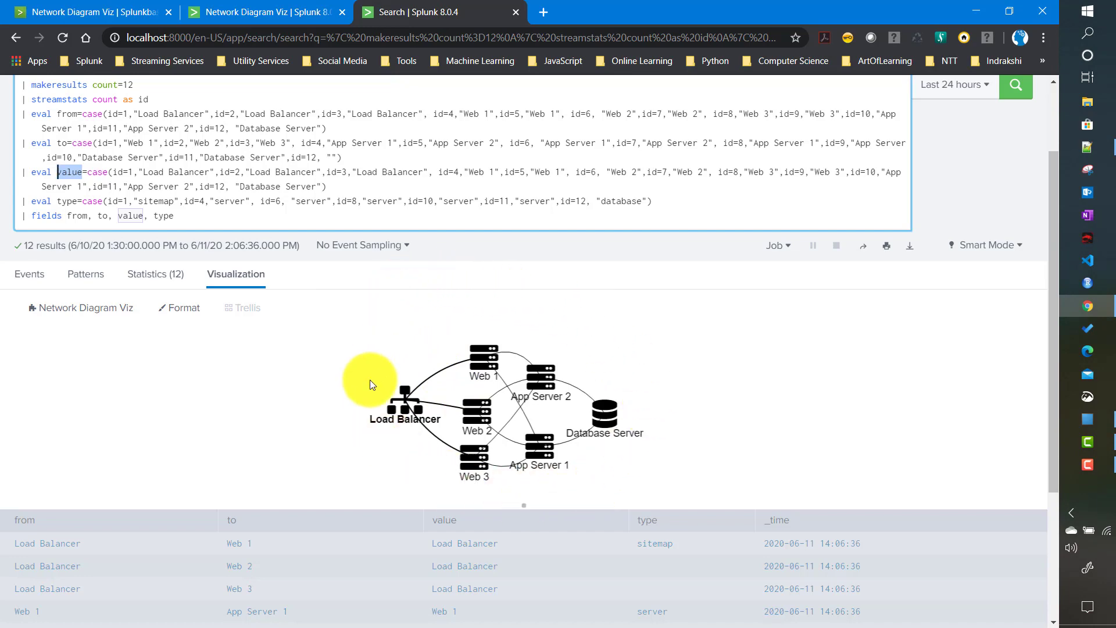
Examine the Network Diagram Viz app's Available Icons page, including the shapes, the Splunk server icons and the full icon list.
click(244, 17)
scroll(221, 287, up, 10)
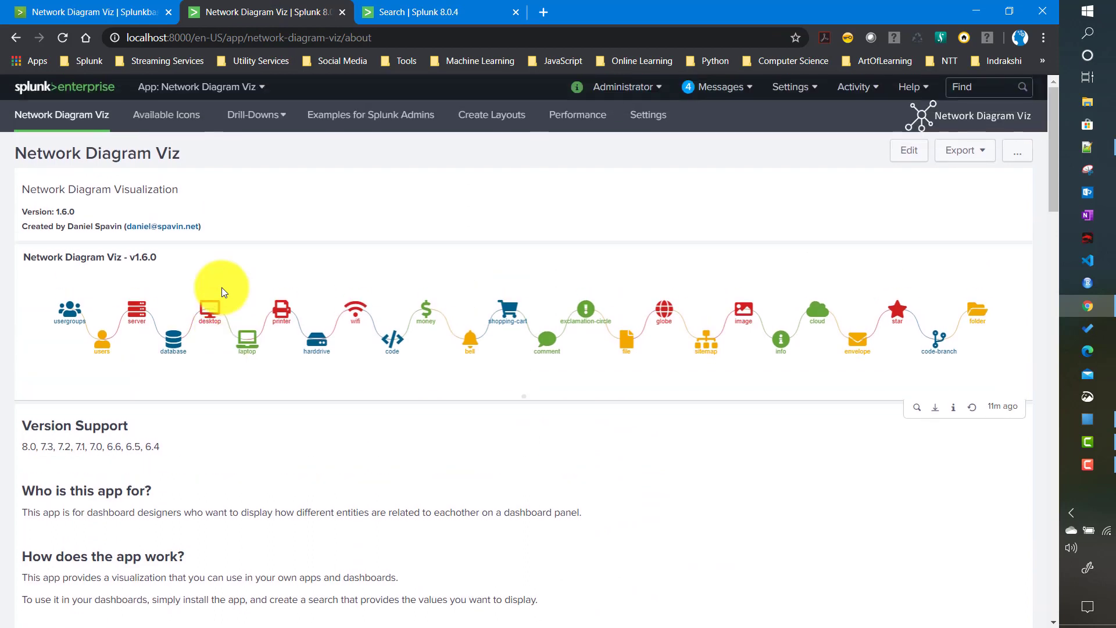
click(159, 121)
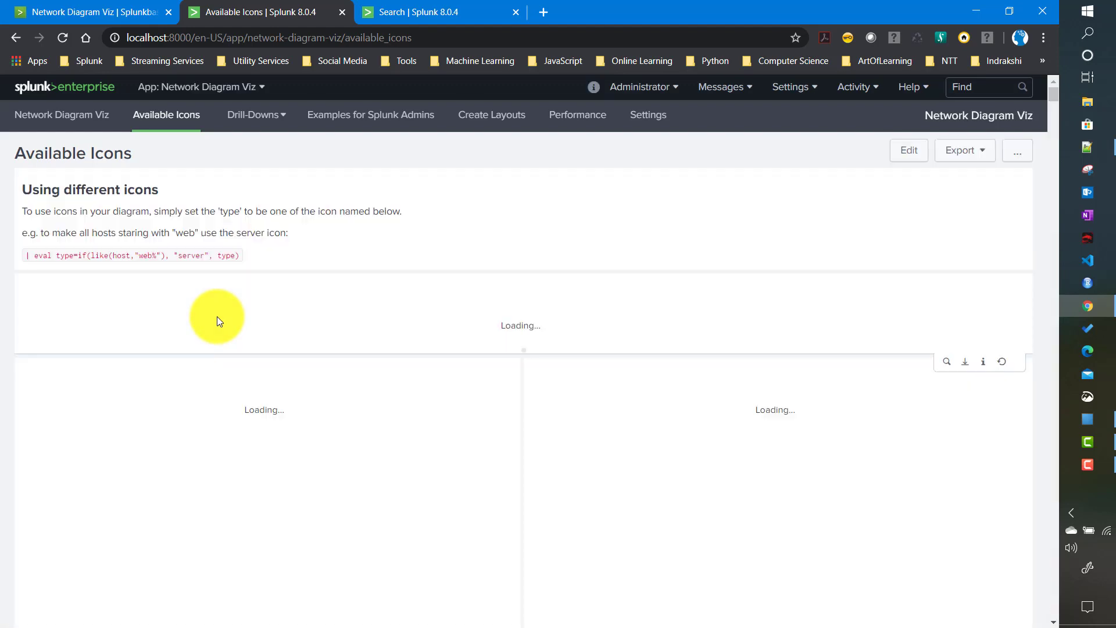
scroll(440, 218, down, 1)
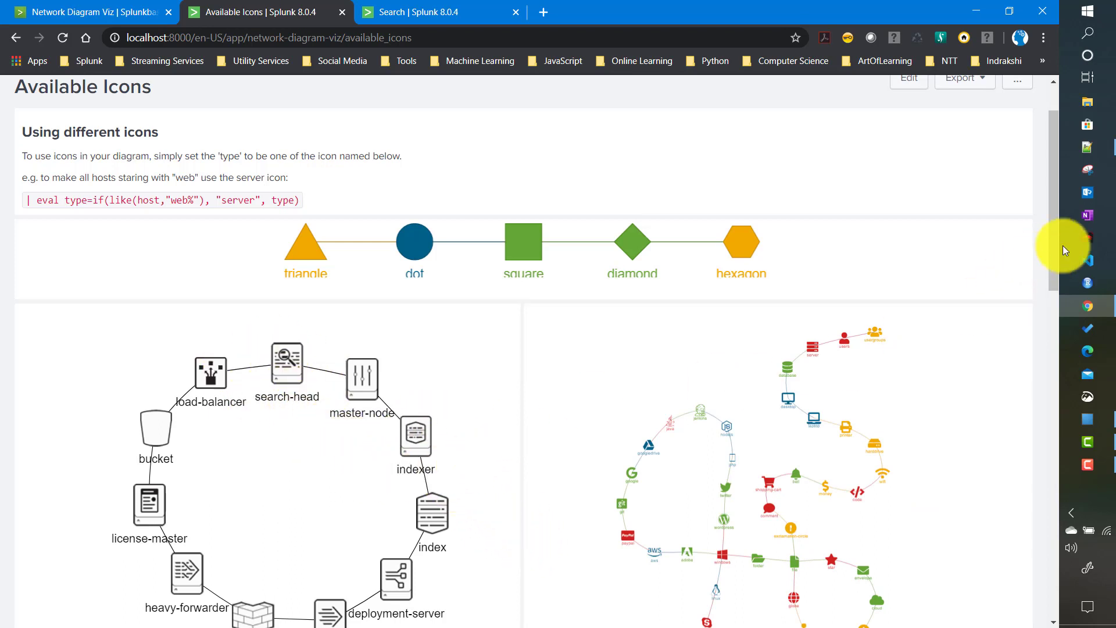
drag(1049, 270, 1073, 317)
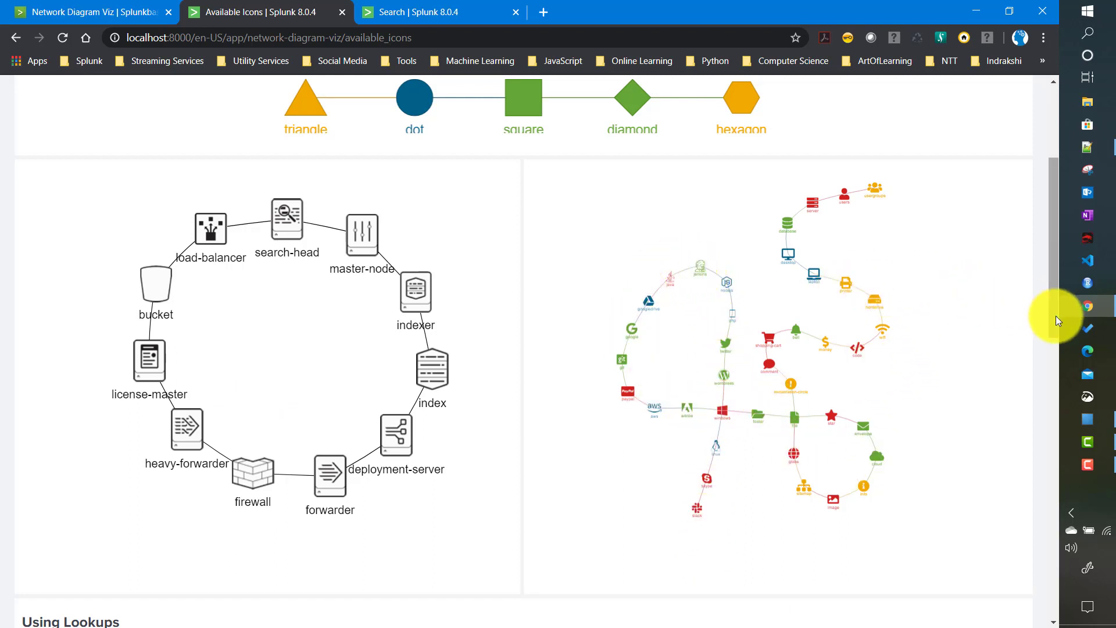
drag(1056, 316, 1096, 573)
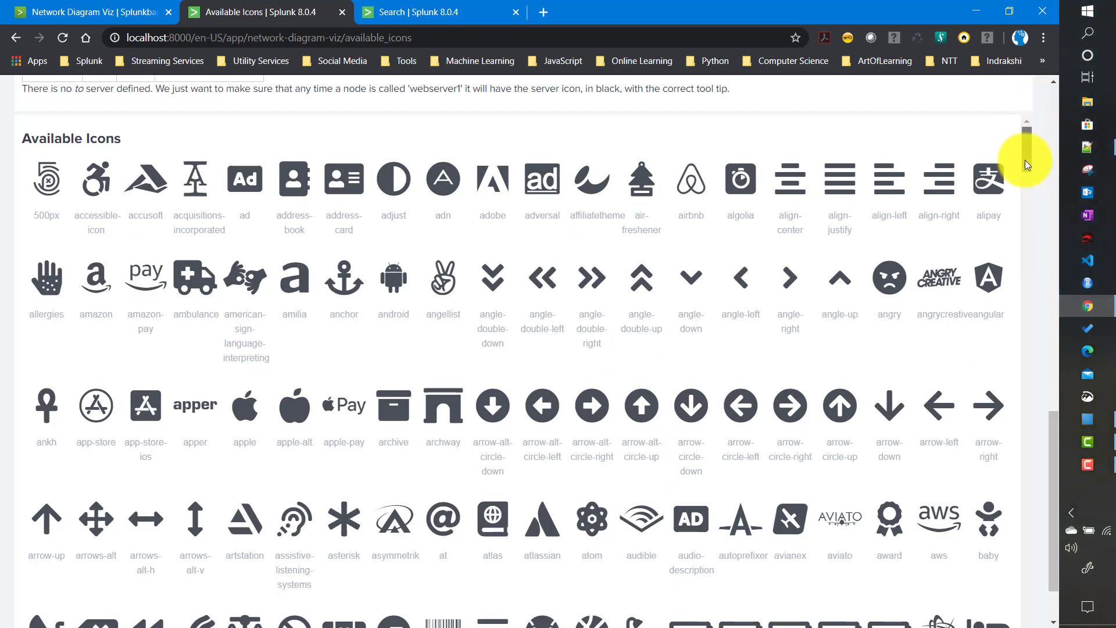
drag(1024, 159, 1006, 175)
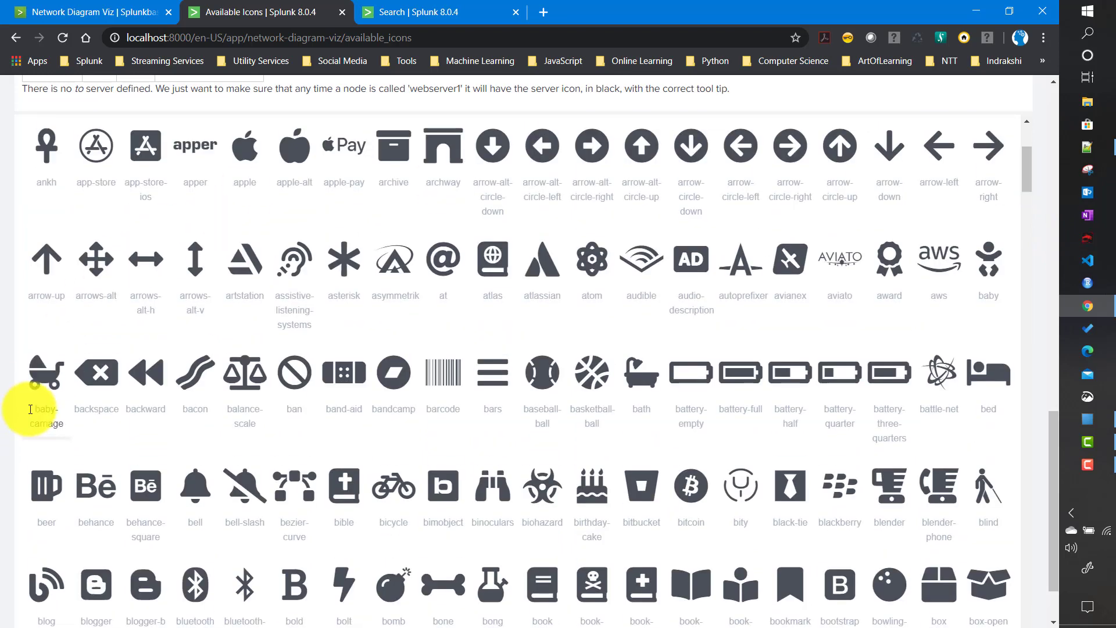
Copy the arrows-alt icon name, replace "sitemap" with it as the type for id=1, and rerun the search to check the Load Balancer node.
triple_click(77, 296)
key(ctrl+c)
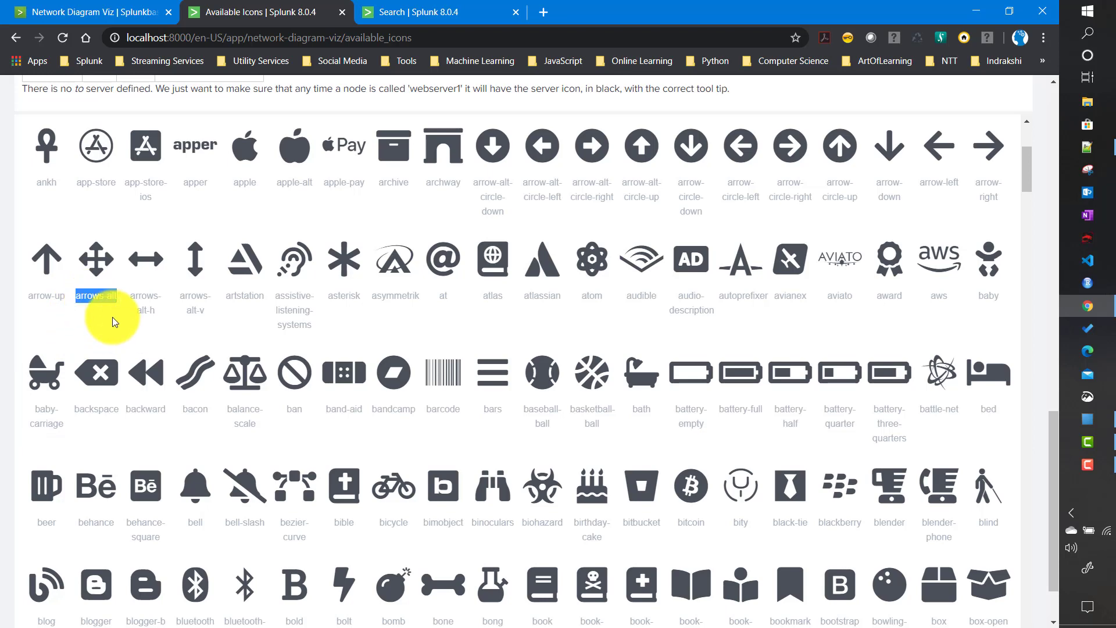
click(390, 12)
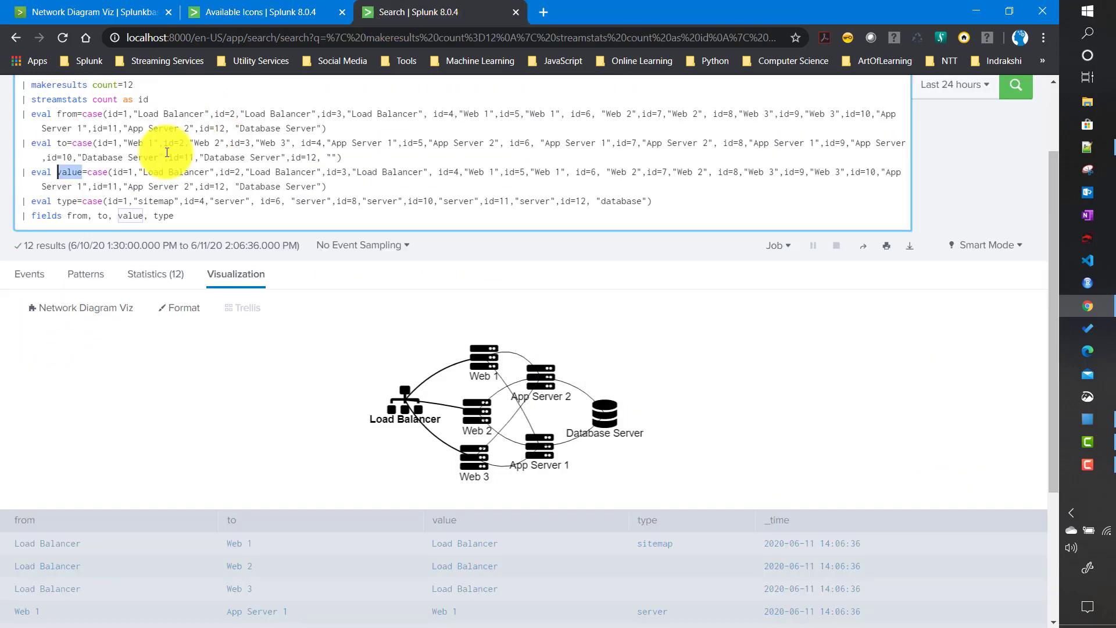
double_click(154, 203)
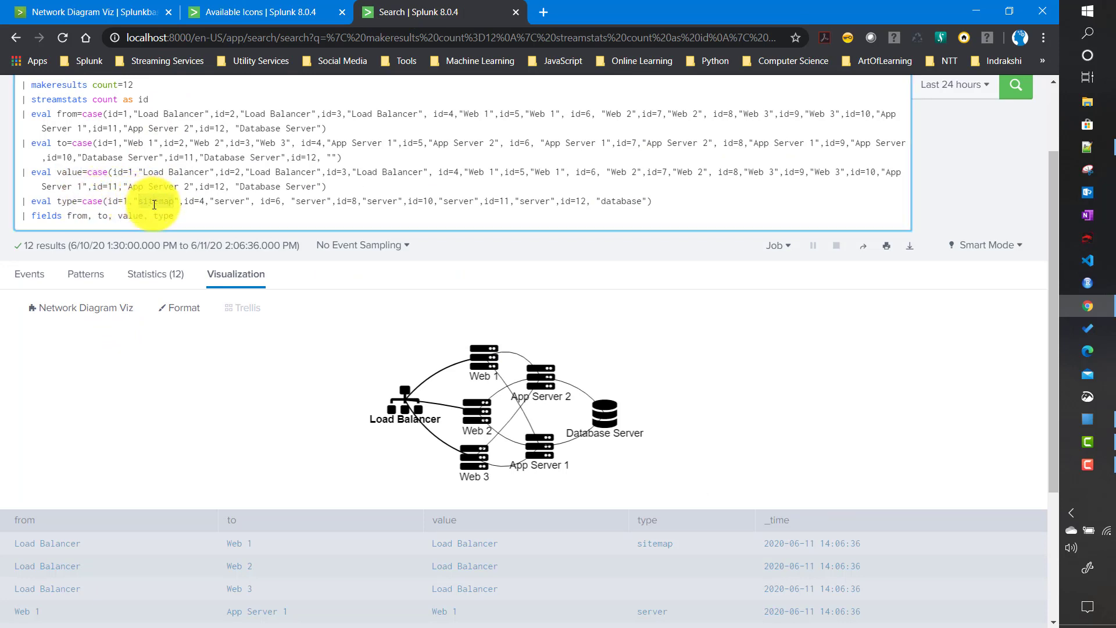
key(ctrl+v)
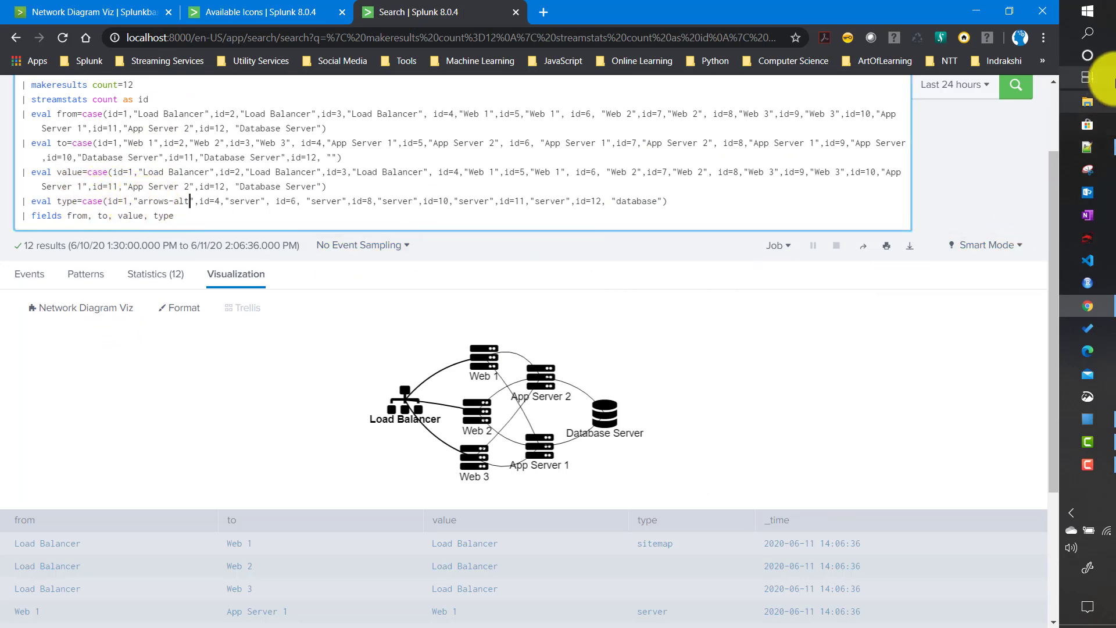
click(1018, 91)
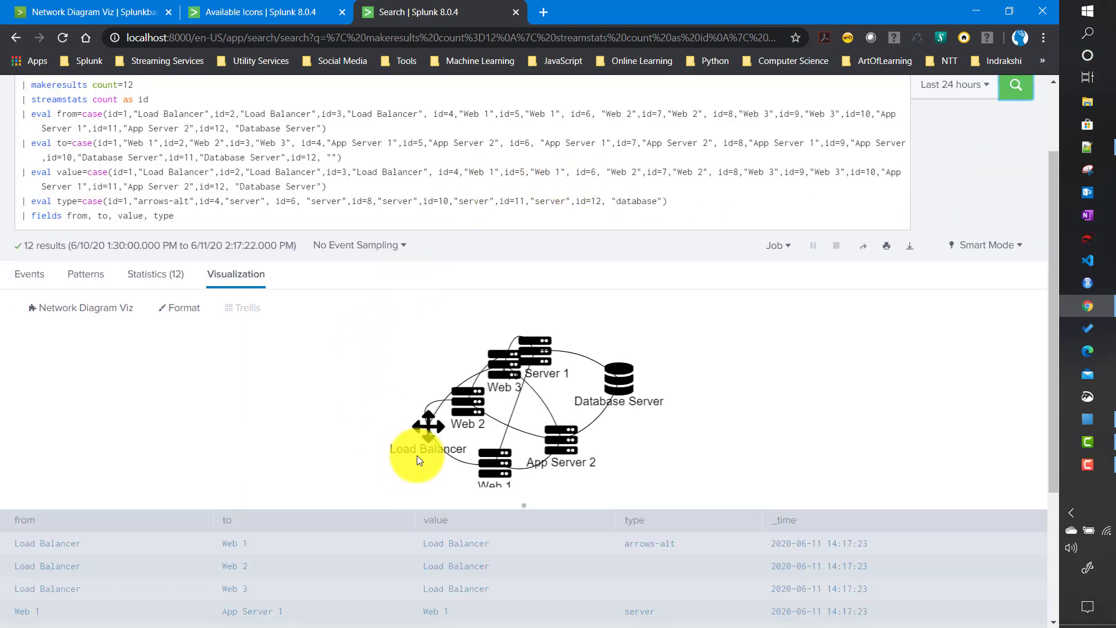
mouse_move(426, 427)
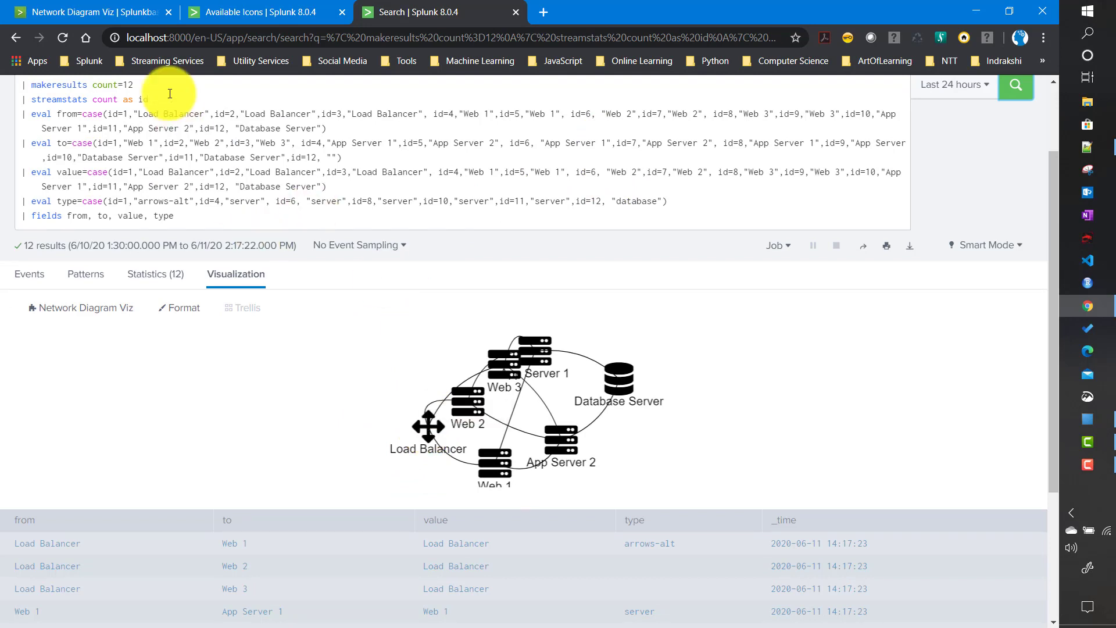
Return to the app's about page to read the type and color field descriptions, and go back to the search.
click(219, 16)
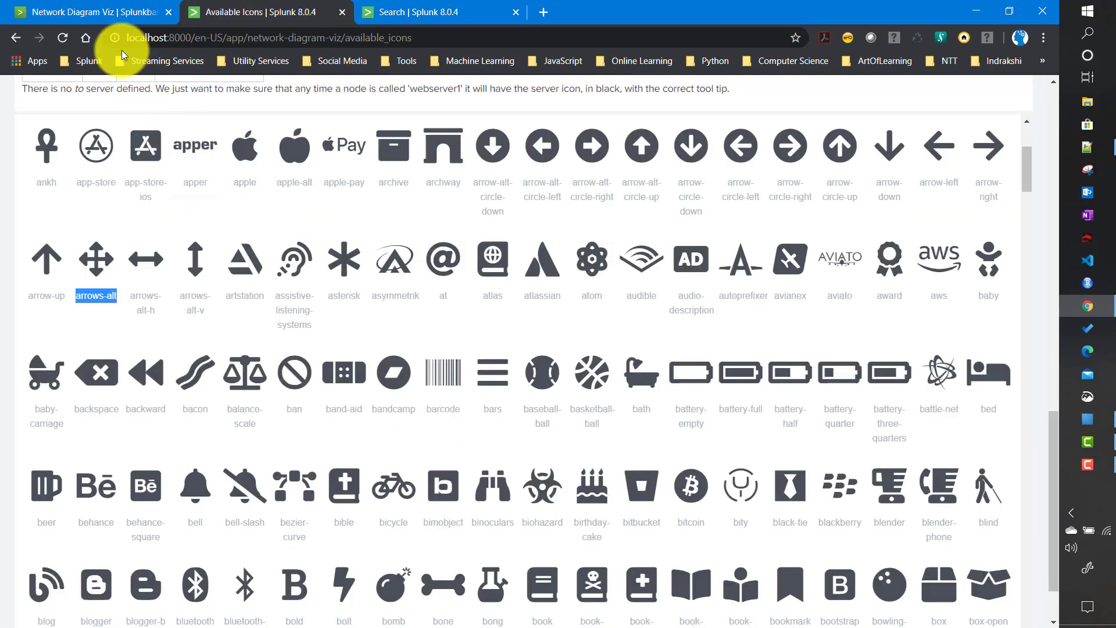
scroll(718, 288, up, 20)
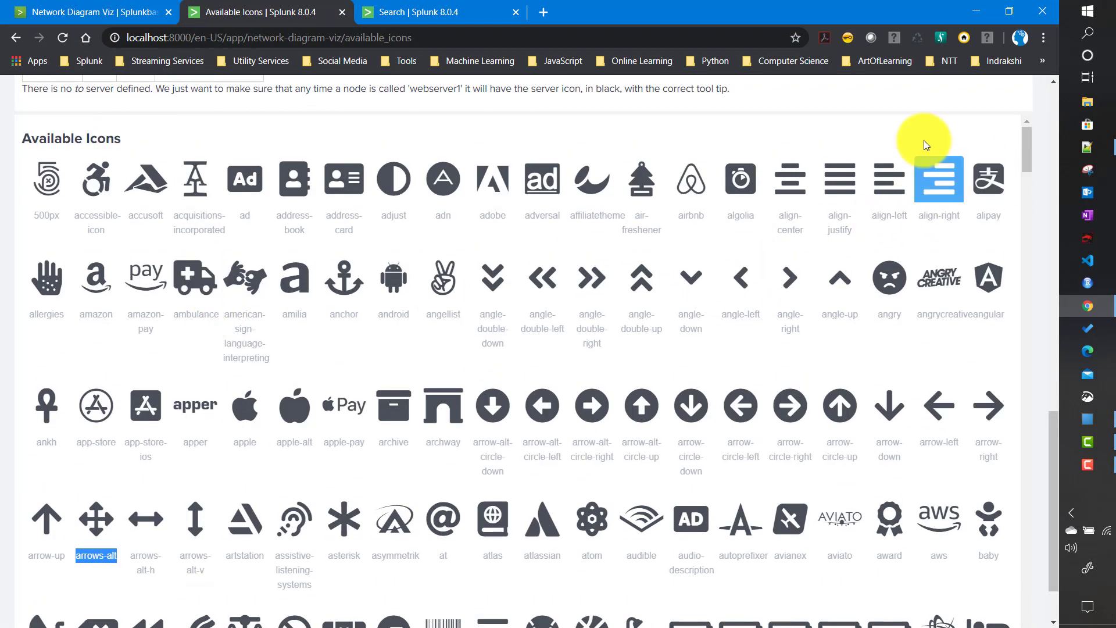
scroll(830, 163, up, 2)
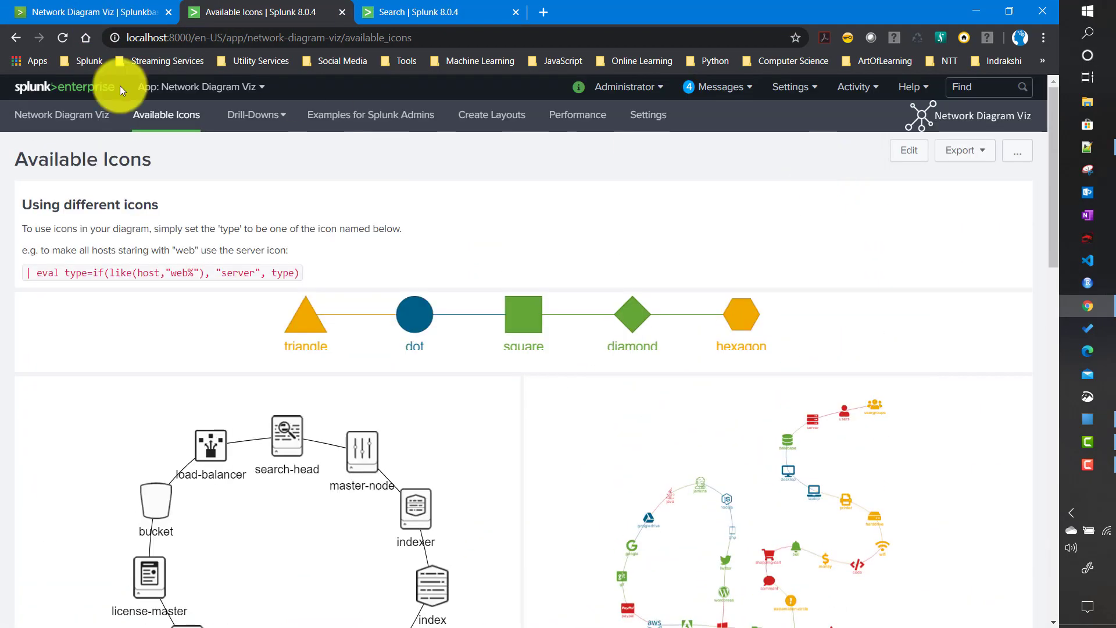
click(69, 124)
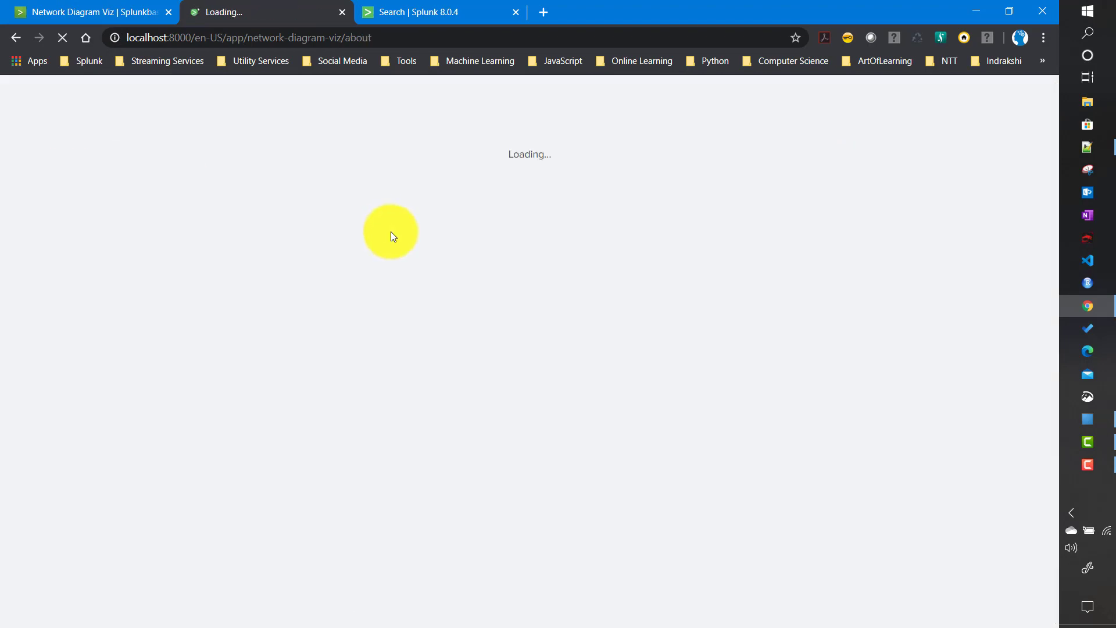
scroll(382, 343, down, 9)
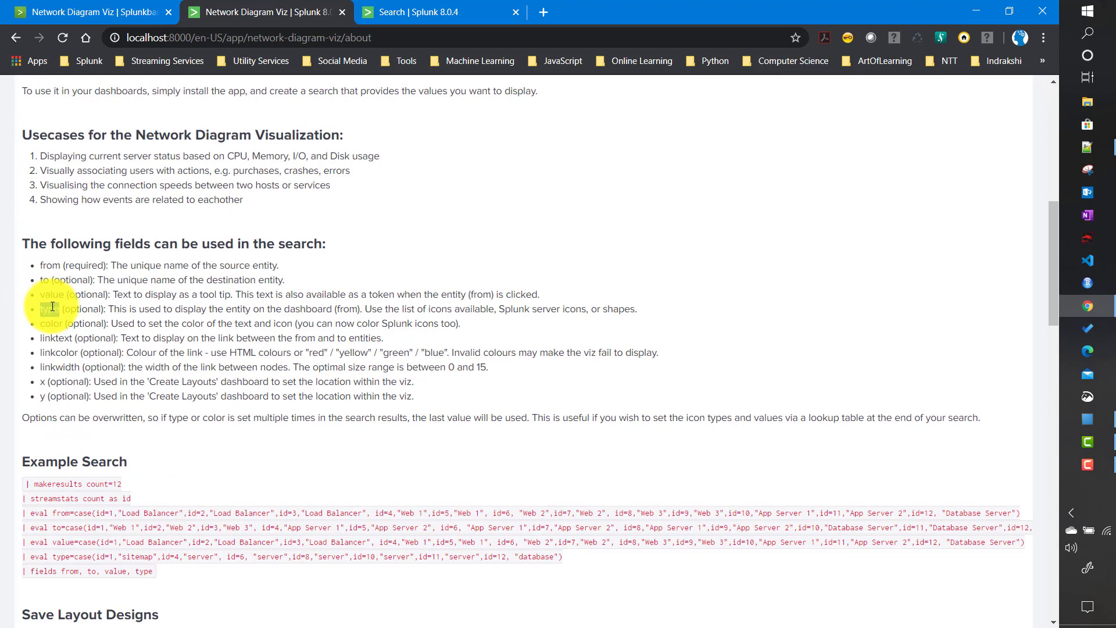
double_click(54, 309)
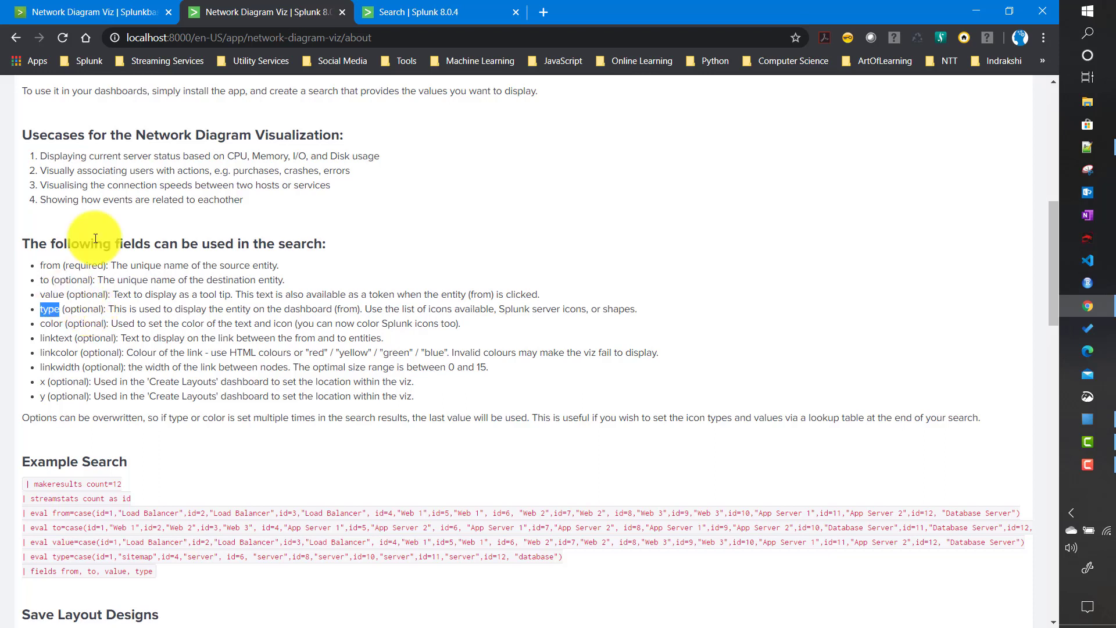
double_click(54, 324)
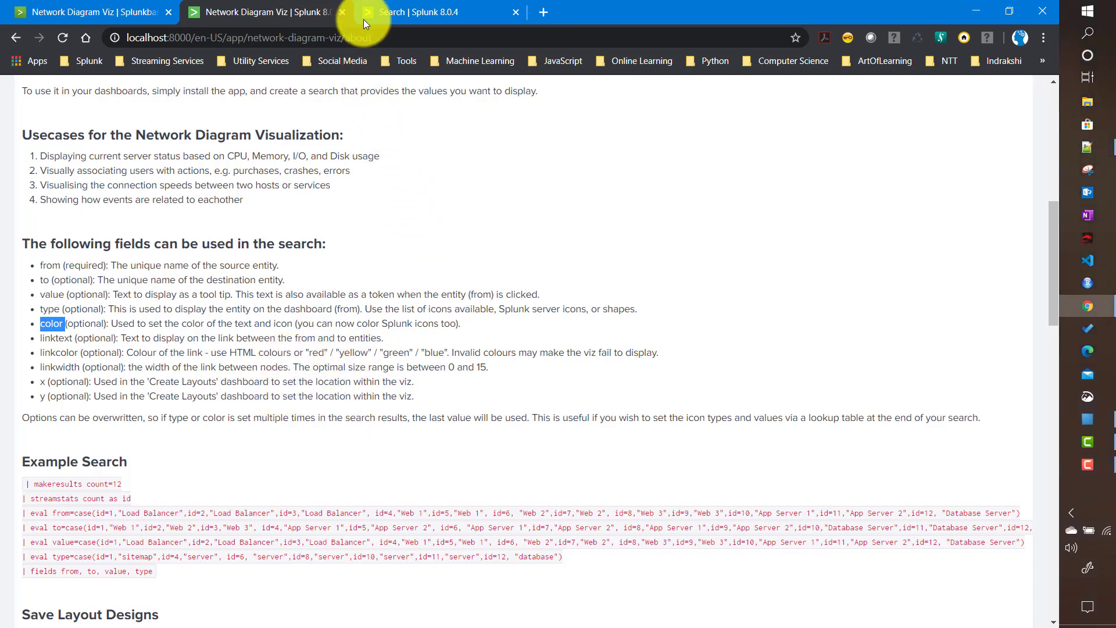
click(395, 14)
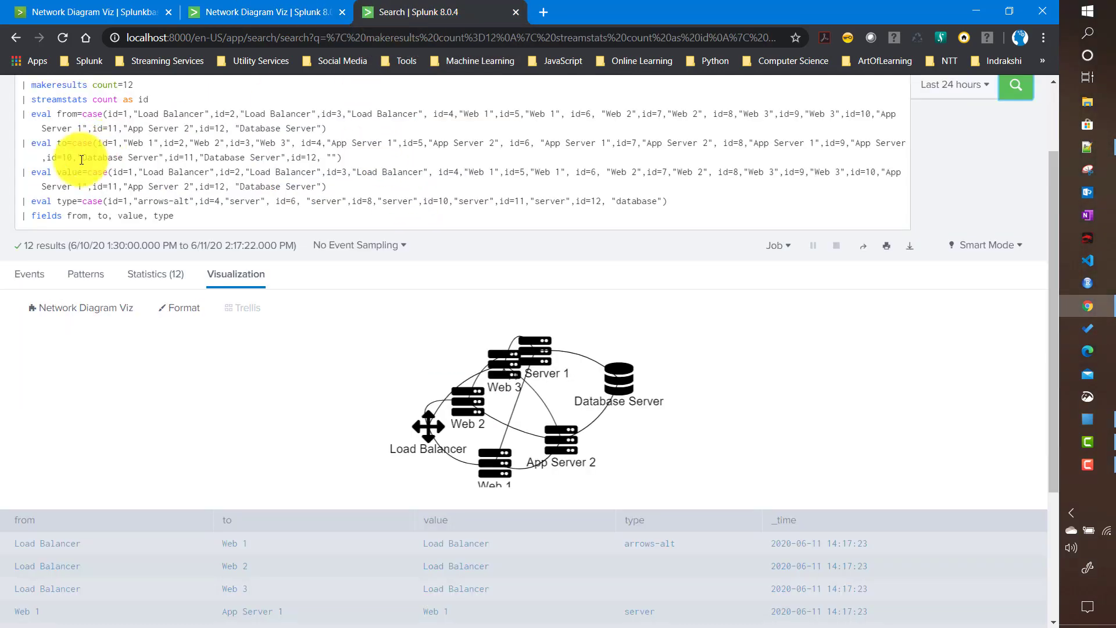
Copy the eval color line from Queries.txt in Notepad++ and insert it below the eval type line of the Splunk search.
click(156, 274)
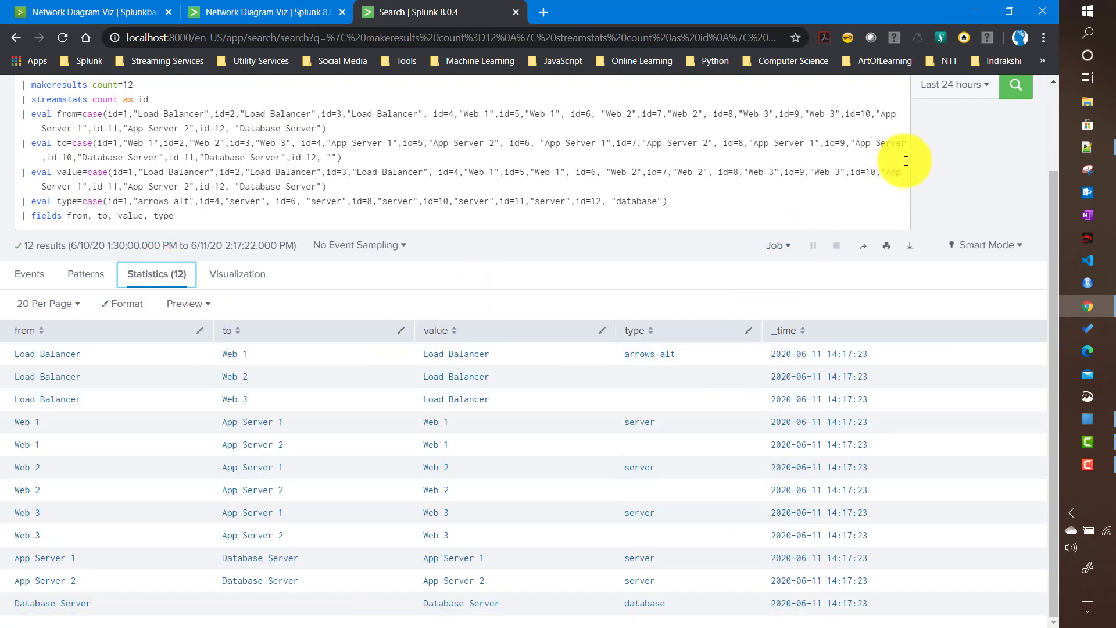
click(1087, 147)
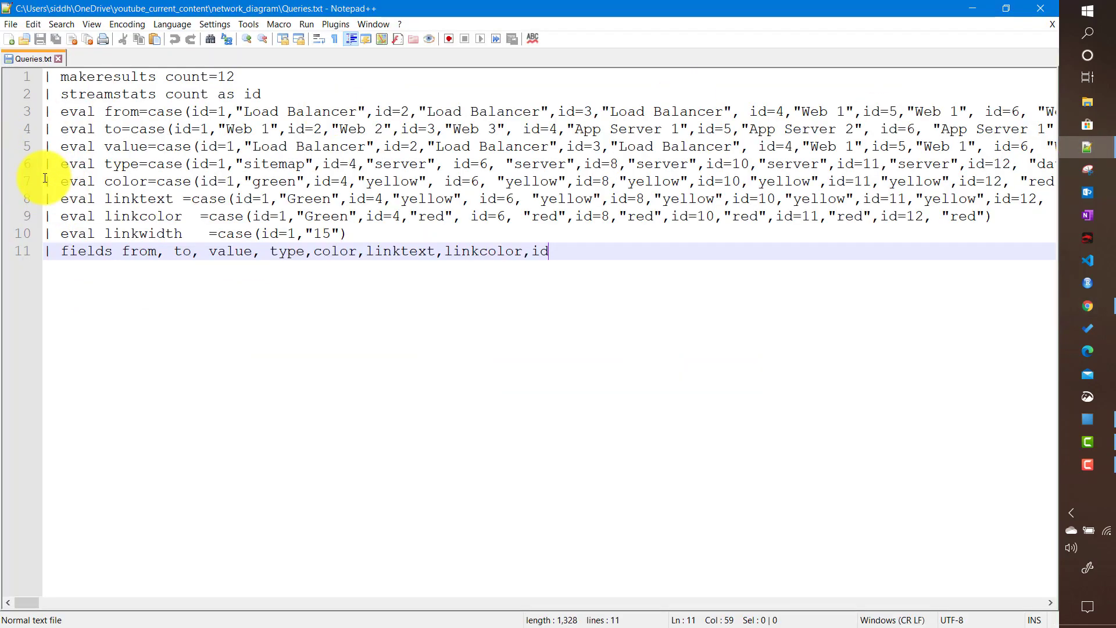
drag(50, 178, 1041, 181)
key(ctrl+c)
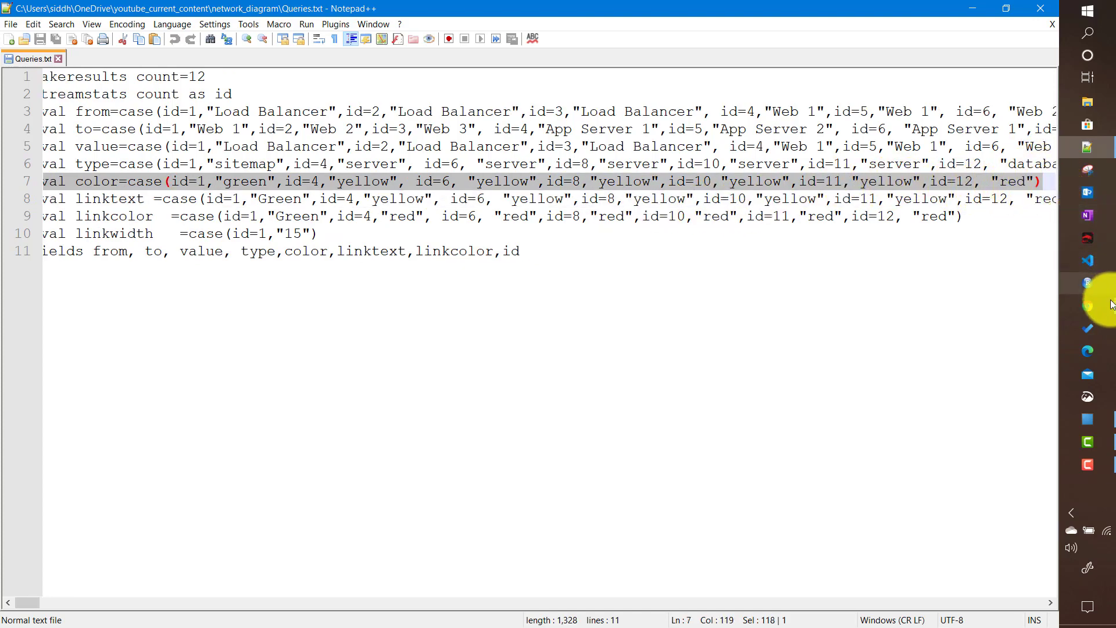
click(1085, 306)
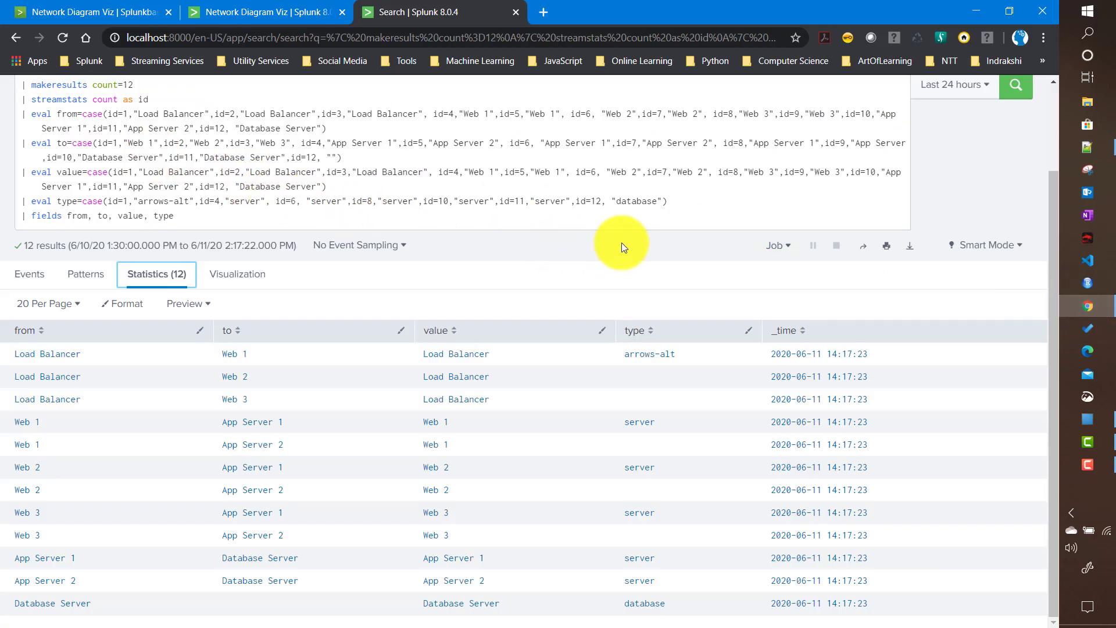
click(681, 208)
key(shift+Return)
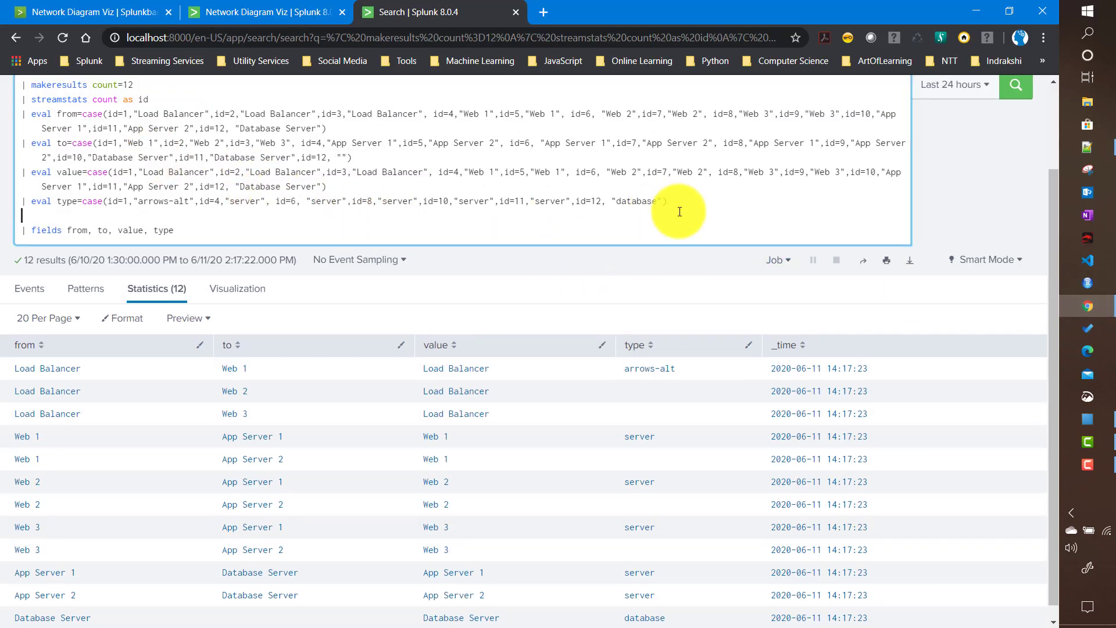
key(ctrl+v)
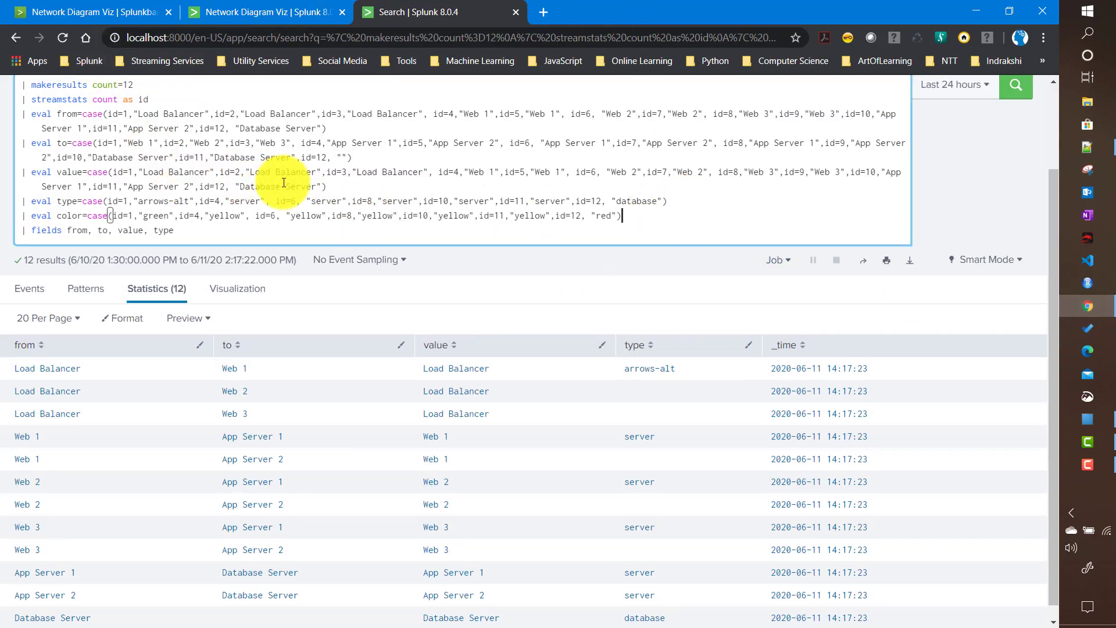
List id first in the fields command to check each row's id in the rerun search's statistics, and remove it again.
double_click(115, 201)
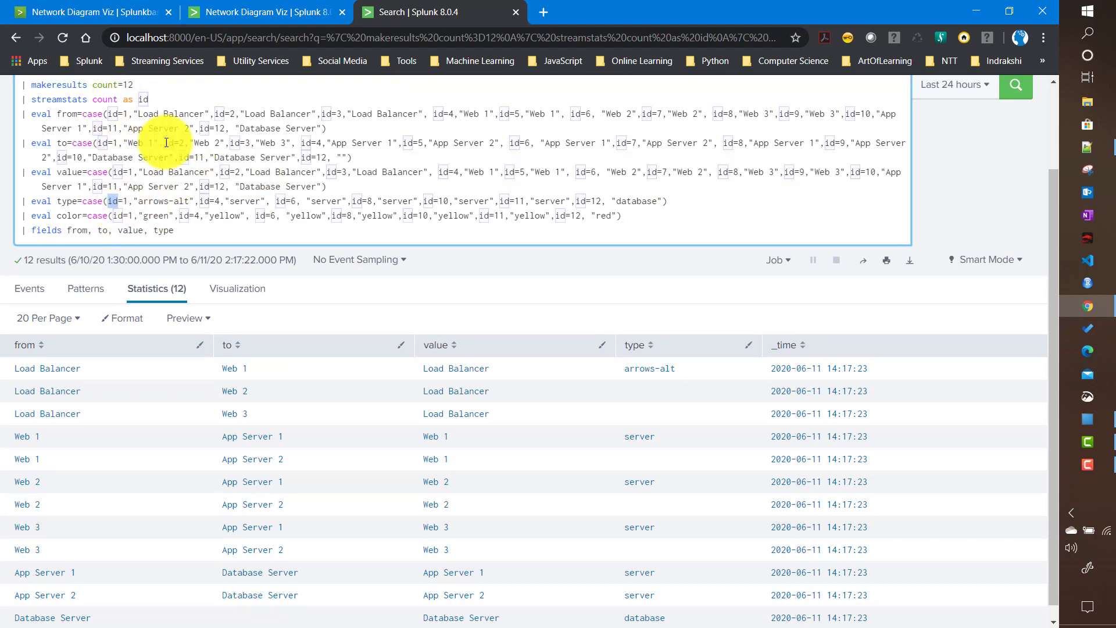
click(68, 230)
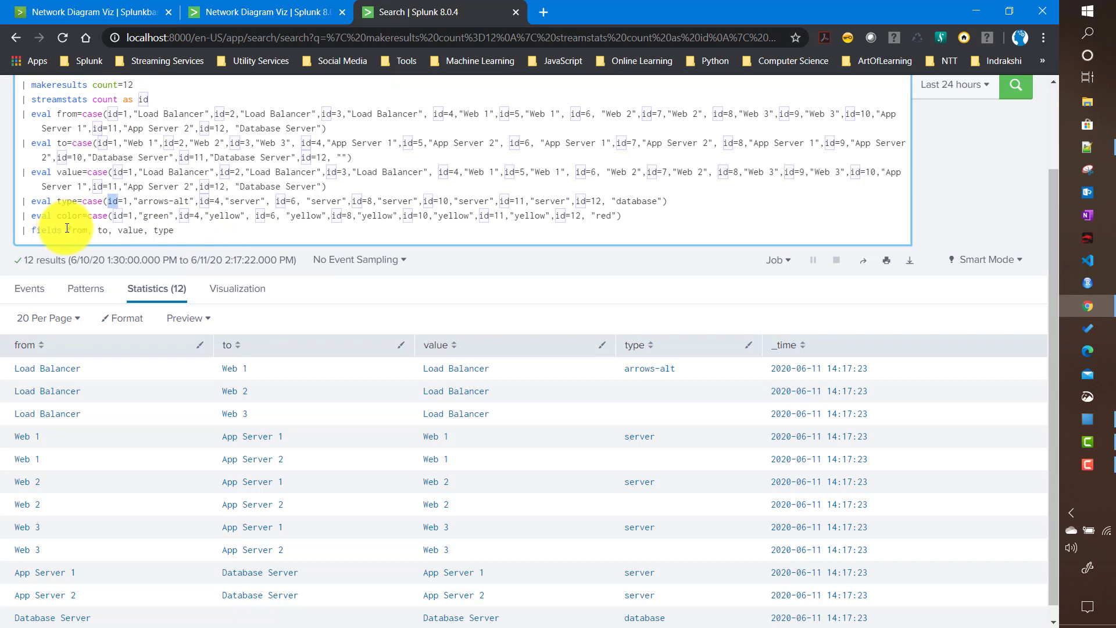
text(id)
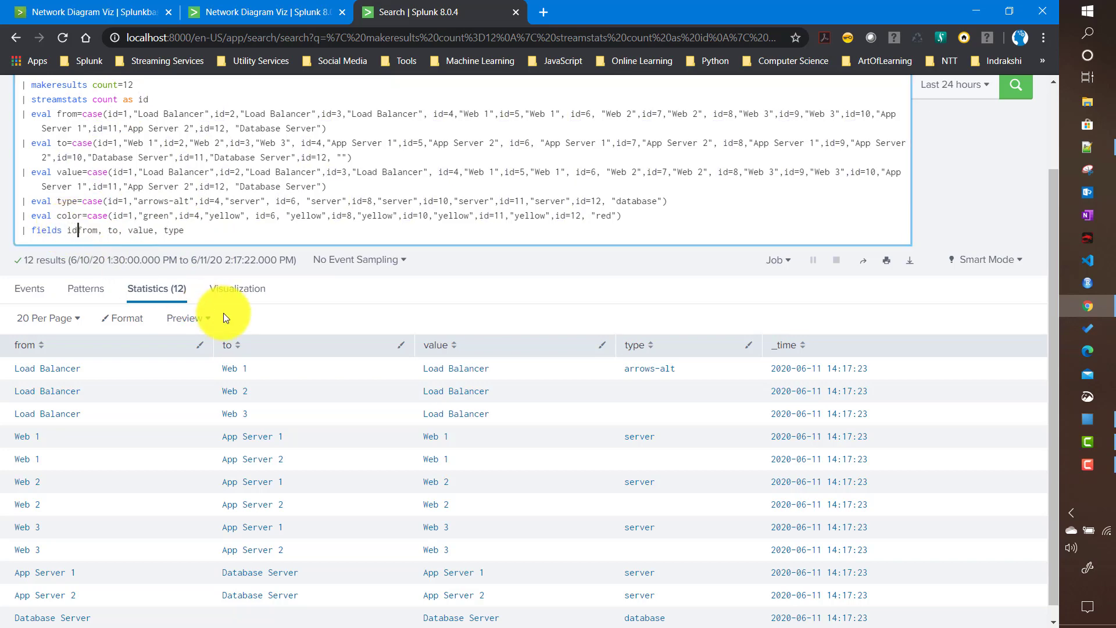
text(,)
key(Return)
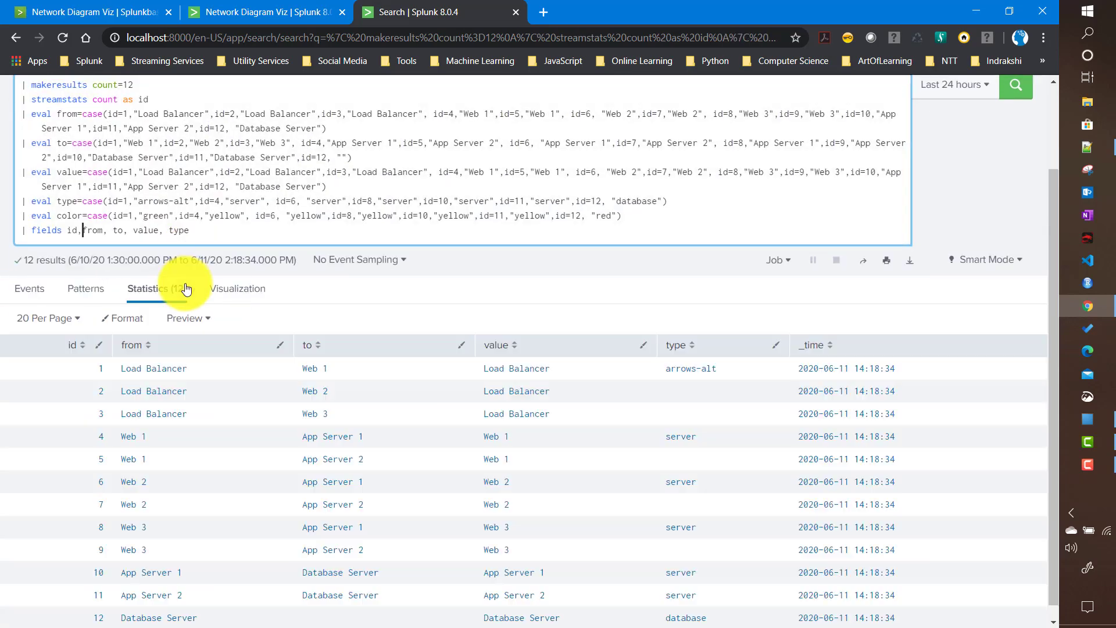
scroll(55, 556, down, 1)
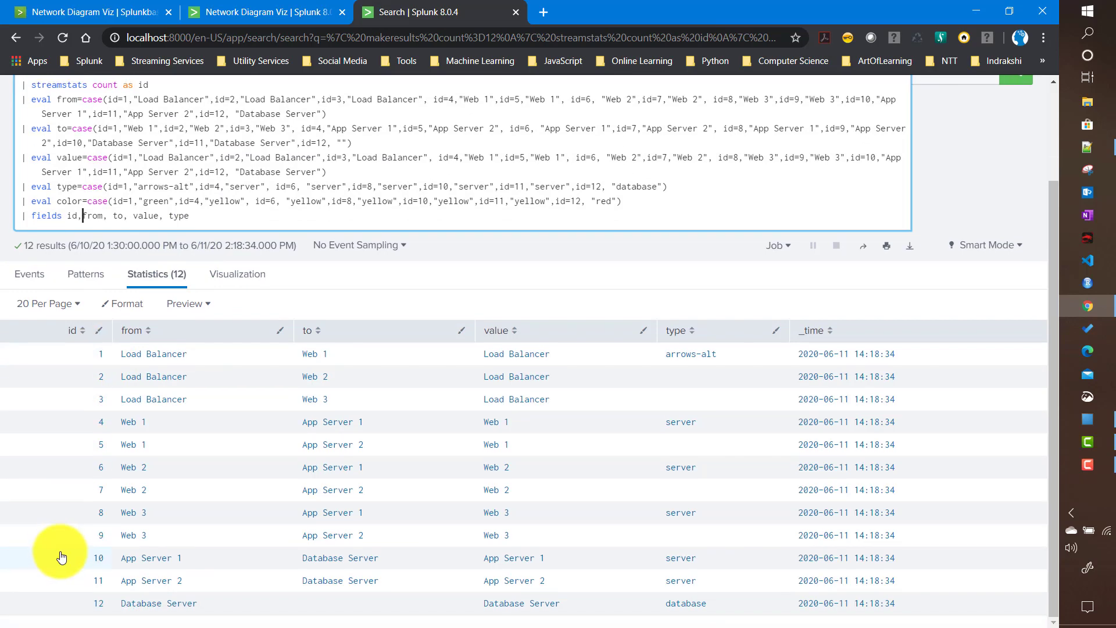
scroll(125, 386, up, 1)
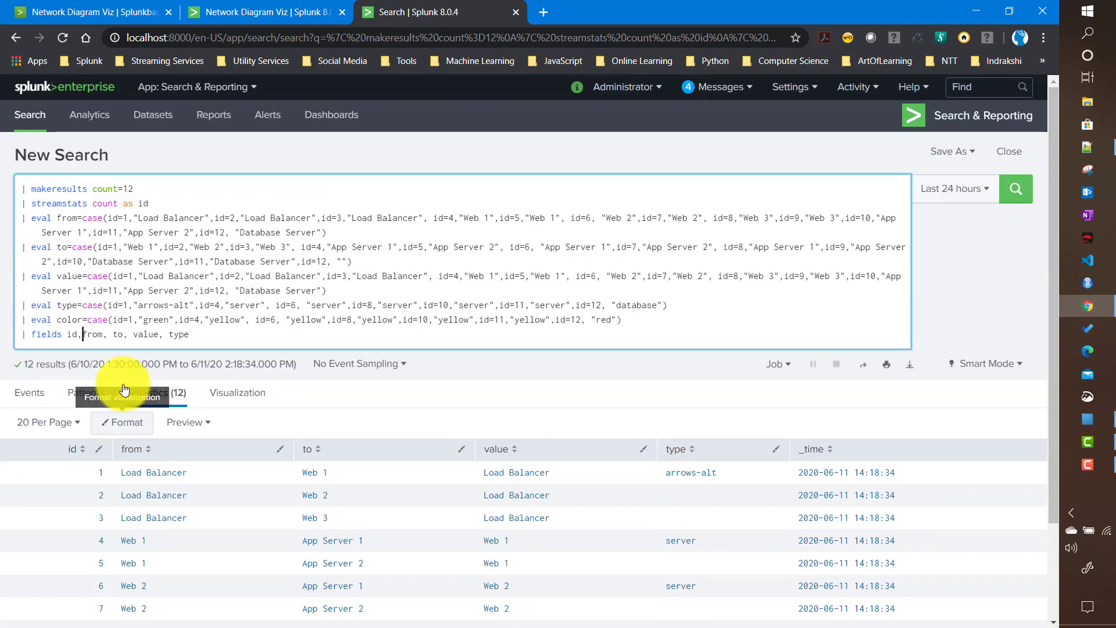
scroll(124, 399, down, 2)
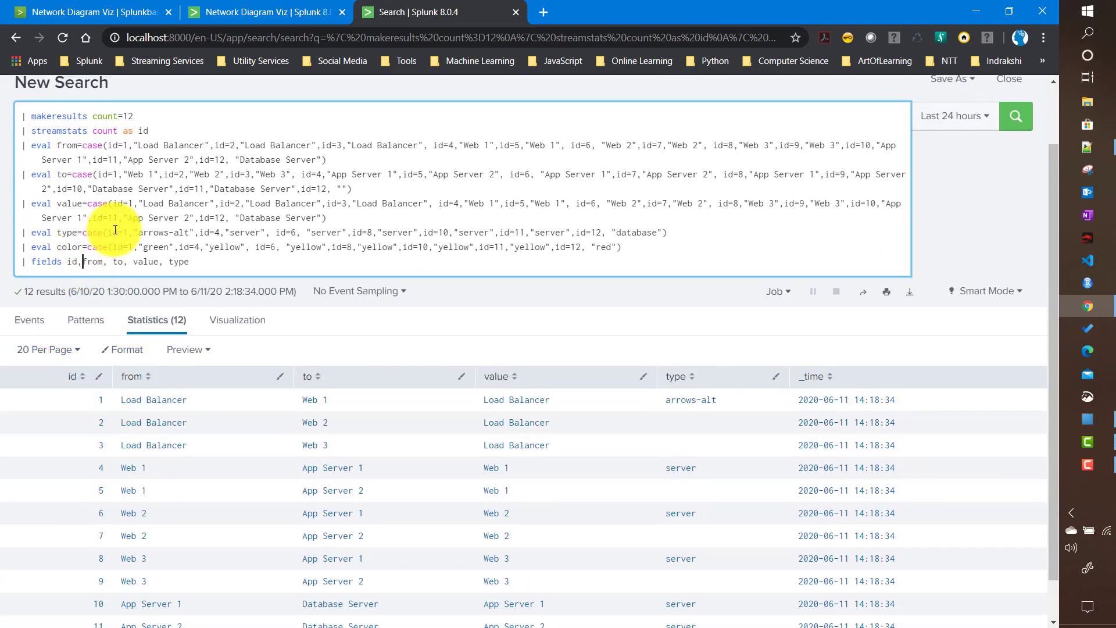
scroll(71, 579, down, 1)
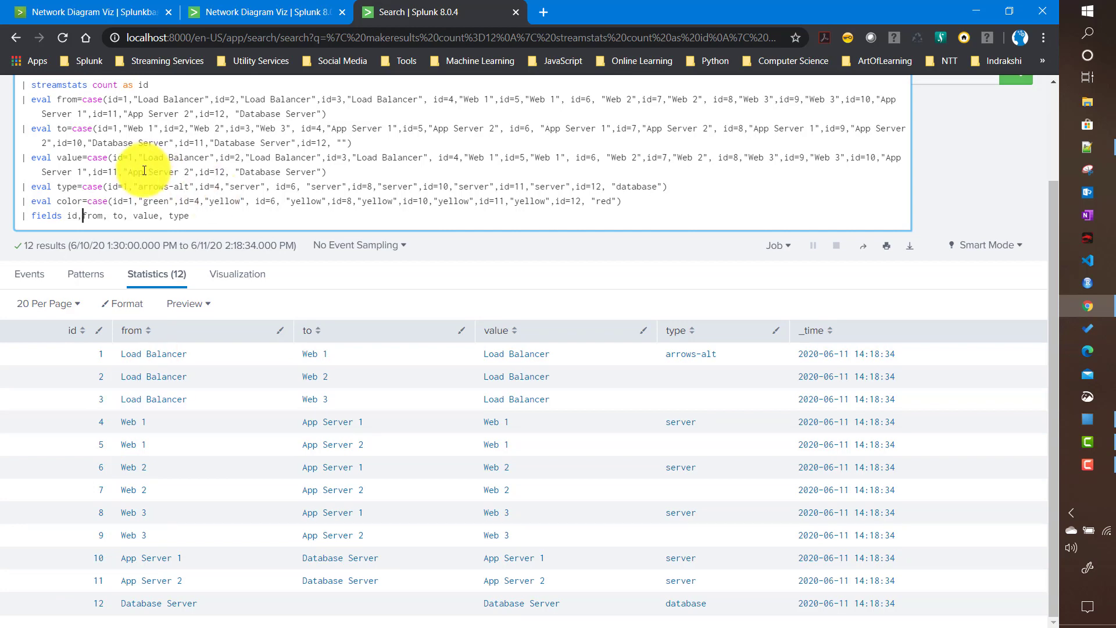
double_click(71, 217)
key(BackSpace)
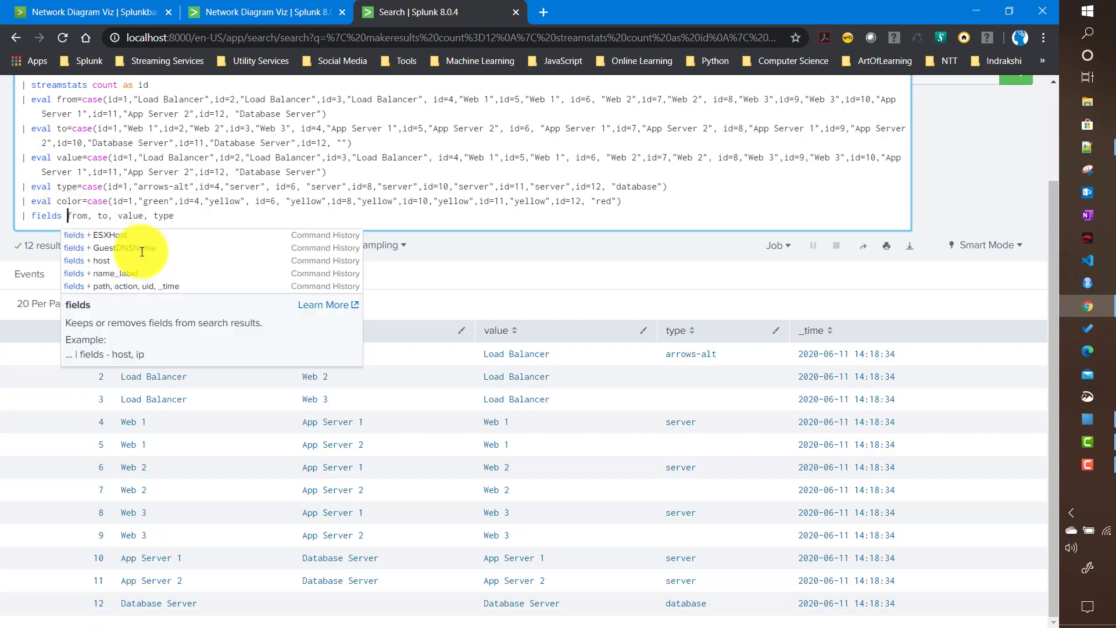
Review the color assigned to each id in the eval color line against the rows of the statistics table.
click(61, 201)
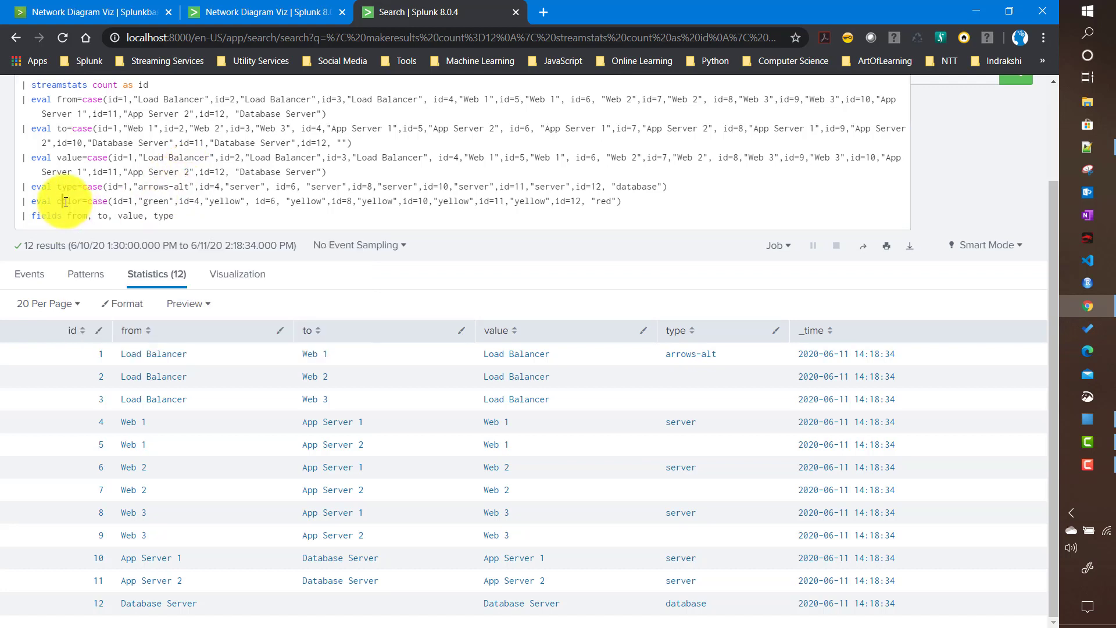
double_click(114, 201)
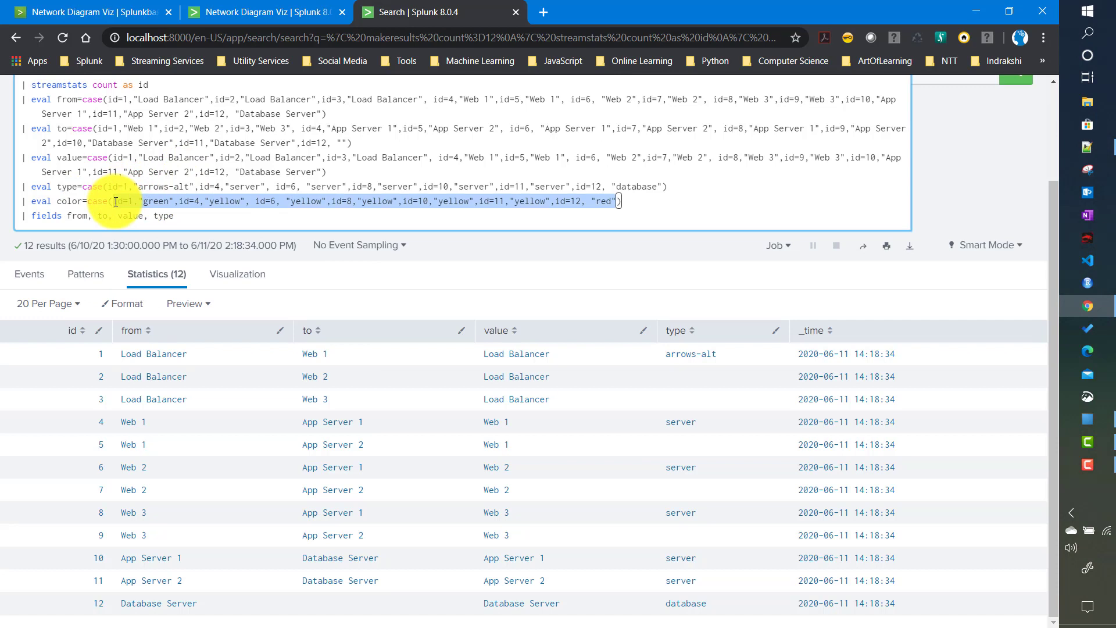
double_click(156, 200)
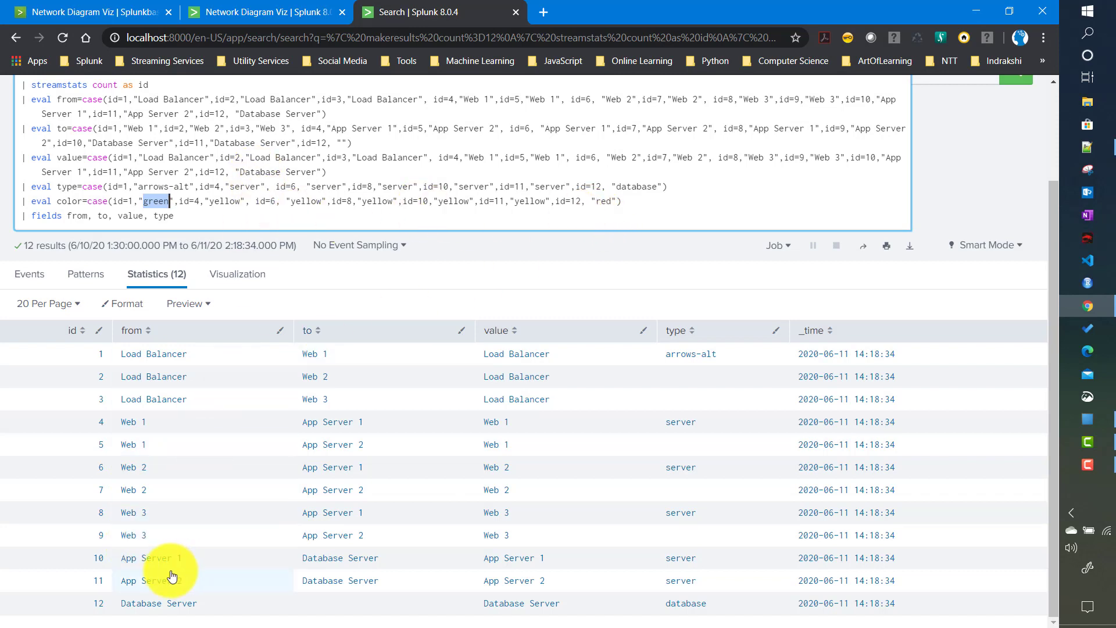
click(651, 221)
scroll(660, 239, up, 2)
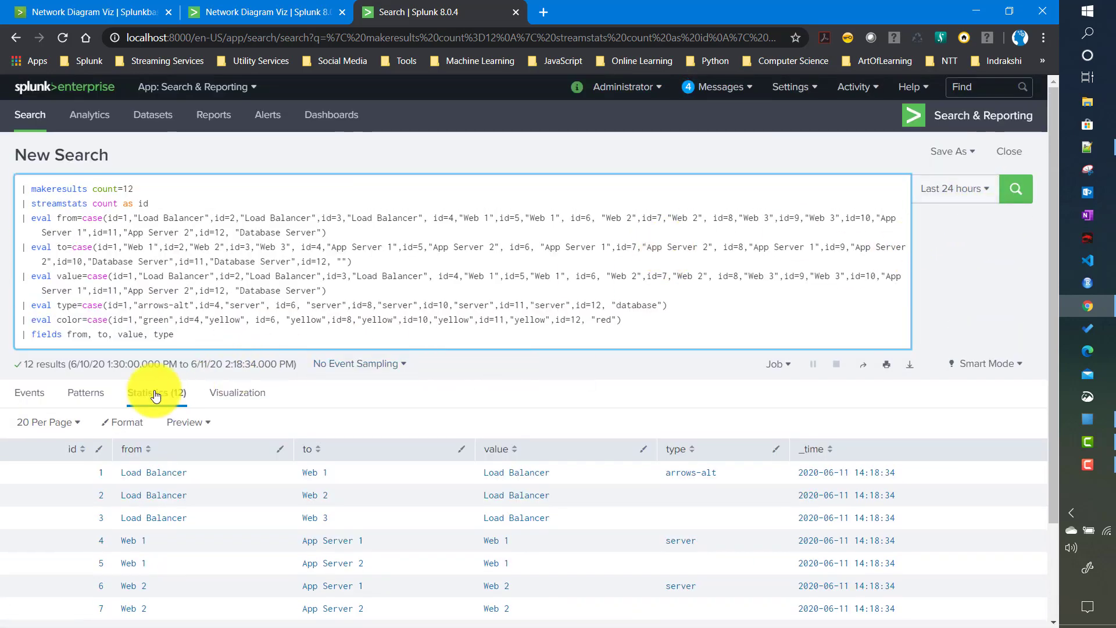
Add color to the end of the fields command and rerun the search with the network diagram shown.
click(246, 406)
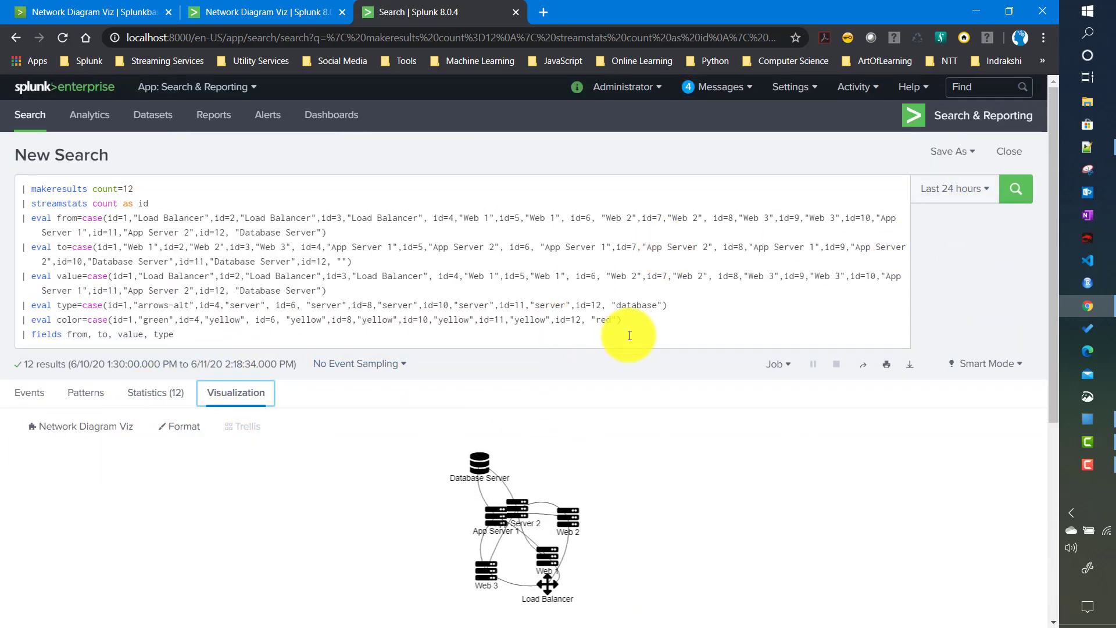
click(1018, 194)
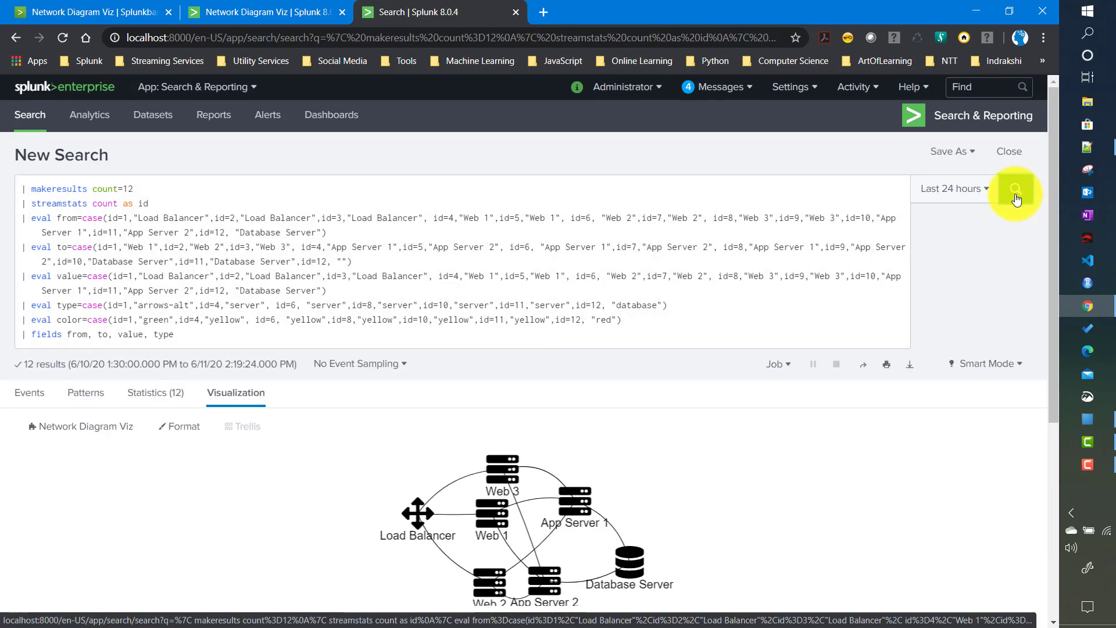
click(69, 324)
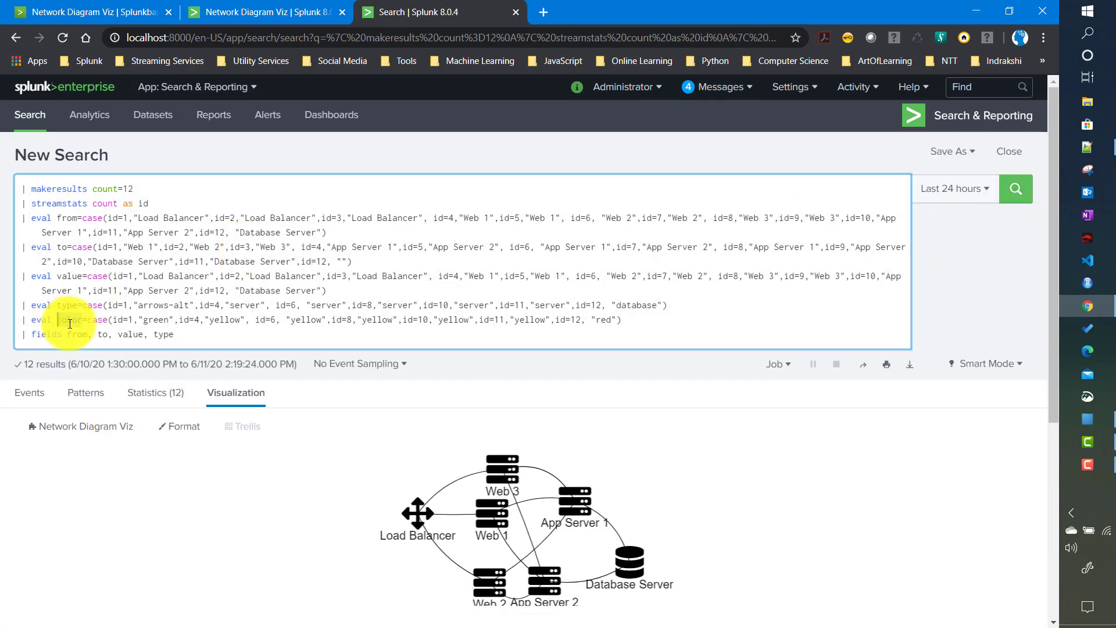
click(195, 333)
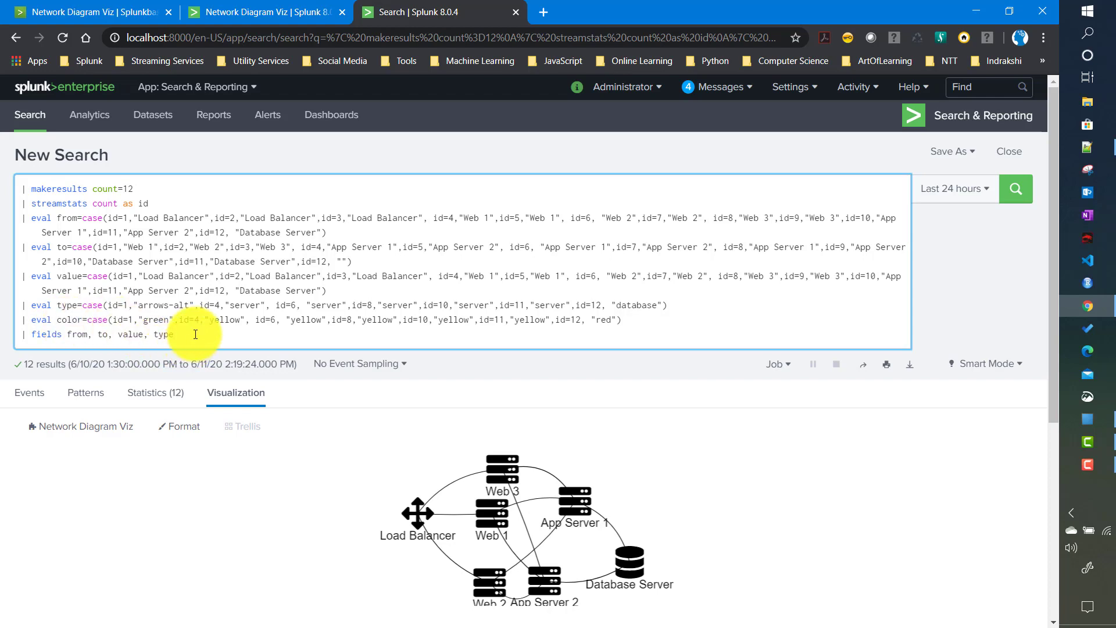
text(color)
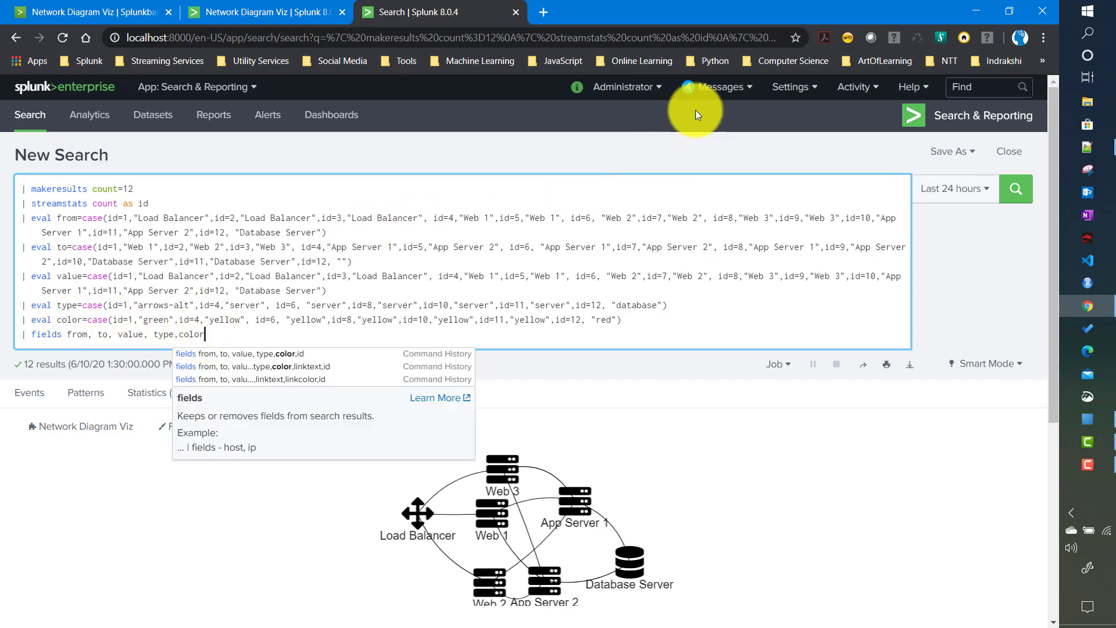
click(1016, 189)
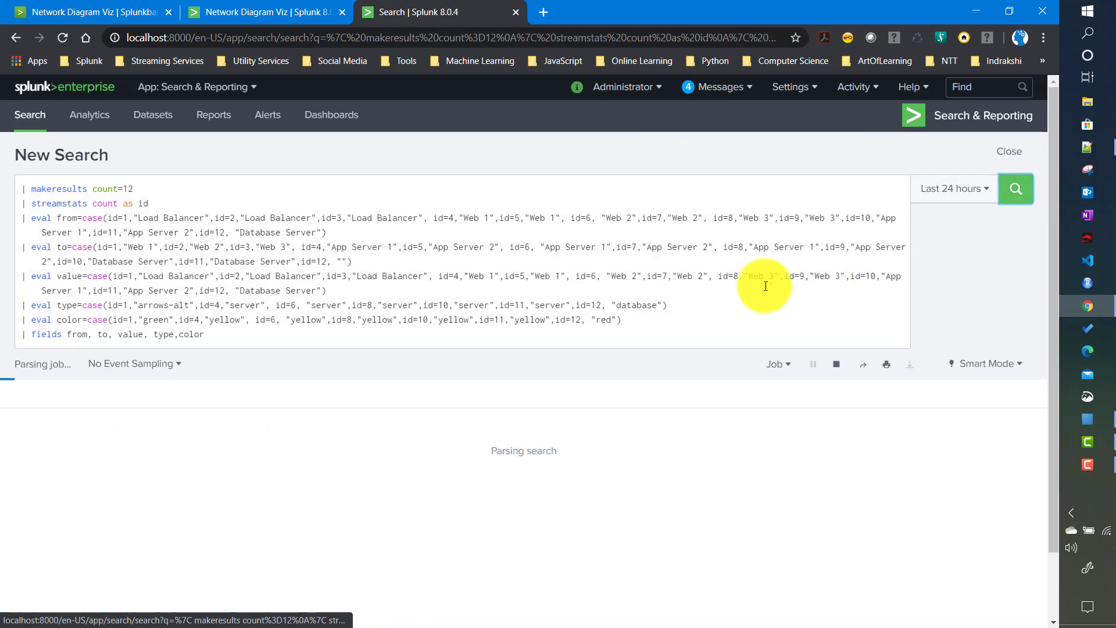
Compare the node colors in the network diagram with the values in the eval color line.
scroll(648, 424, down, 1)
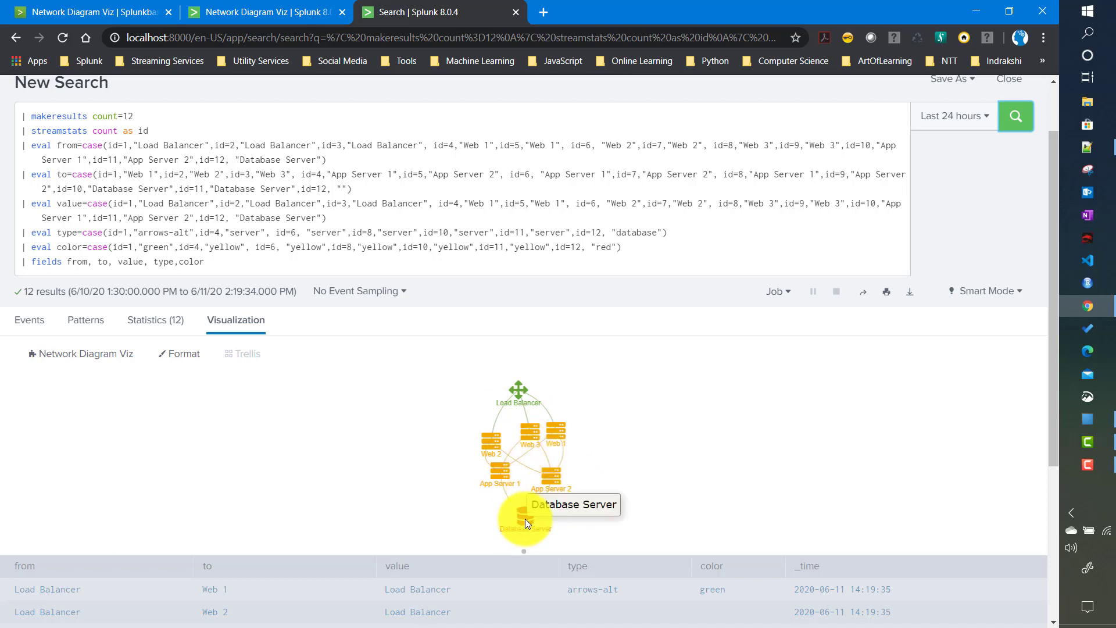
double_click(377, 247)
click(647, 249)
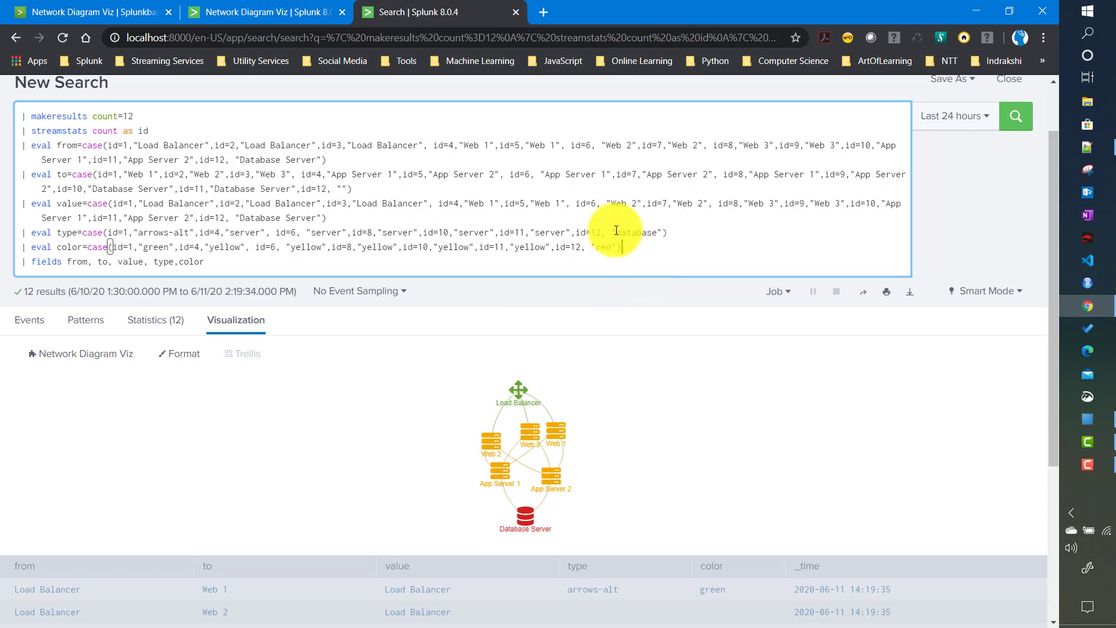
double_click(157, 249)
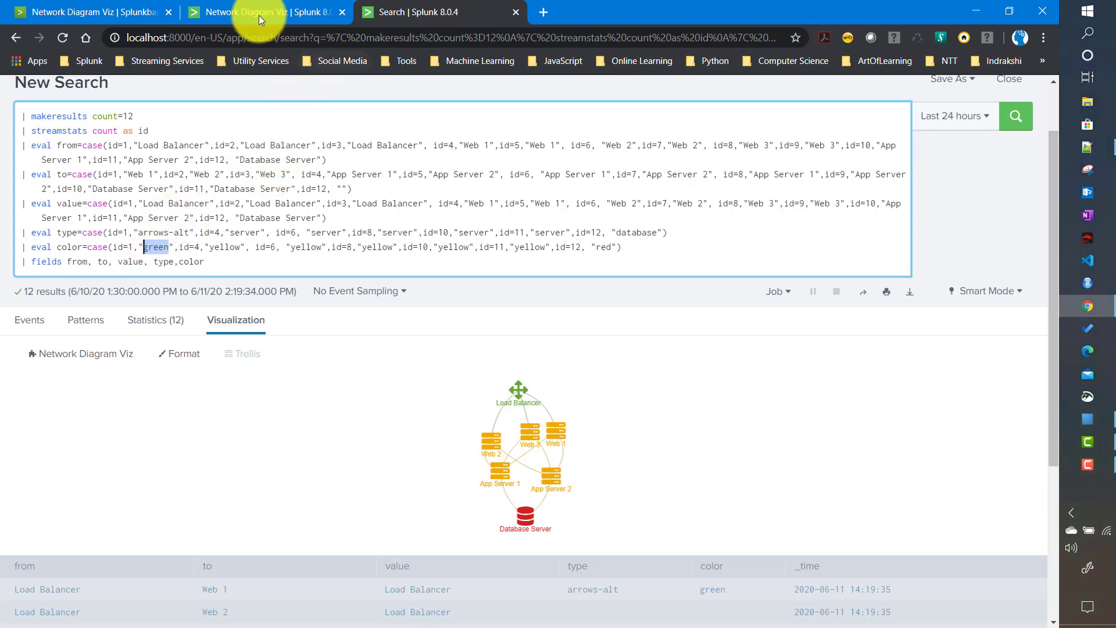
Read the linktext and linkcolor field descriptions on the Network Diagram Viz about page.
click(228, 12)
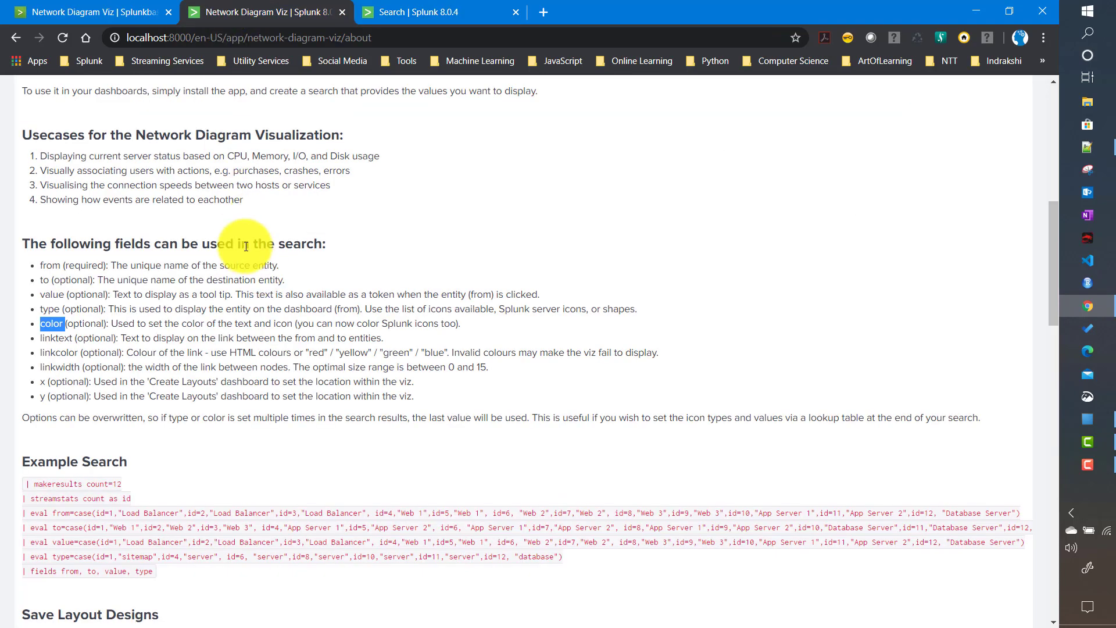
double_click(56, 338)
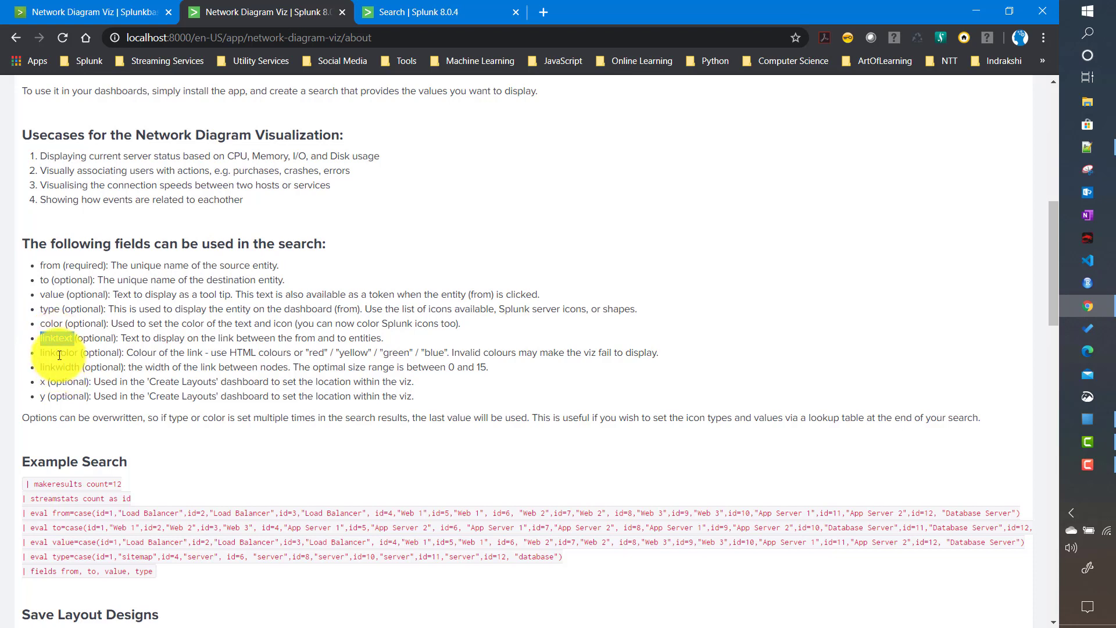
double_click(59, 353)
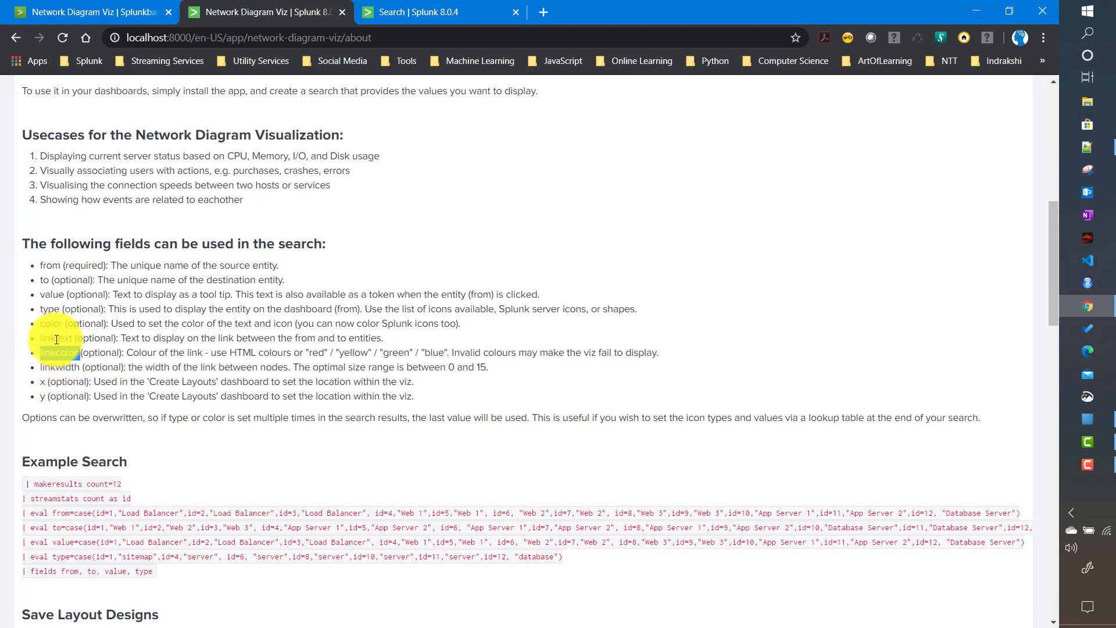
double_click(57, 339)
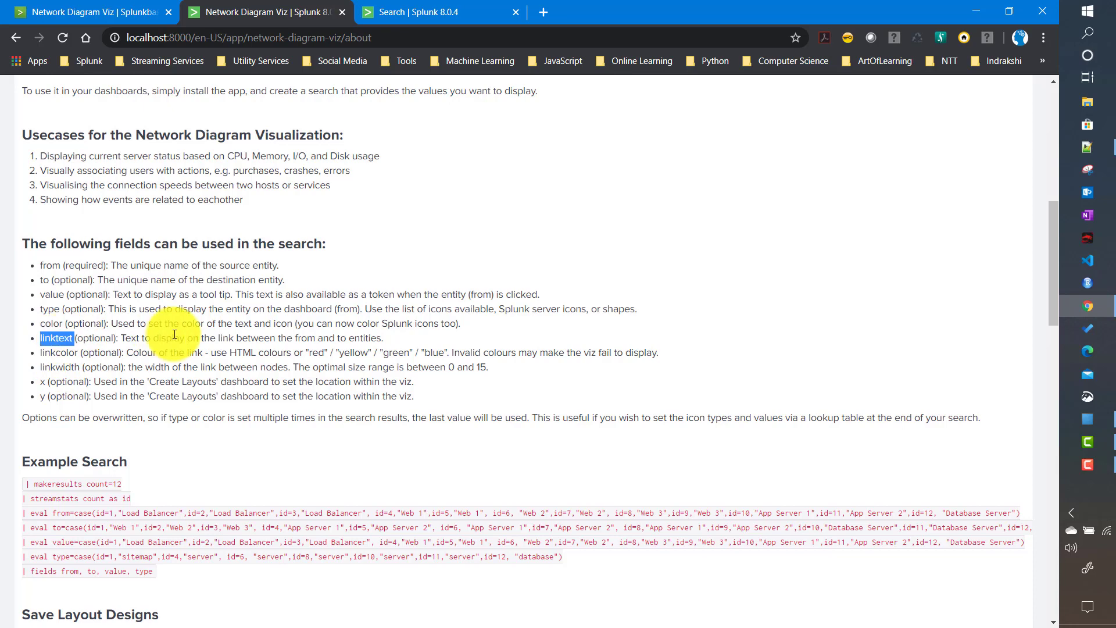
Return to the search and pull the Web 2 node away from the other nodes to examine its links.
click(401, 17)
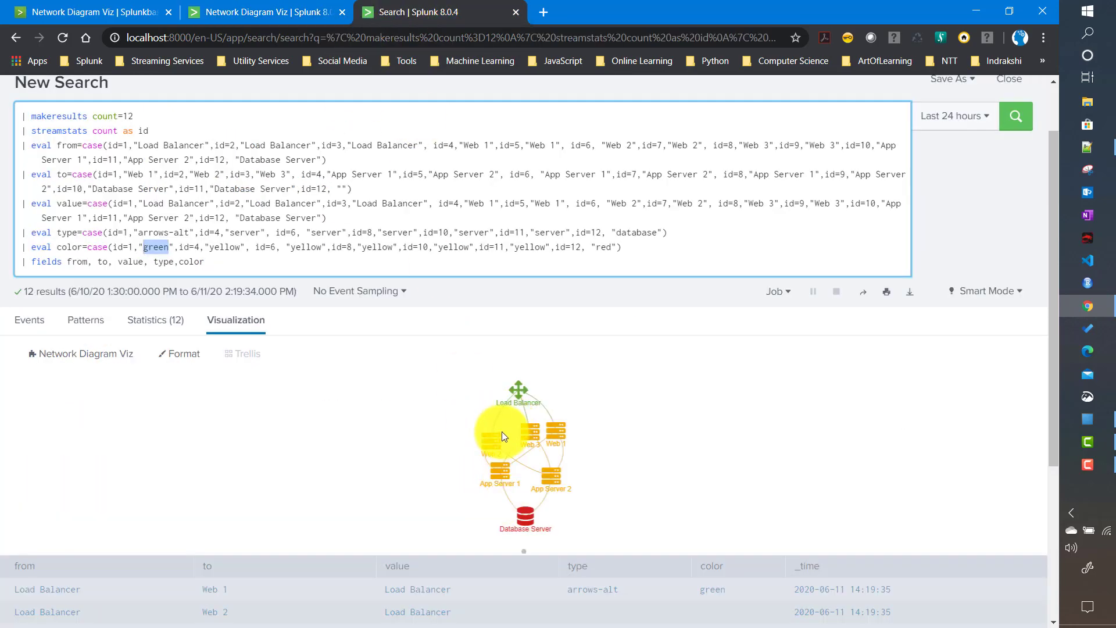
scroll(501, 431, up, 4)
drag(480, 457, 366, 467)
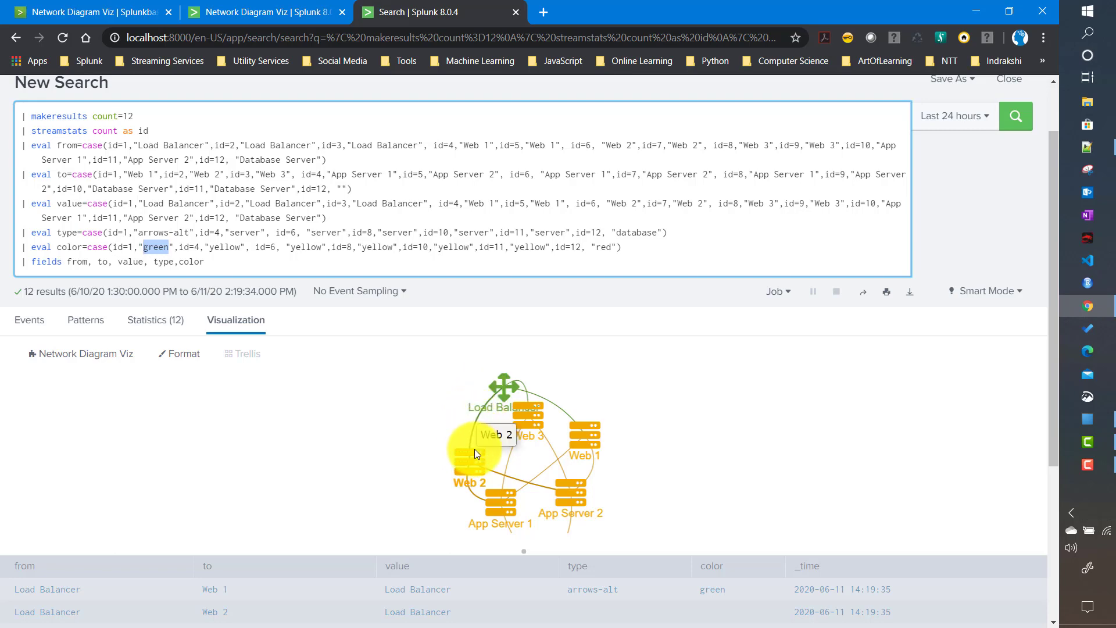
Switch to Notepad++ and copy the eval linktext and eval linkcolor lines from Queries.txt.
click(1094, 155)
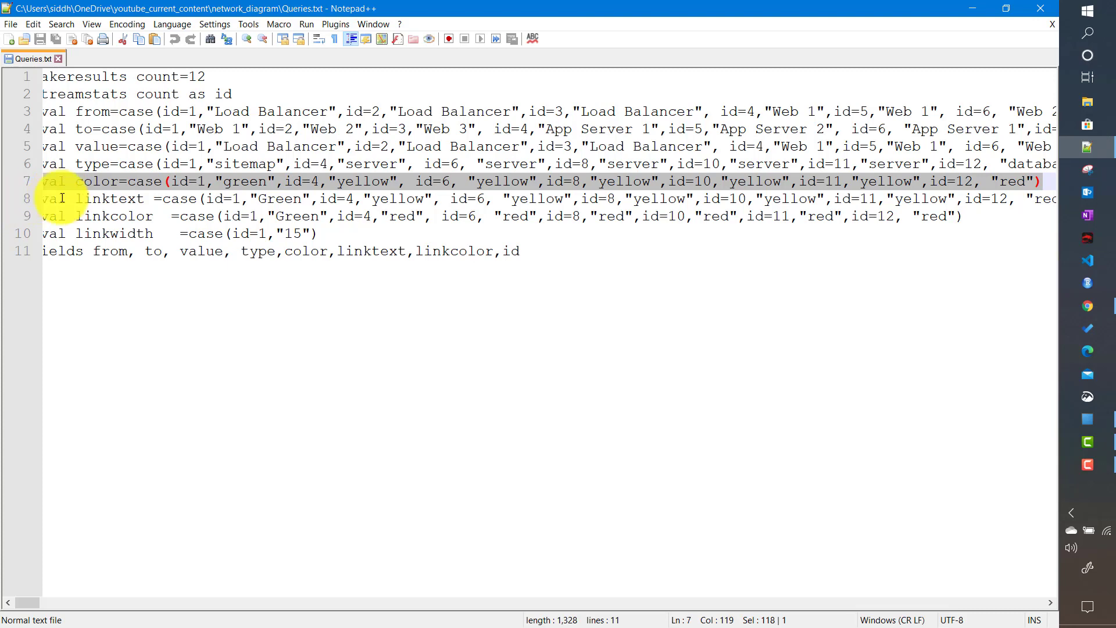
drag(33, 601, 15, 602)
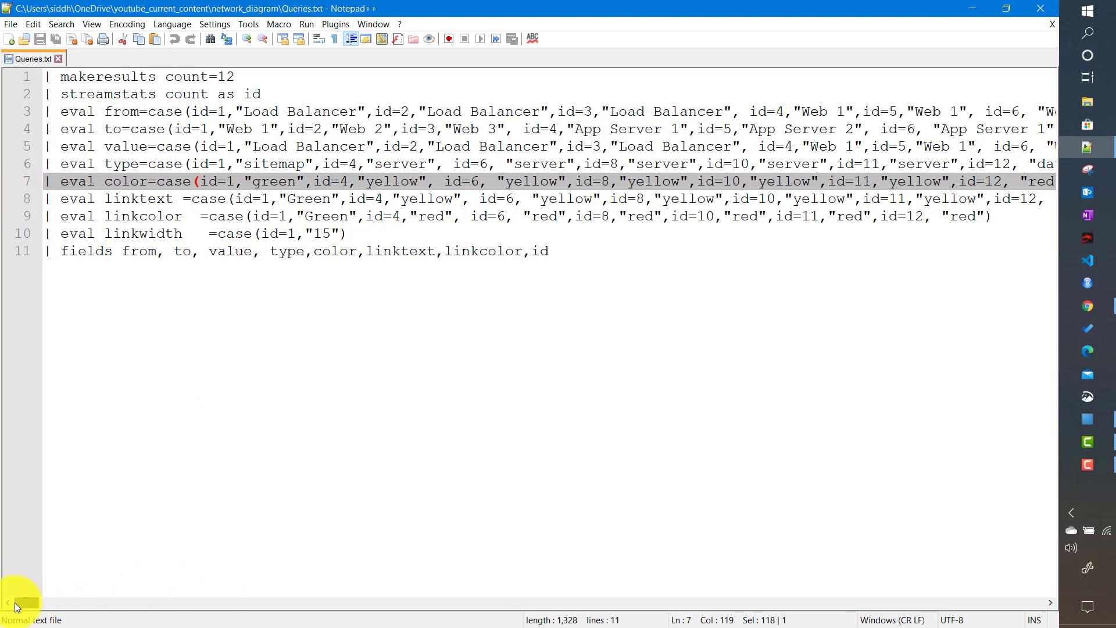
click(46, 198)
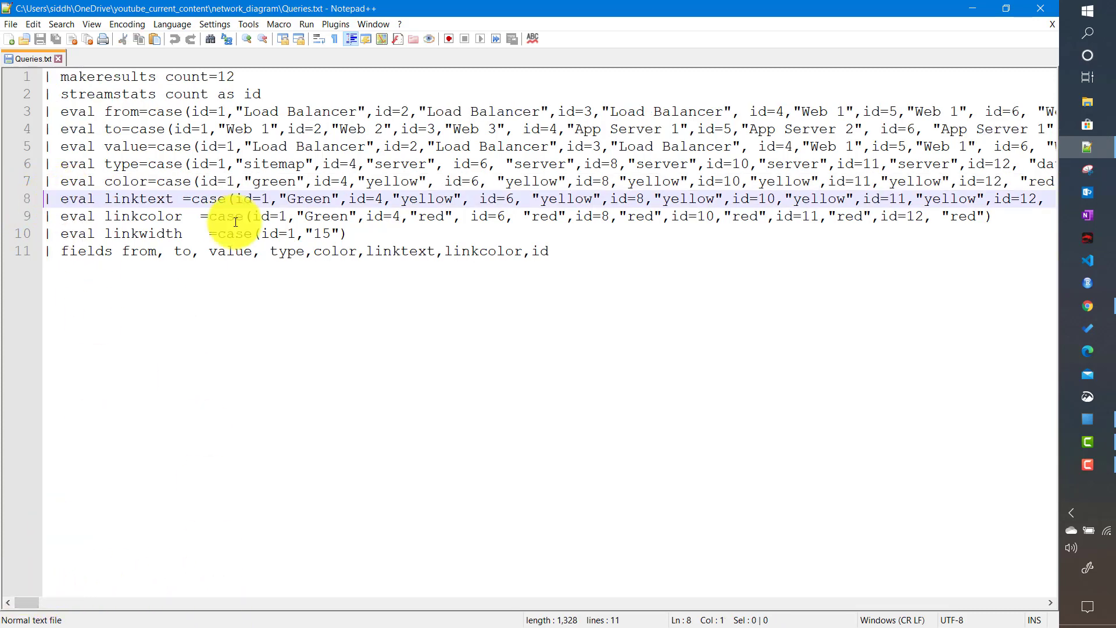
shift+click(1010, 220)
key(ctrl+c)
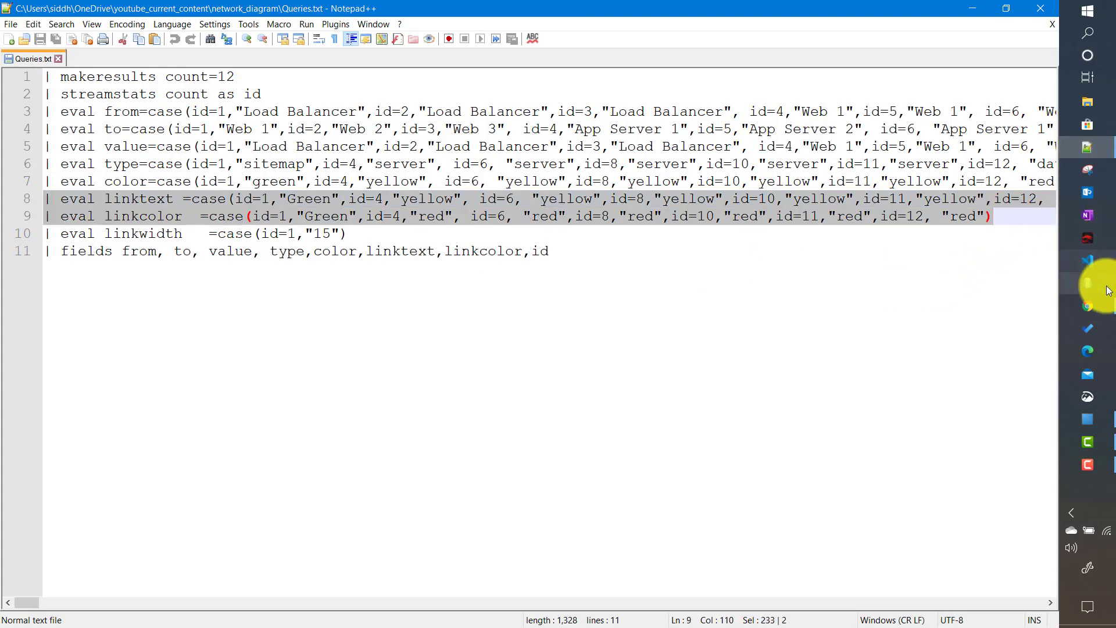
Switch back to Chrome and paste the copied linktext and linkcolor lines below the eval color line of the Splunk search.
click(1099, 307)
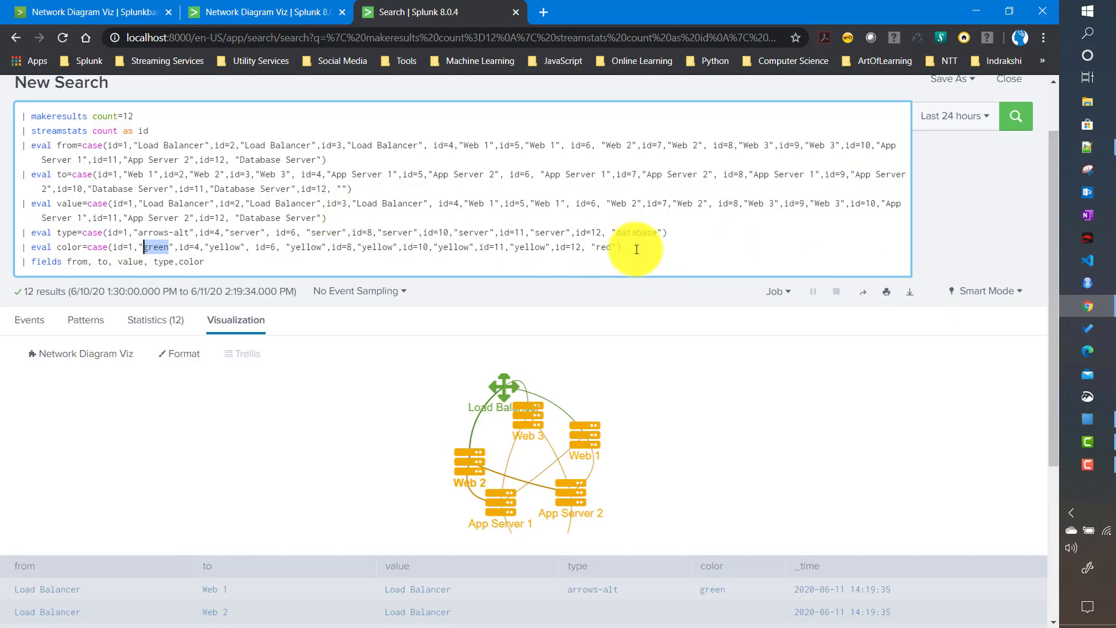
key(Return)
key(ctrl+v)
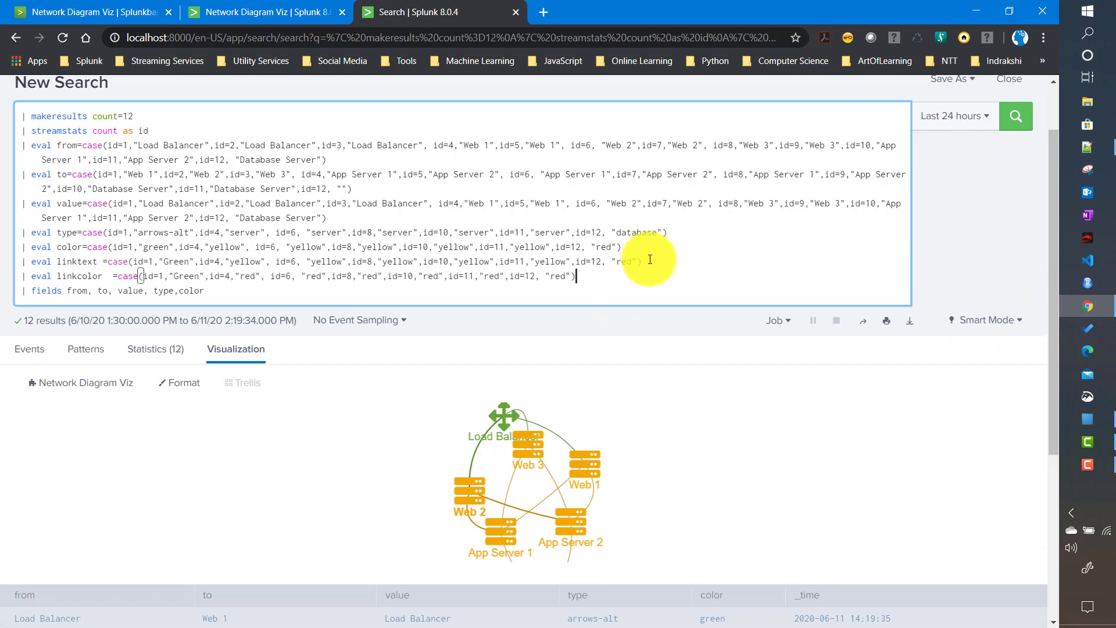
Add linktext and linkcolor to the end of the fields command and rerun the search.
double_click(79, 276)
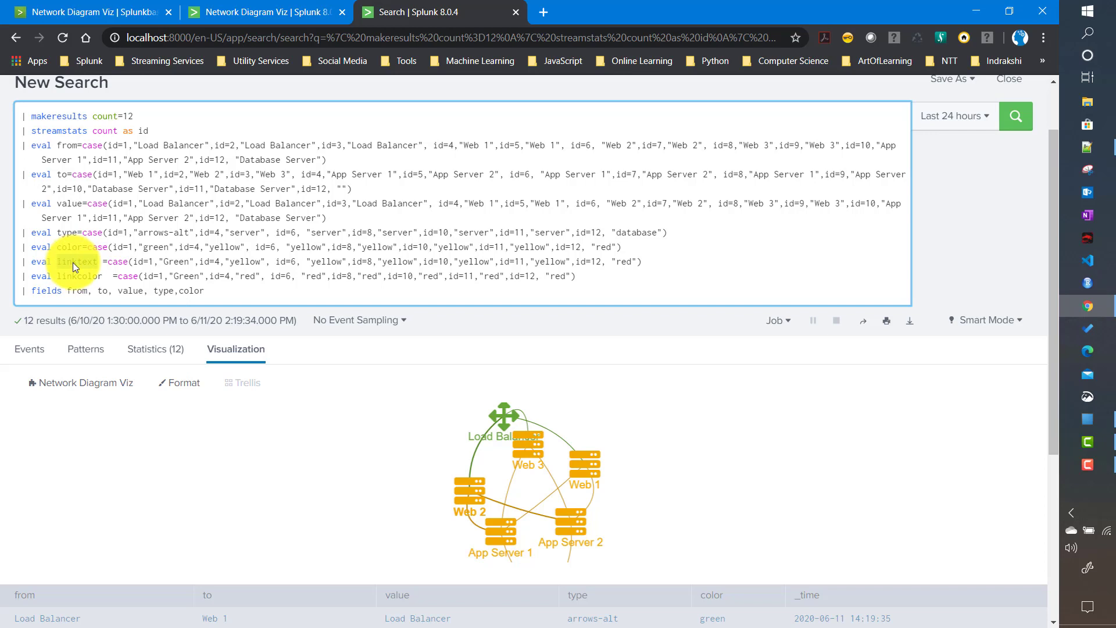
click(224, 291)
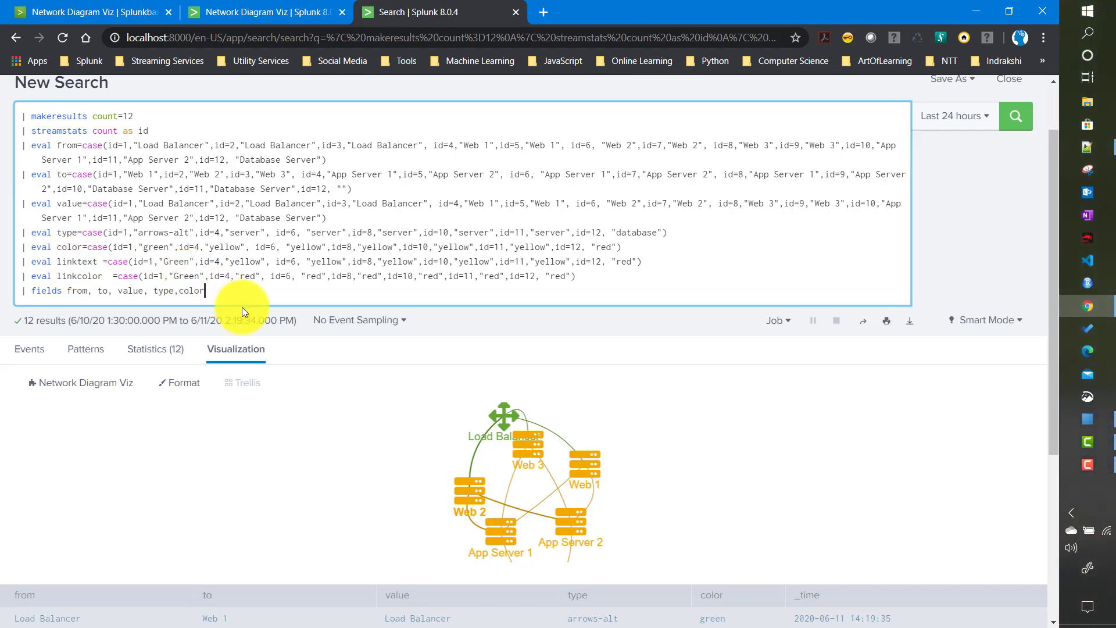
text(,linktext)
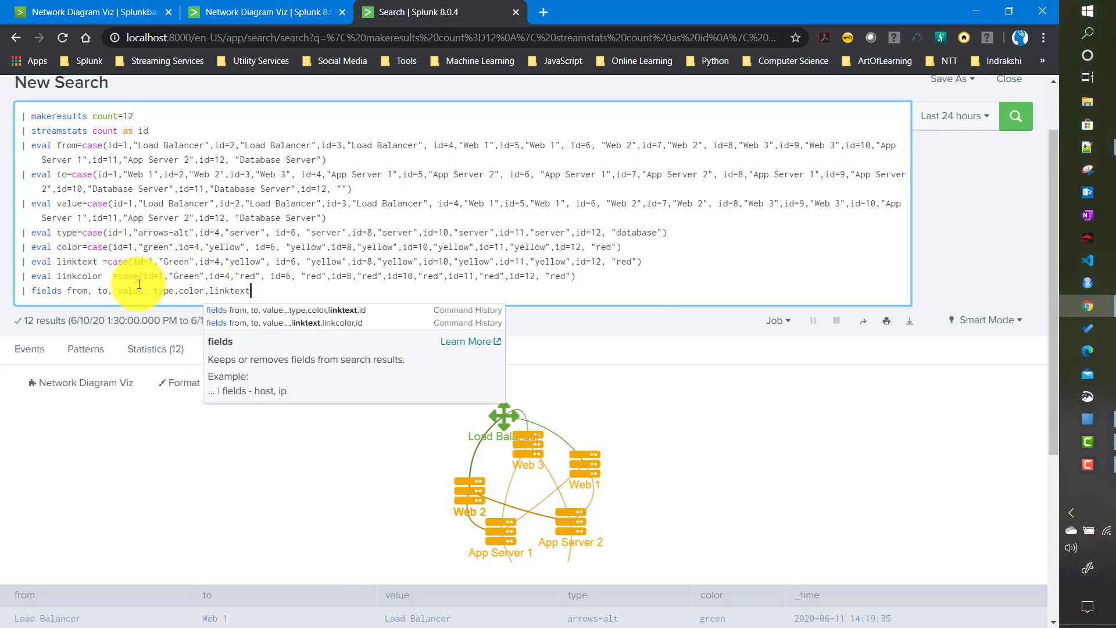
key(Escape)
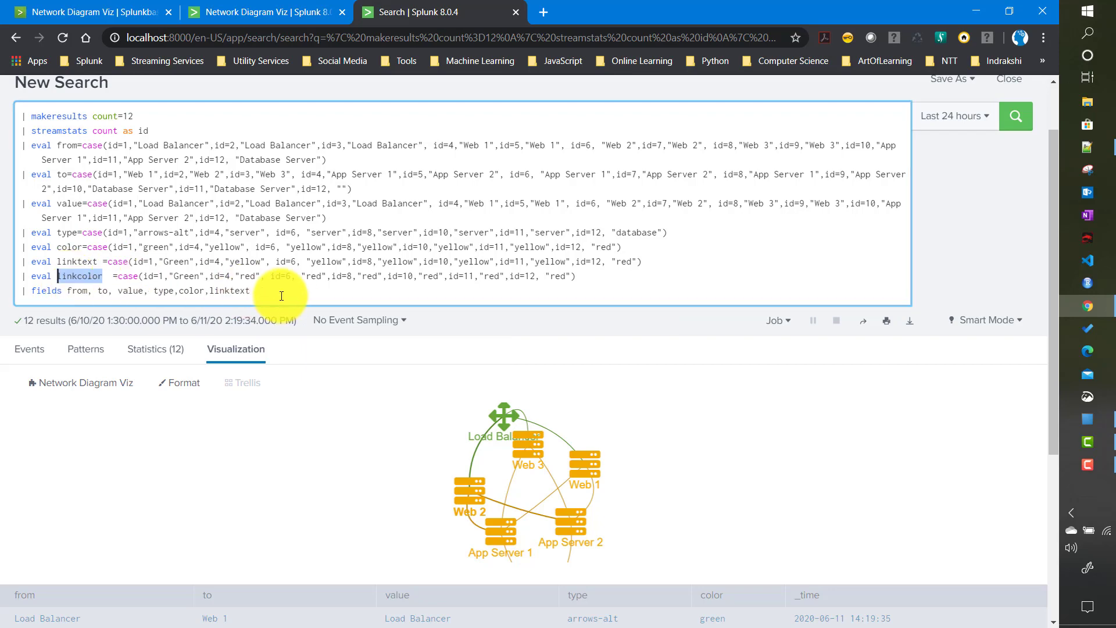
text(,linkcolor)
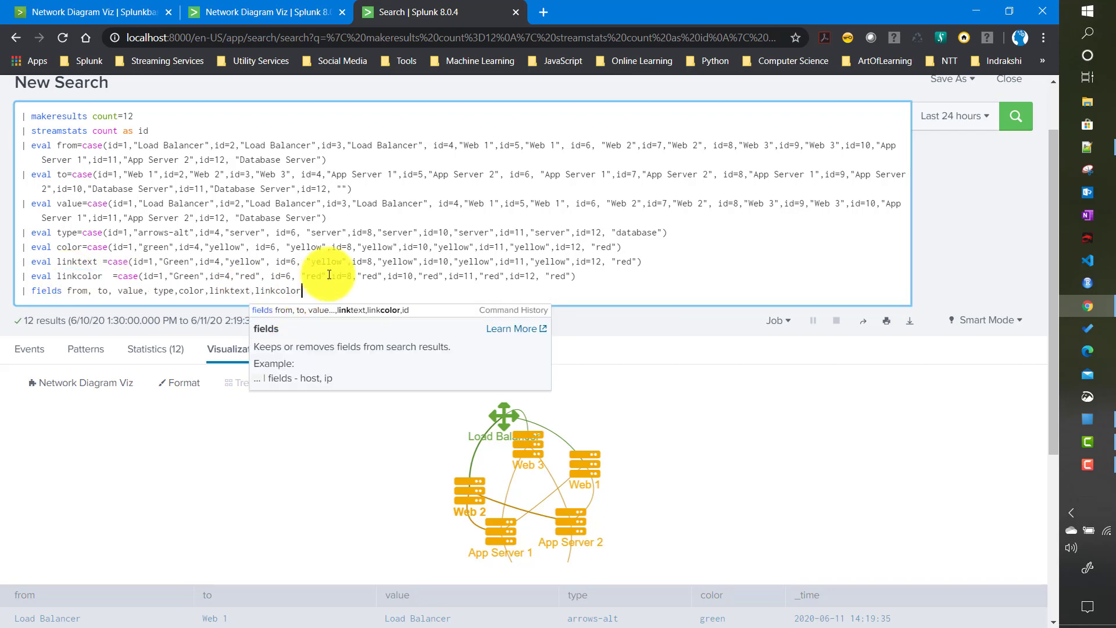
click(1021, 128)
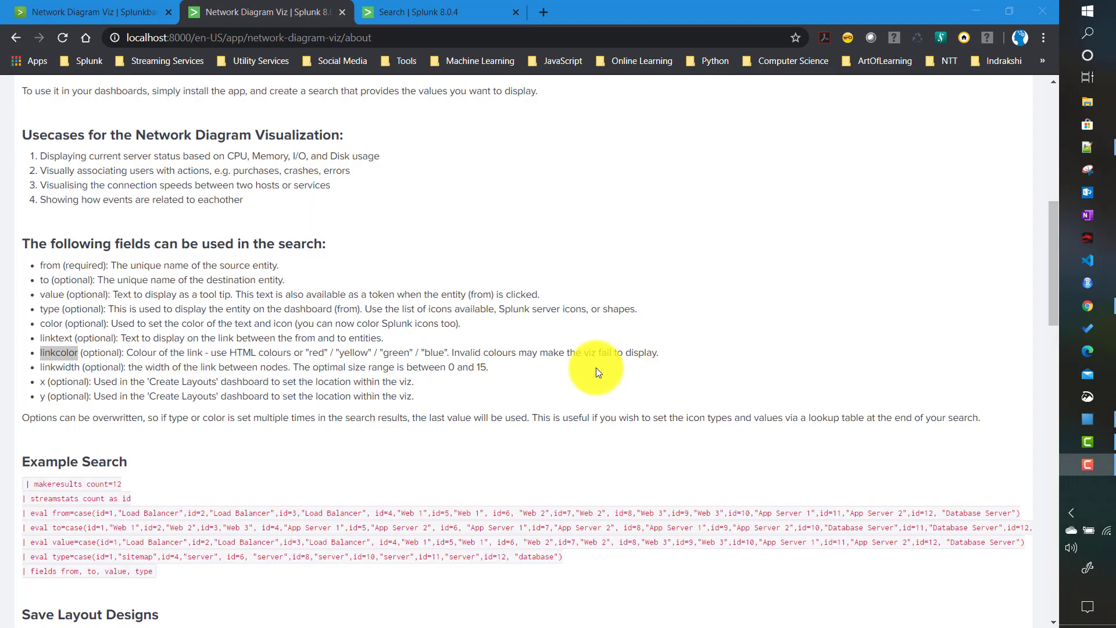
Read the linkwidth, x and y field descriptions and the Create Layouts notes on the Network Diagram Viz about page.
double_click(54, 367)
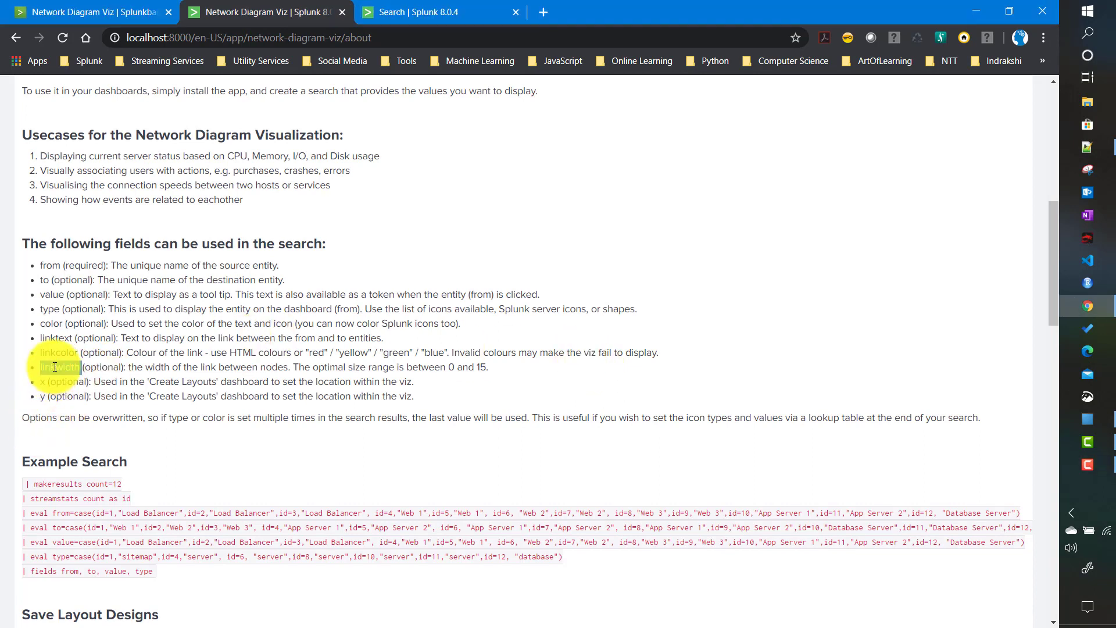
click(44, 384)
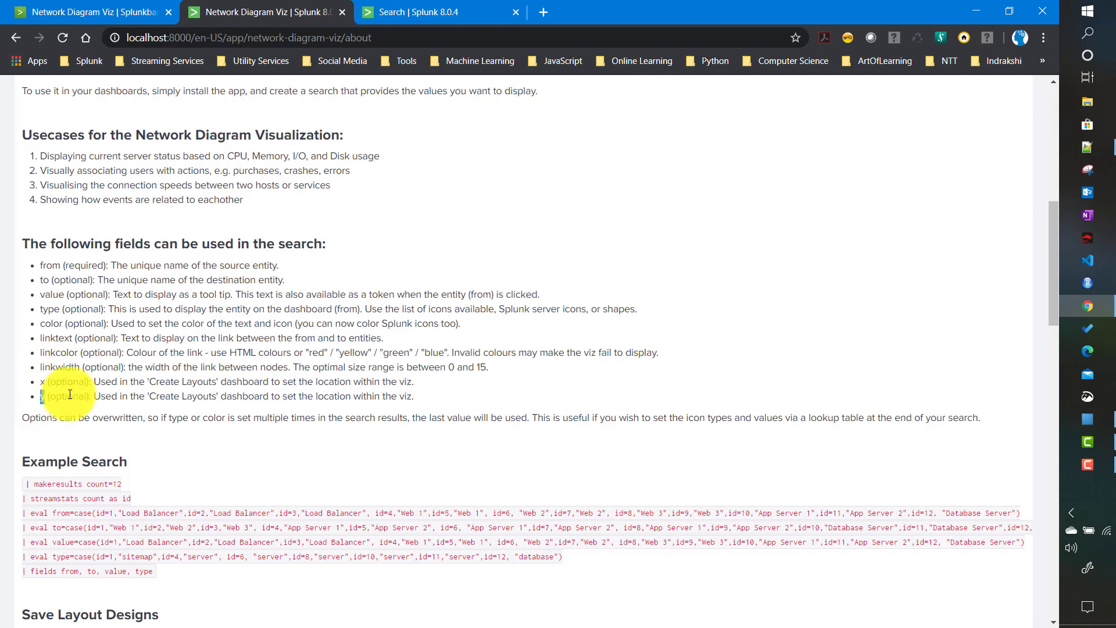
drag(150, 382, 216, 382)
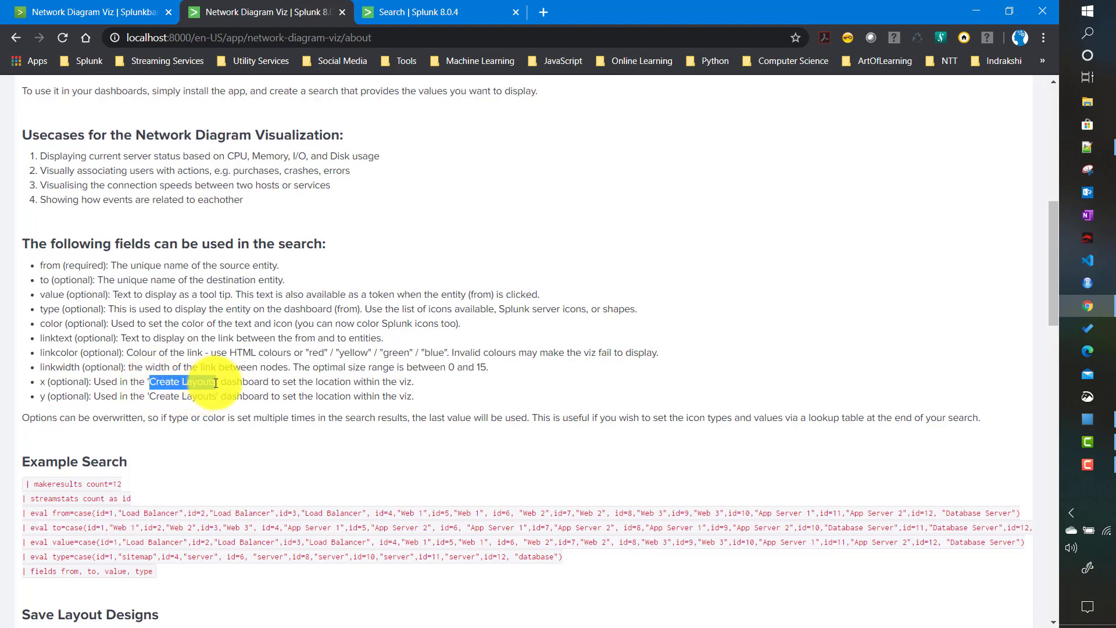
scroll(274, 440, down, 8)
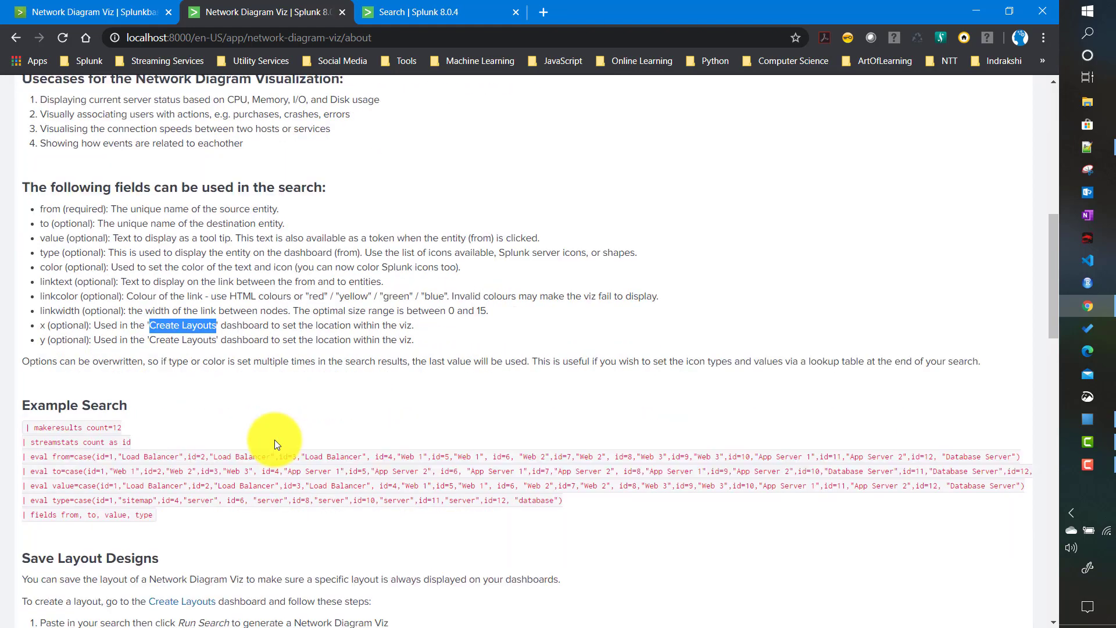
scroll(275, 443, up, 3)
scroll(274, 439, up, 5)
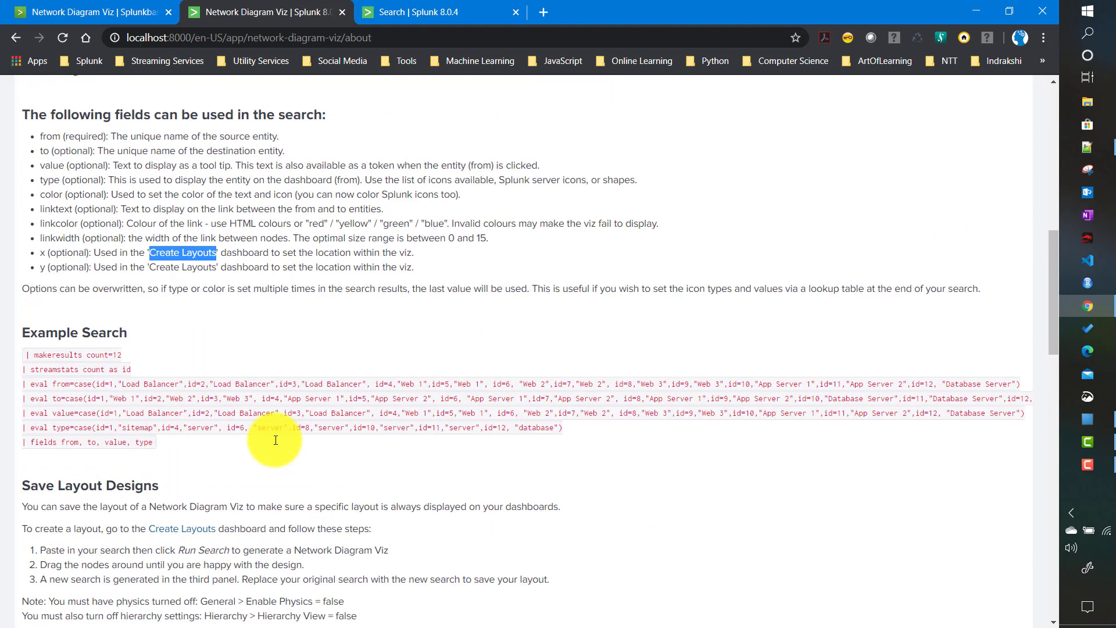
Return to the search, open the visualization's format settings and pull the Load Balancer node away with physics enabled.
click(386, 21)
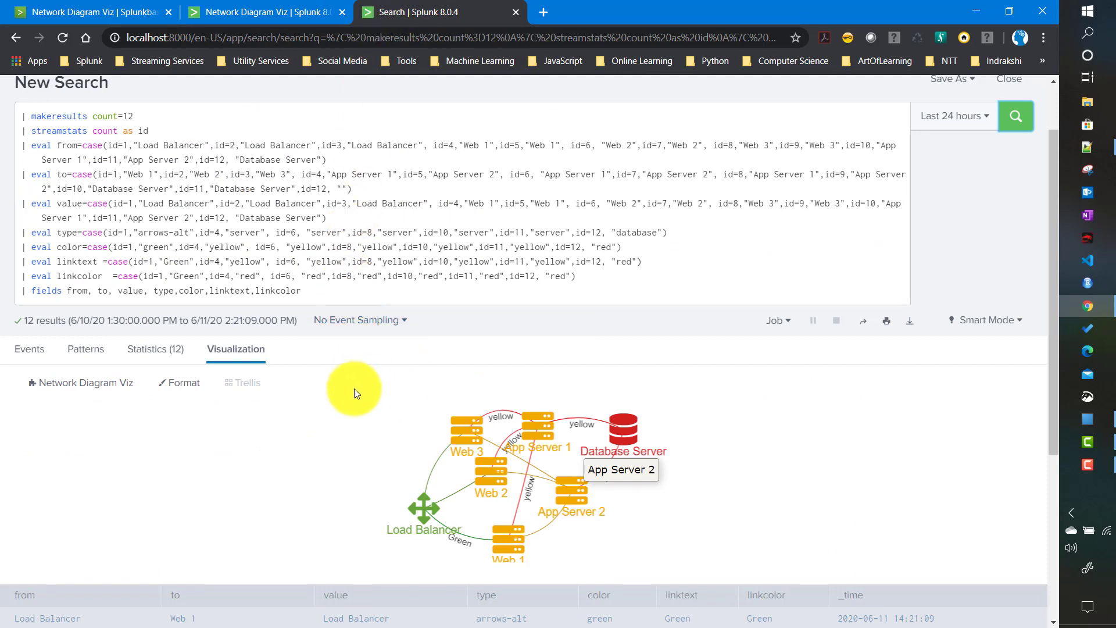
click(177, 394)
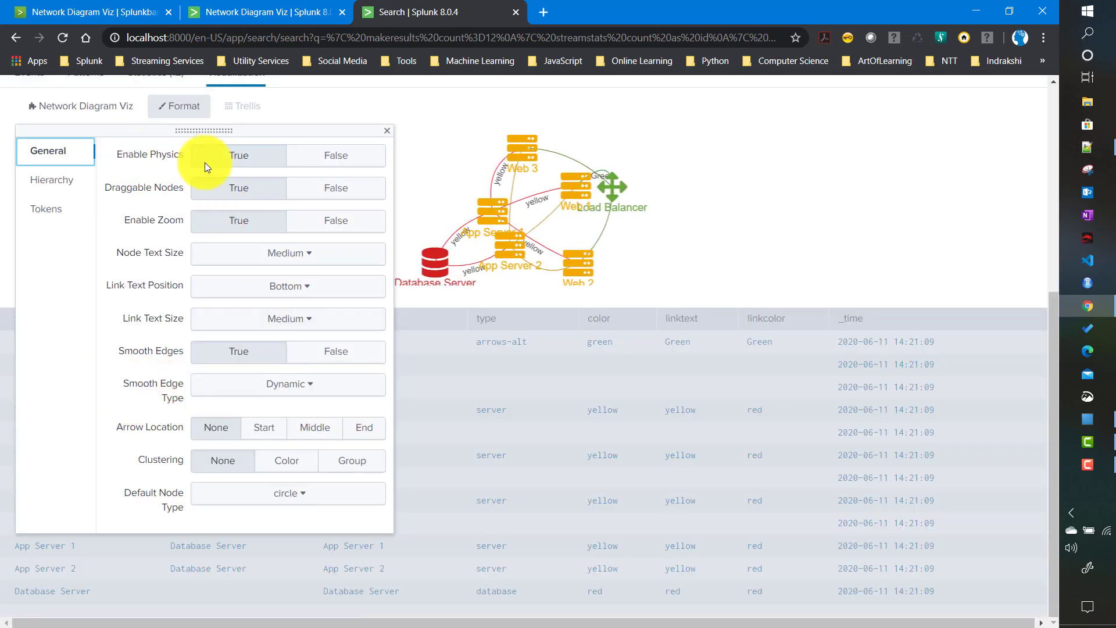
drag(611, 182, 810, 195)
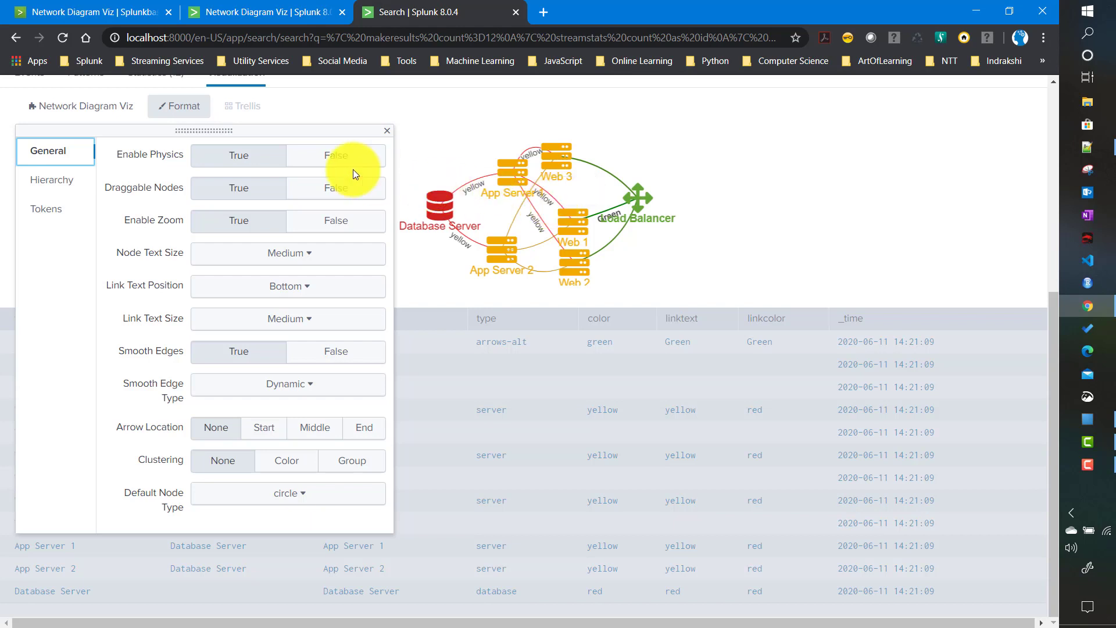
Set Enable Physics to False and reposition the Web 2, Web 3, Load Balancer and App Server 1 nodes.
click(341, 158)
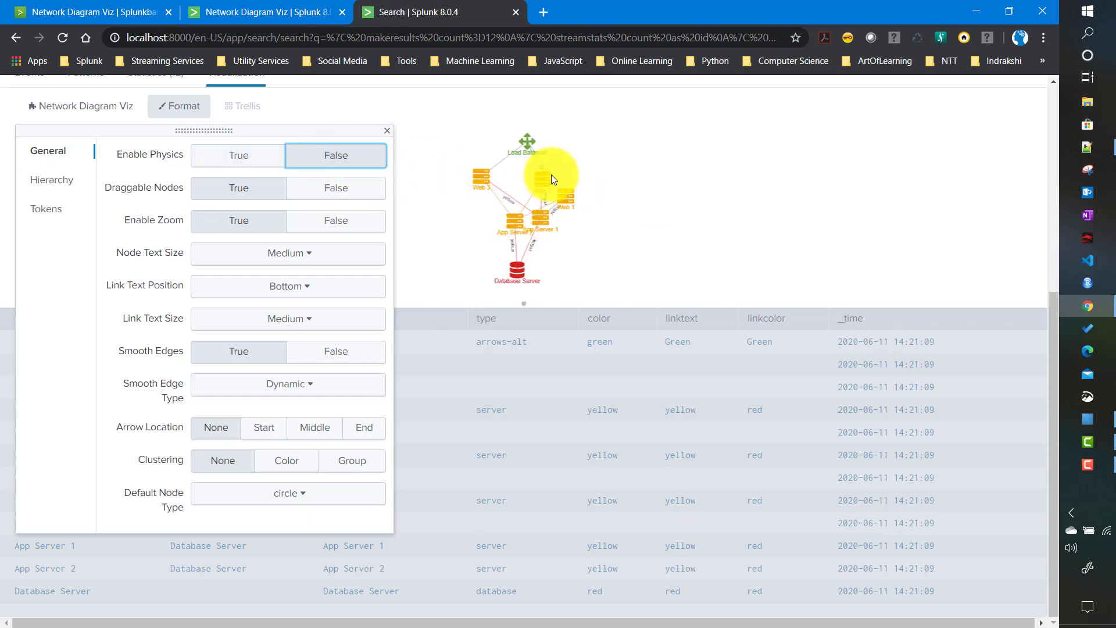
drag(551, 174, 633, 196)
drag(480, 185, 441, 200)
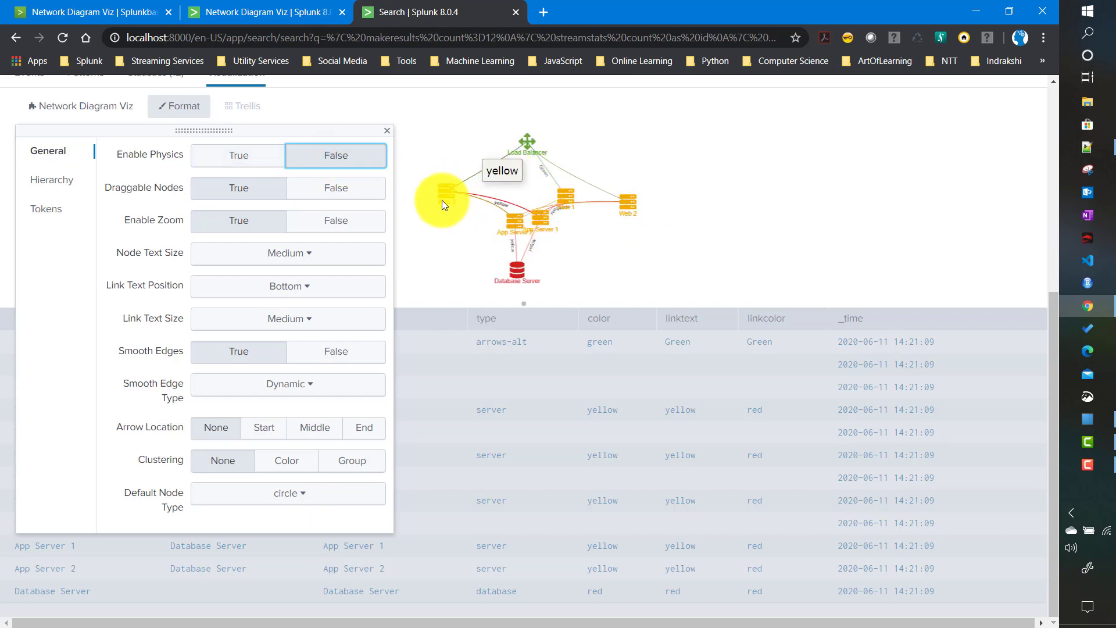
mouse_move(529, 150)
mouse_down()
mouse_move(540, 177)
mouse_move(543, 142)
mouse_up()
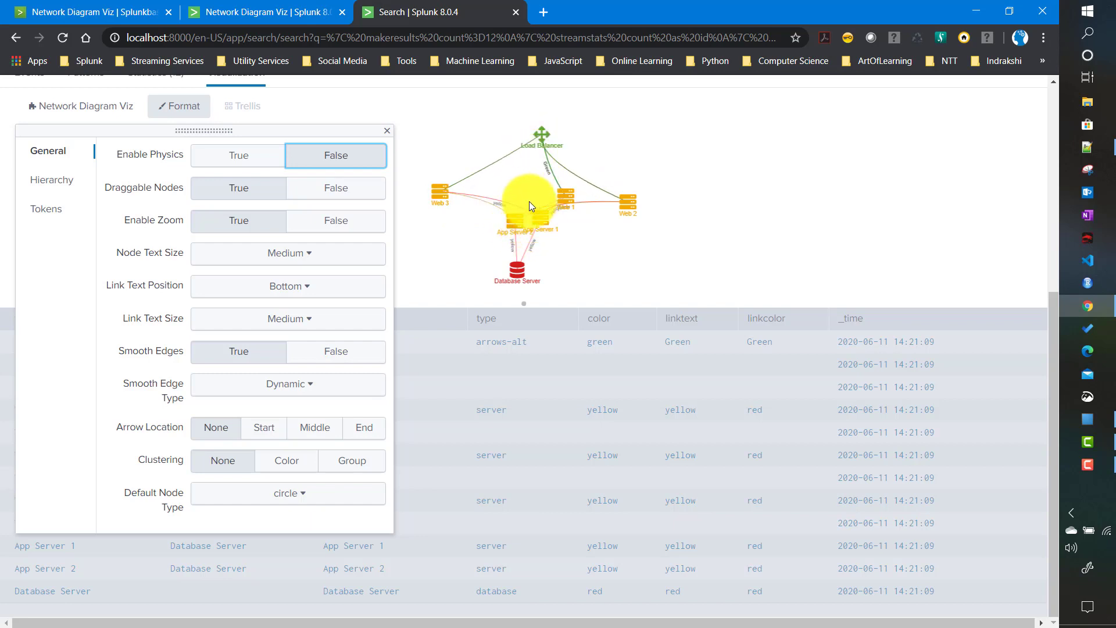
drag(530, 201, 518, 176)
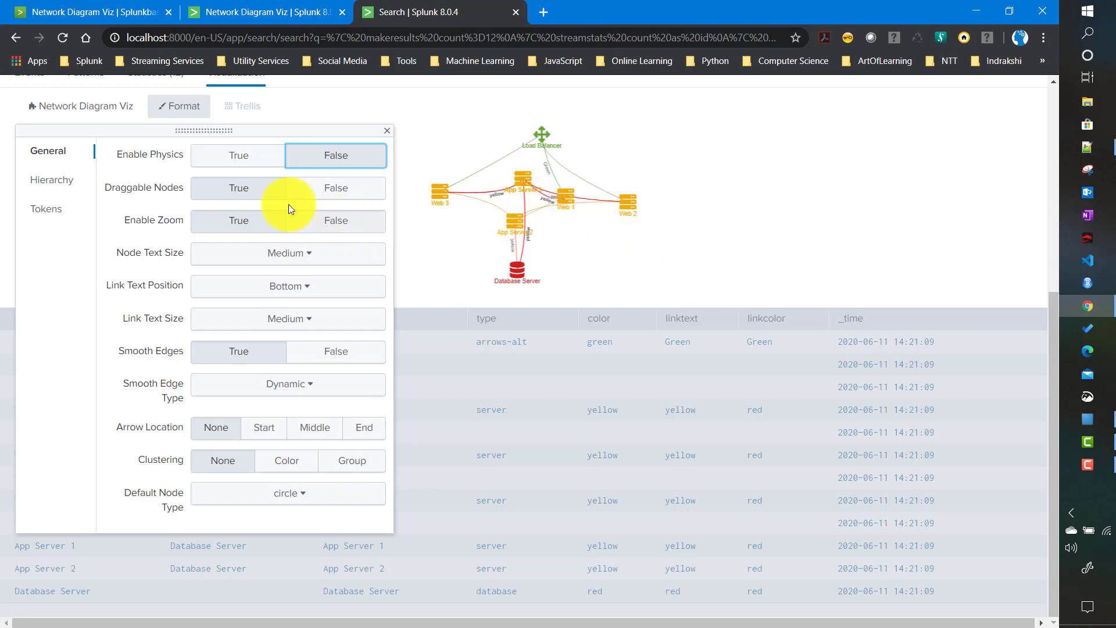
Set Enable Physics back to True, and try Draggable Nodes as False before restoring it to True.
click(238, 167)
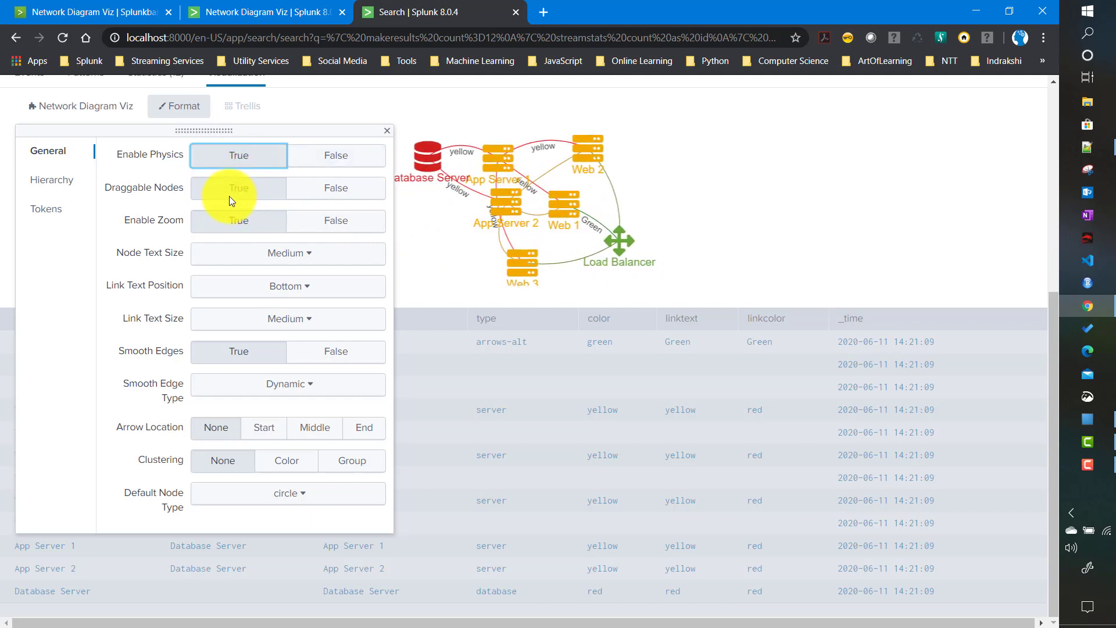
drag(633, 246, 745, 195)
click(329, 195)
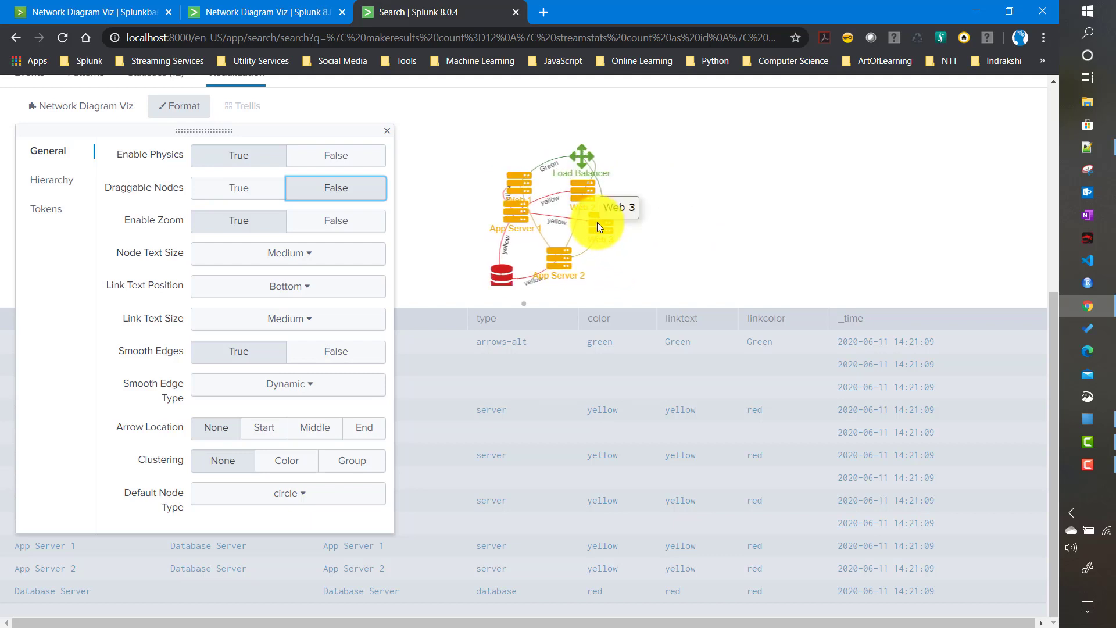
click(254, 187)
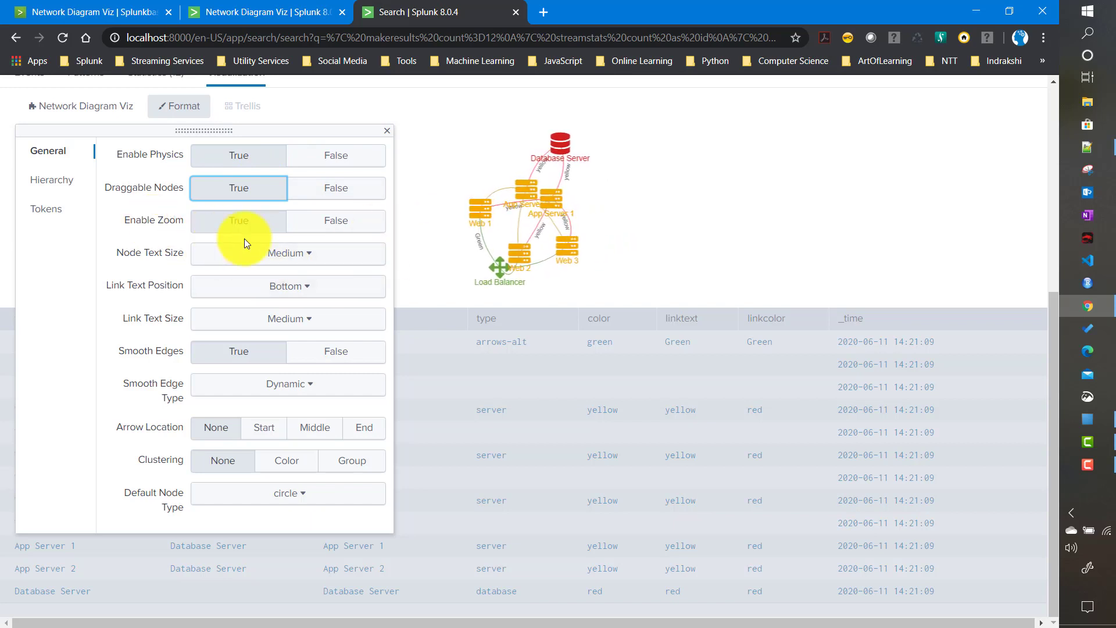
Test the Enable Zoom behavior by zooming in and out of the network diagram.
scroll(576, 228, up, 2)
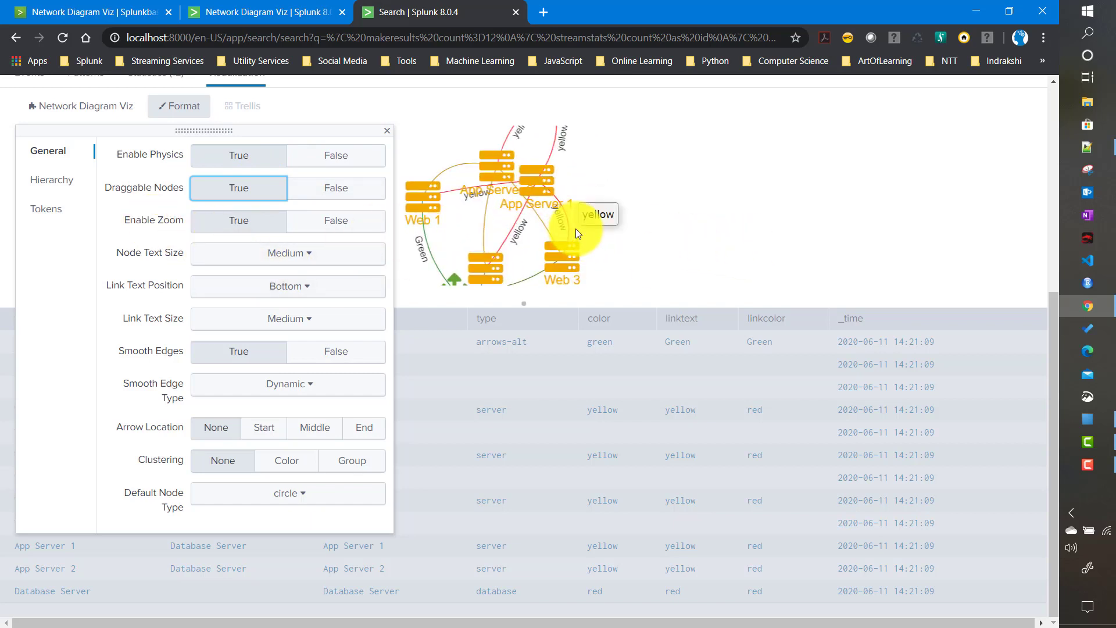
scroll(575, 229, up, 3)
scroll(572, 228, down, 3)
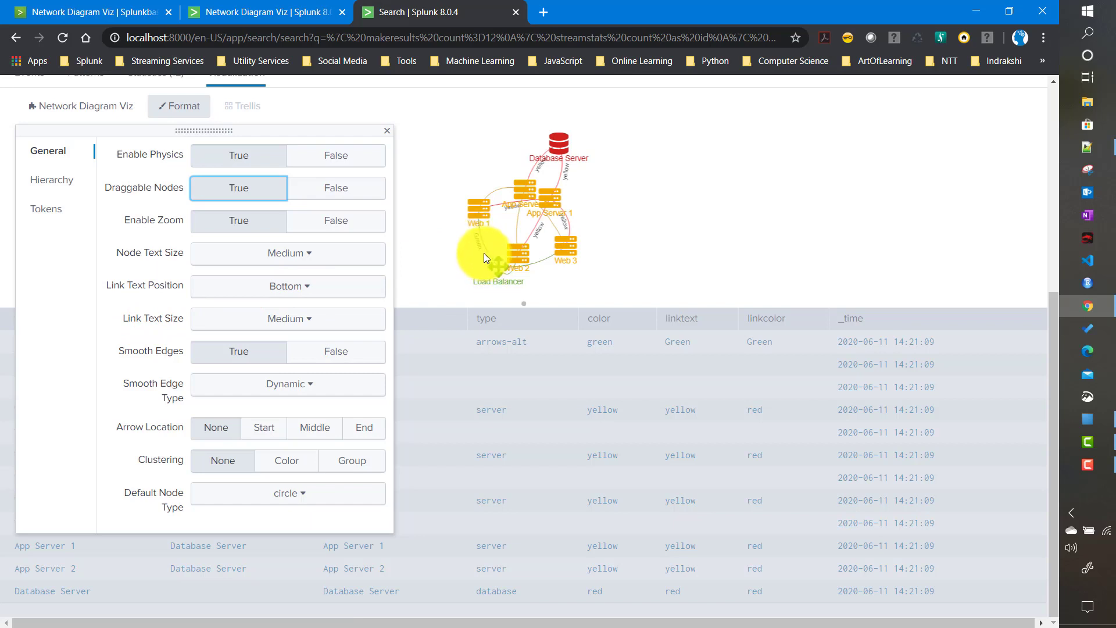
Set Link Text Position to Middle and inspect the link labels in the network diagram.
click(314, 287)
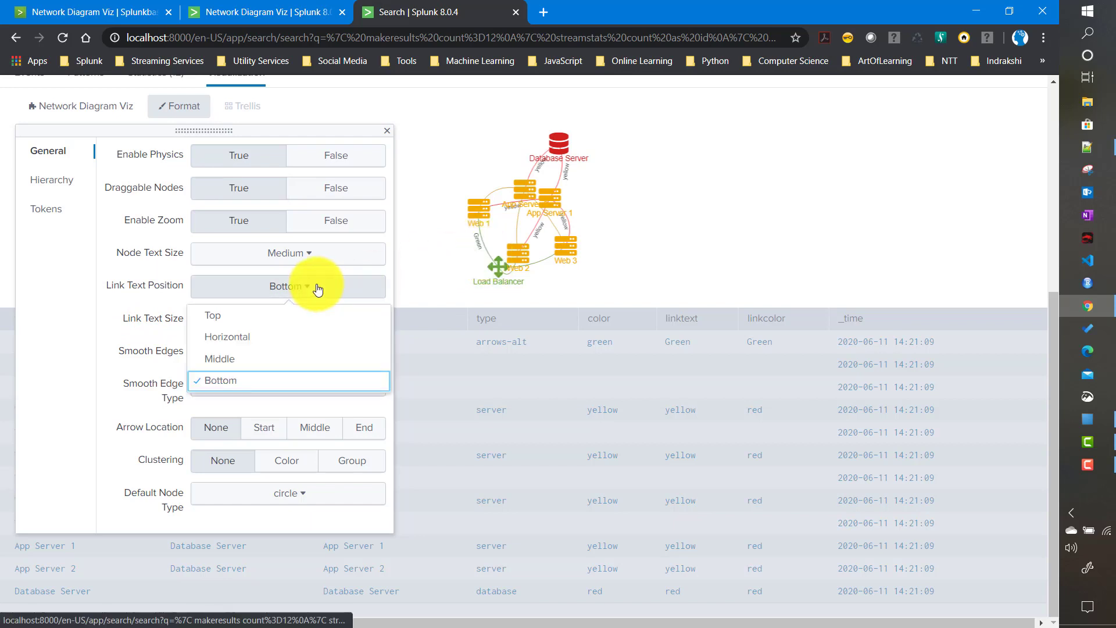
click(225, 360)
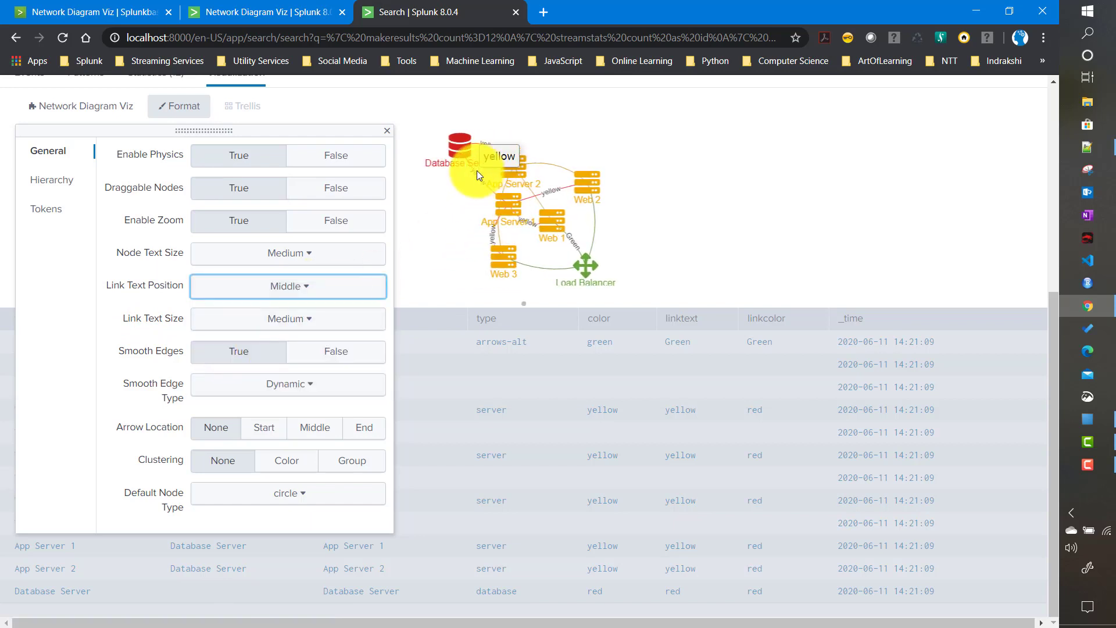
scroll(521, 215, up, 4)
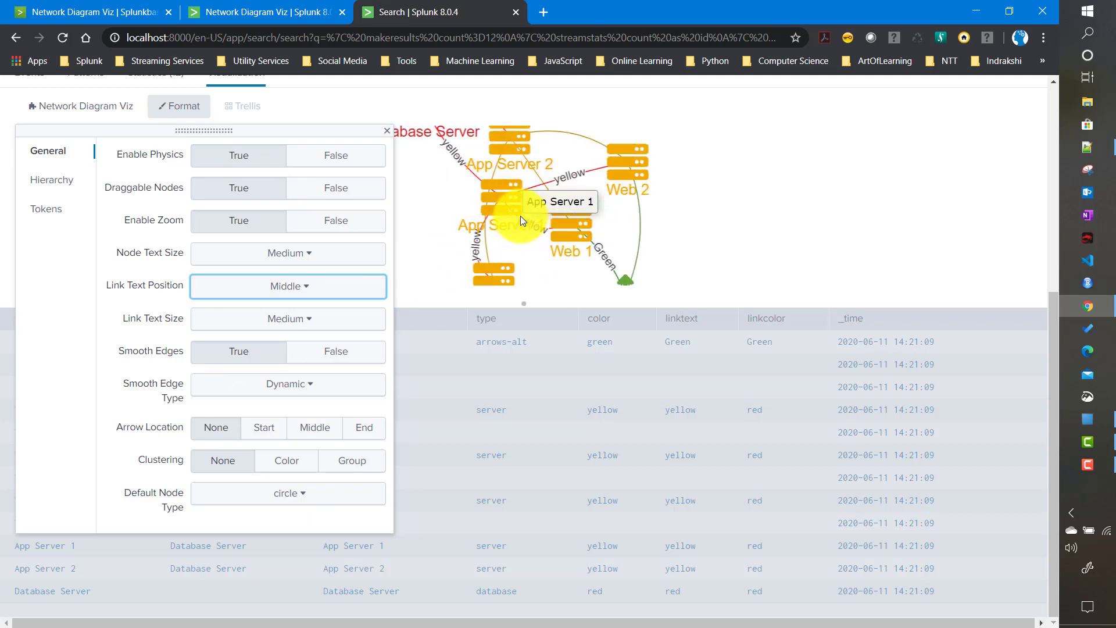
scroll(452, 269, down, 2)
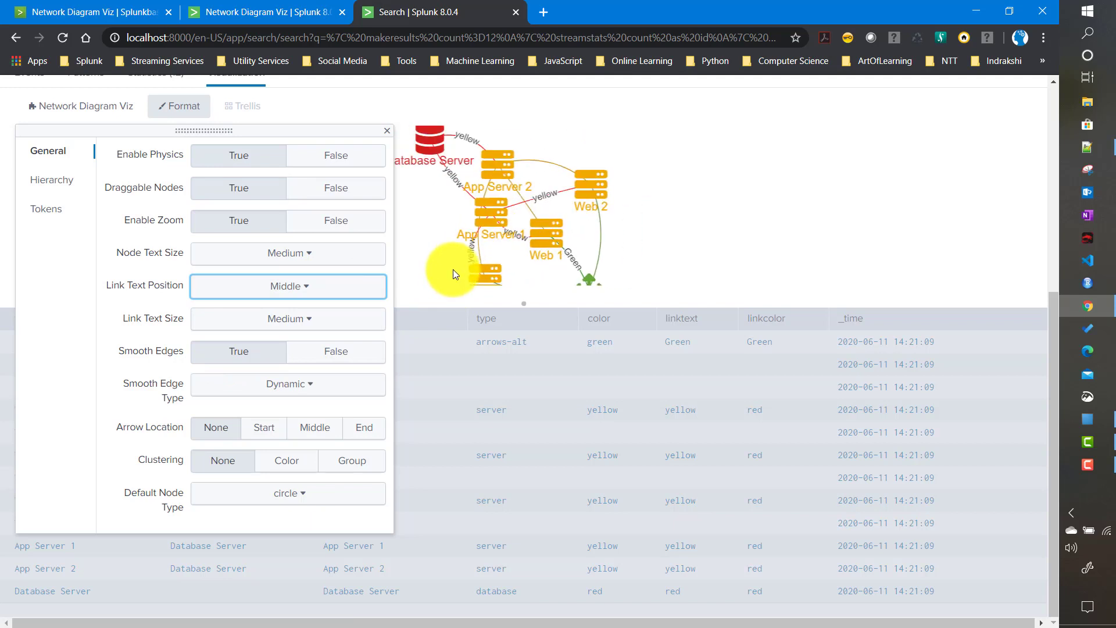
click(305, 288)
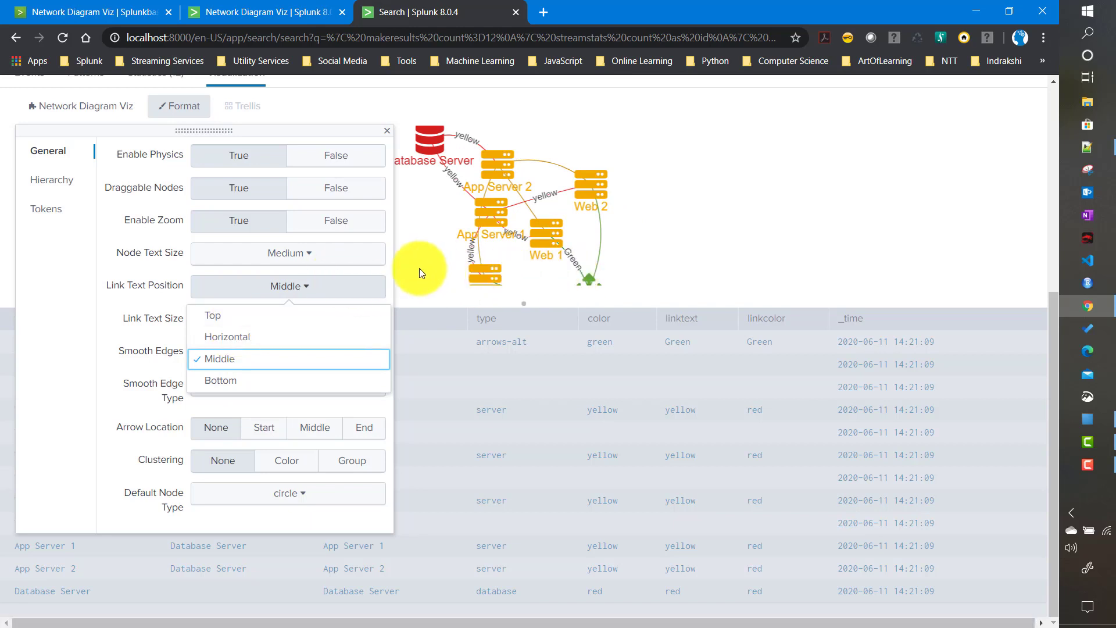
click(104, 329)
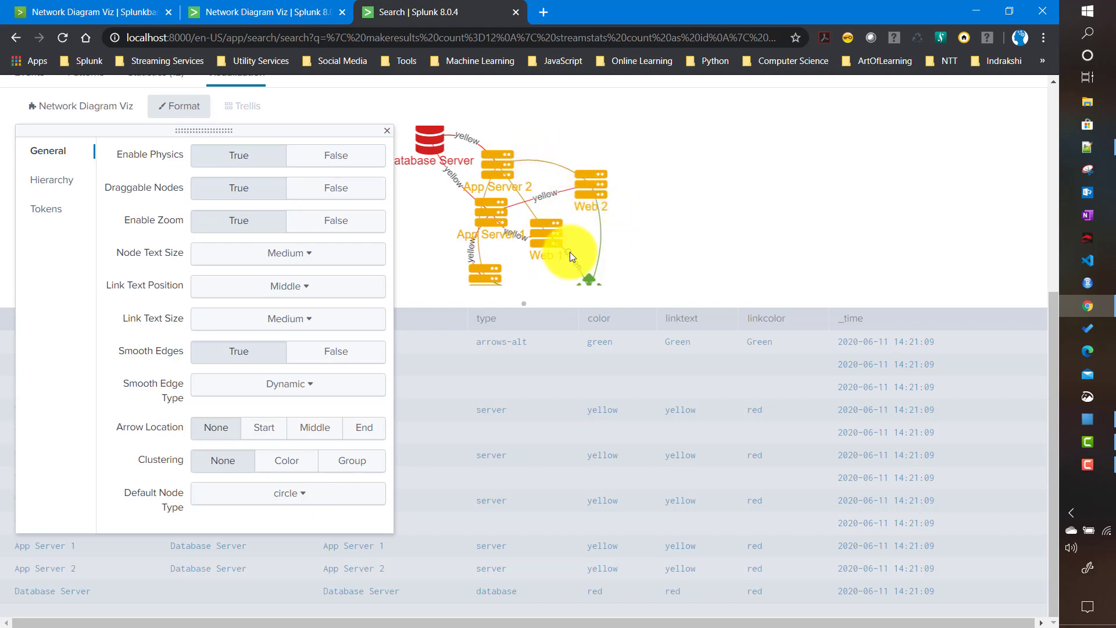
Try Smooth Edges as False in the network diagram before restoring it to True.
scroll(576, 251, down, 1)
click(337, 363)
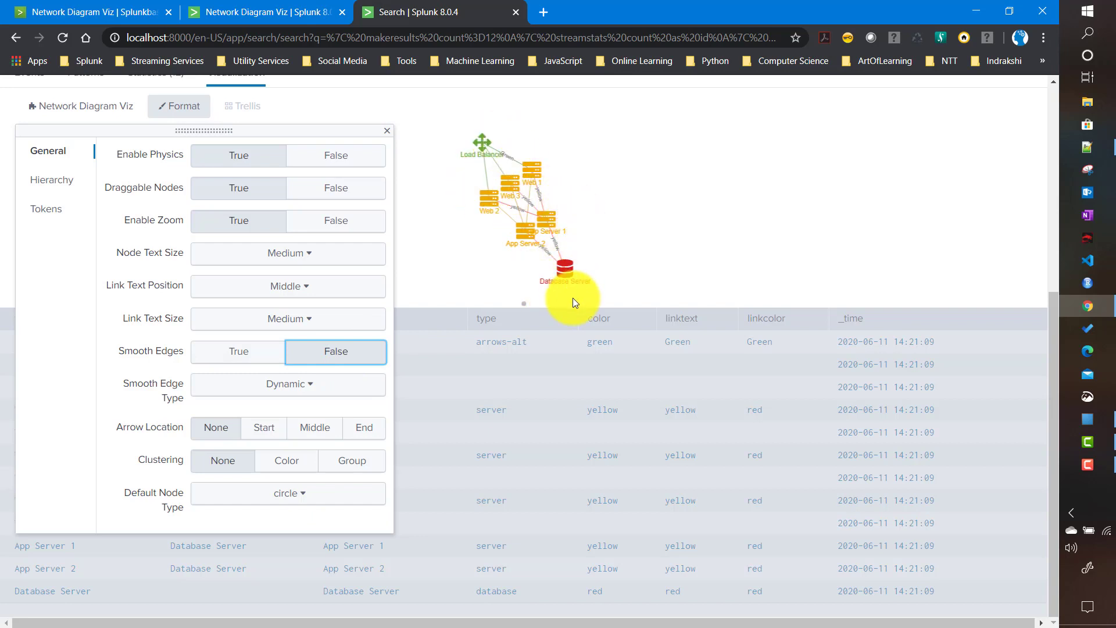
click(242, 365)
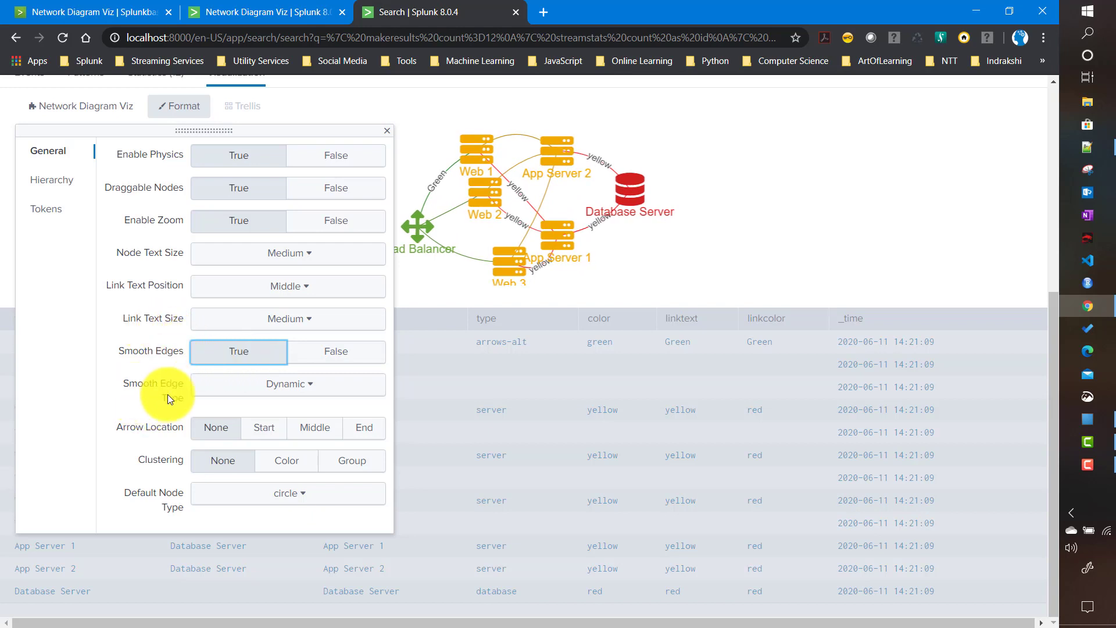
Review the available Smooth Edge Type options while keeping Dynamic selected.
click(293, 393)
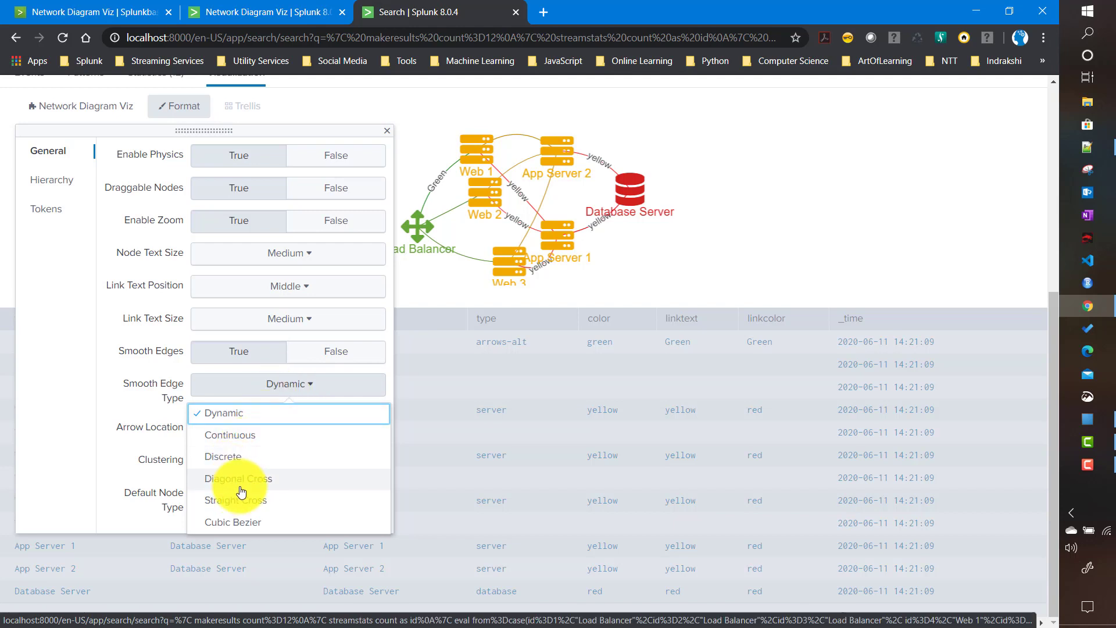
click(424, 225)
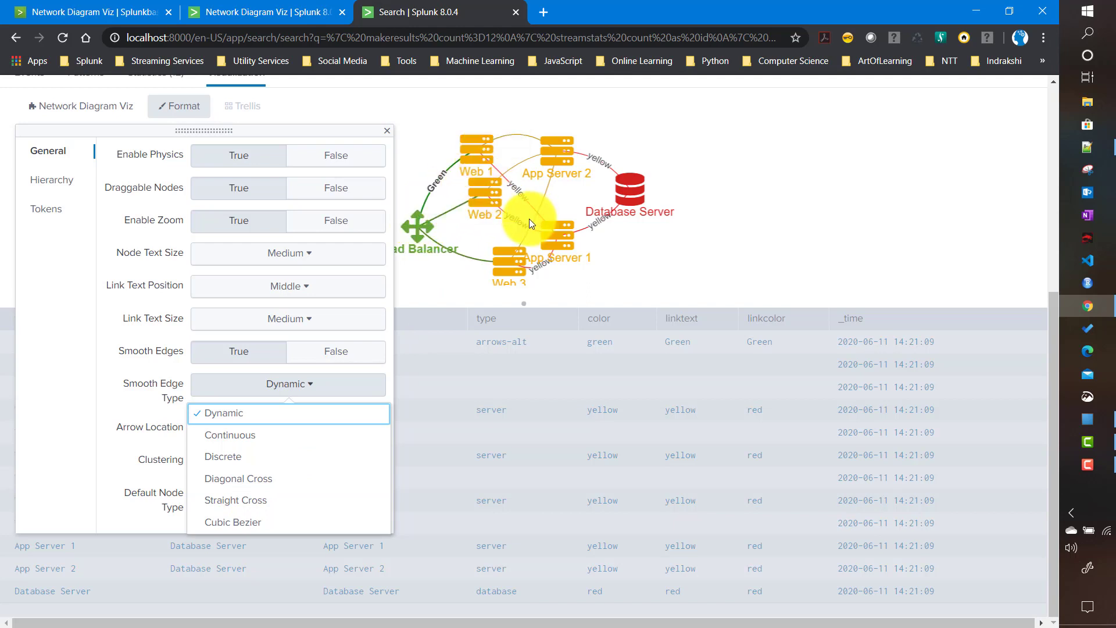
click(130, 394)
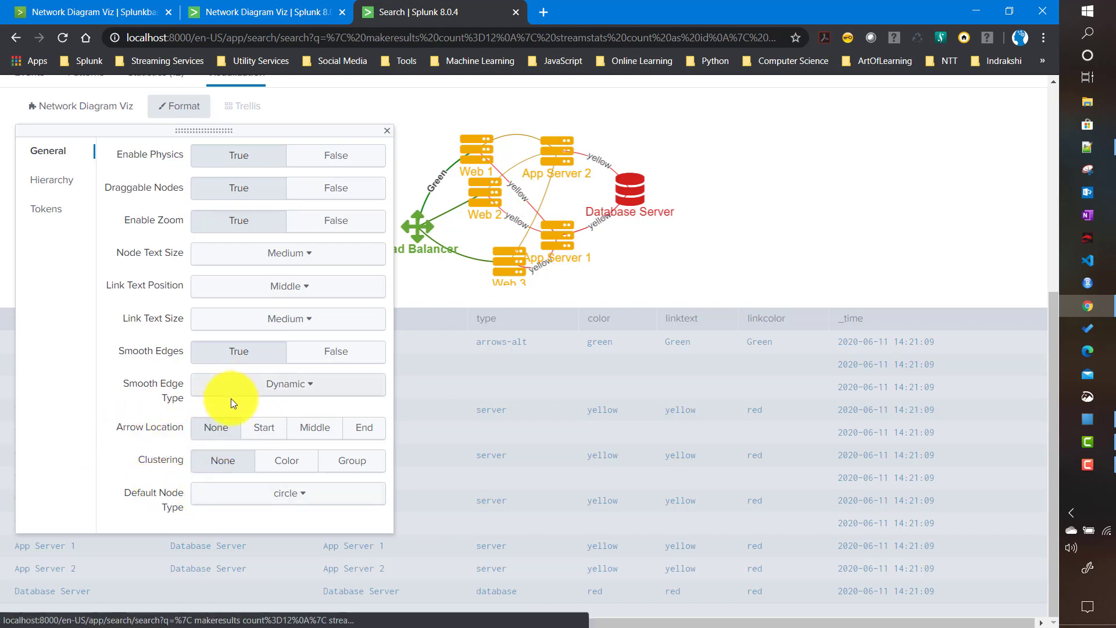
Set Arrow Location to Middle, and try Clustering by Color before restoring it to None.
click(311, 435)
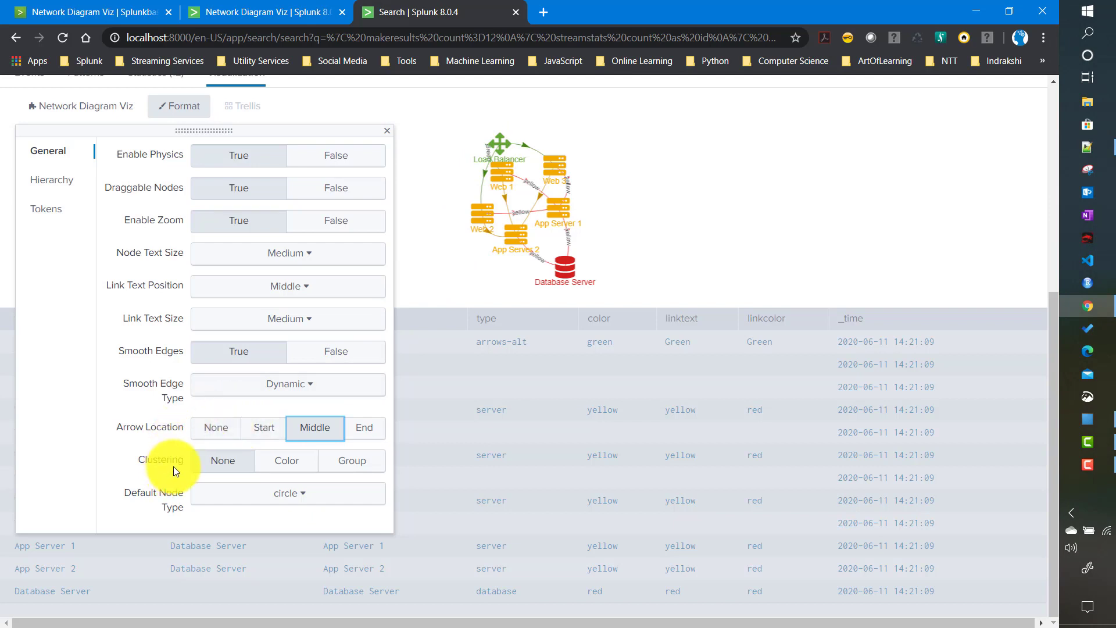
click(292, 465)
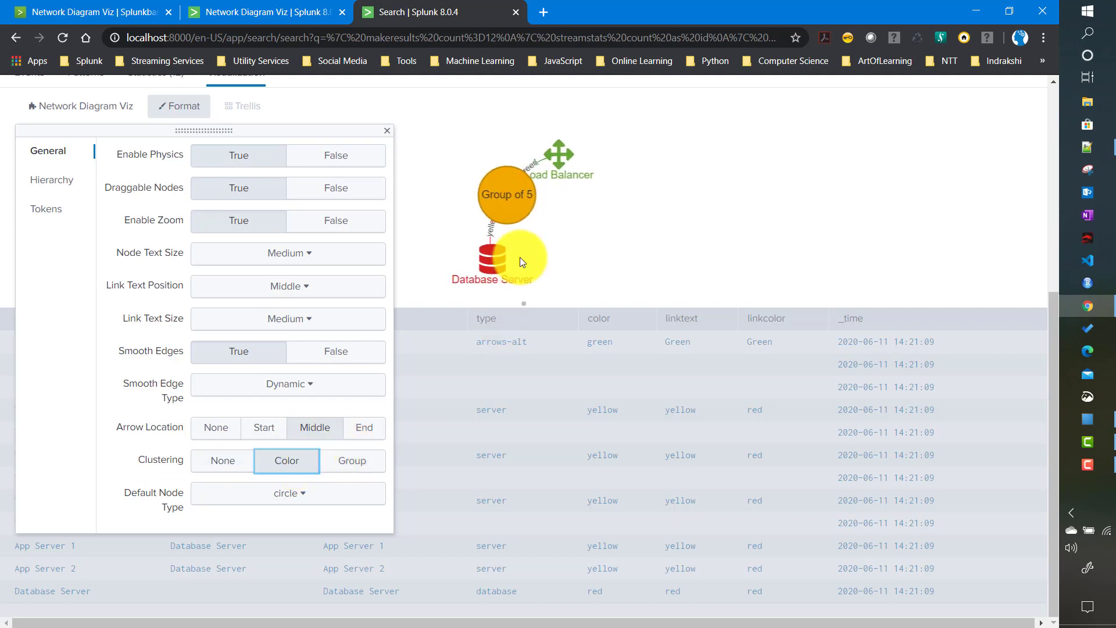
mouse_move(498, 211)
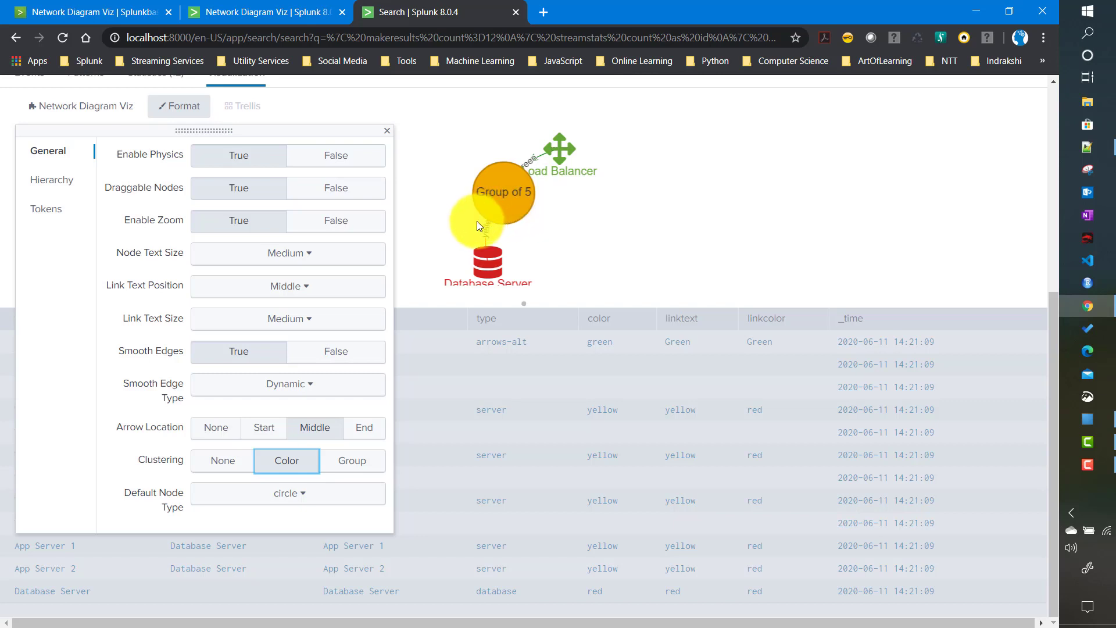
click(232, 463)
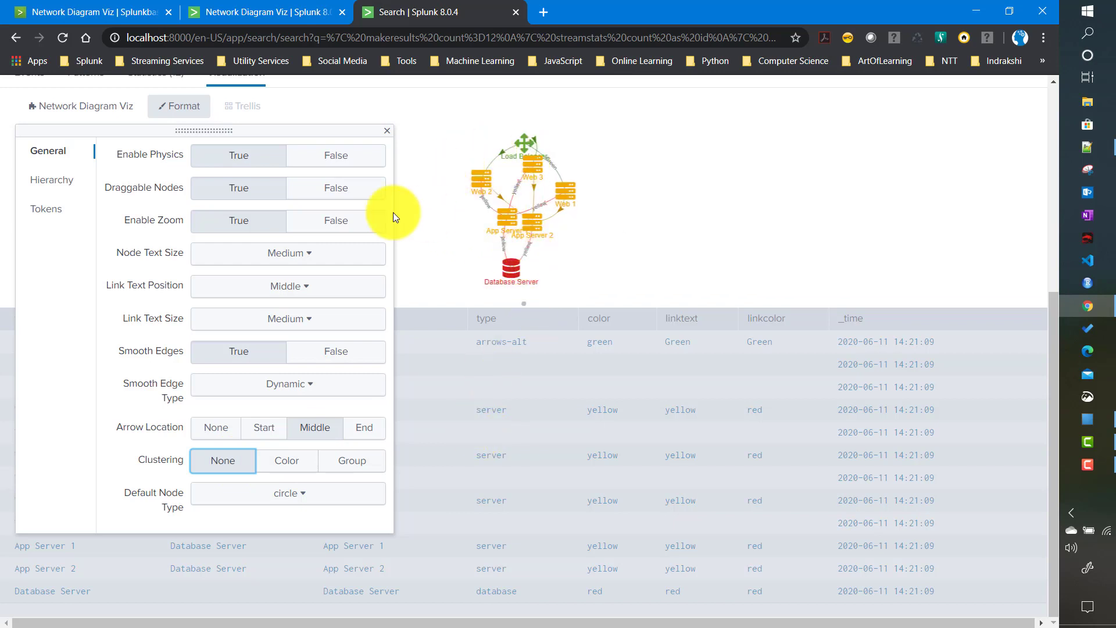
Browse the Default Node Type options while keeping circle selected.
click(303, 497)
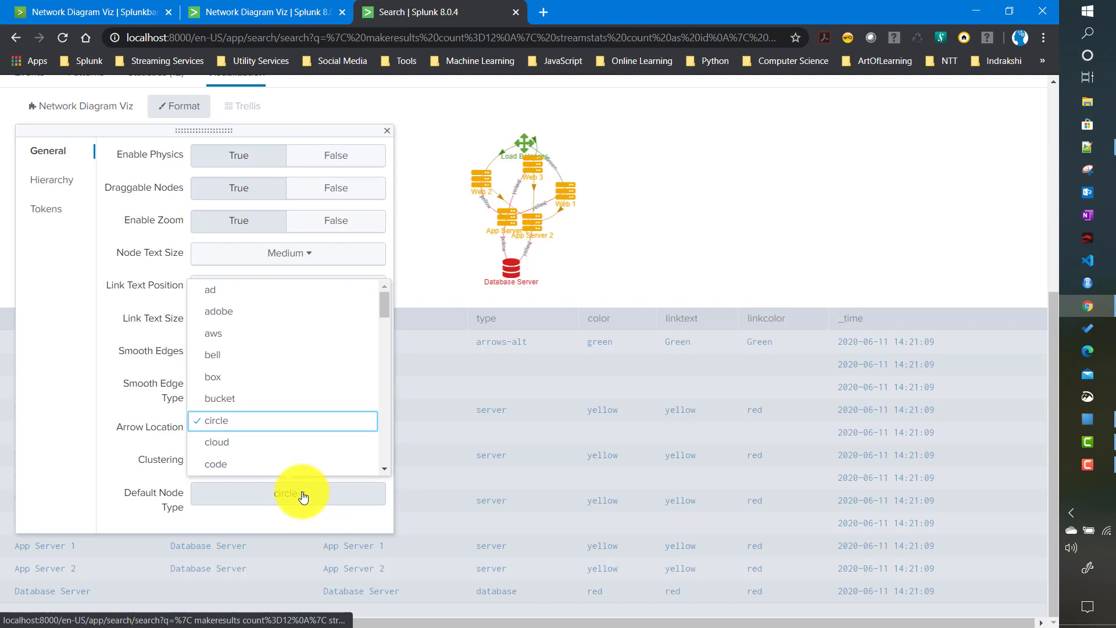
scroll(317, 432, down, 5)
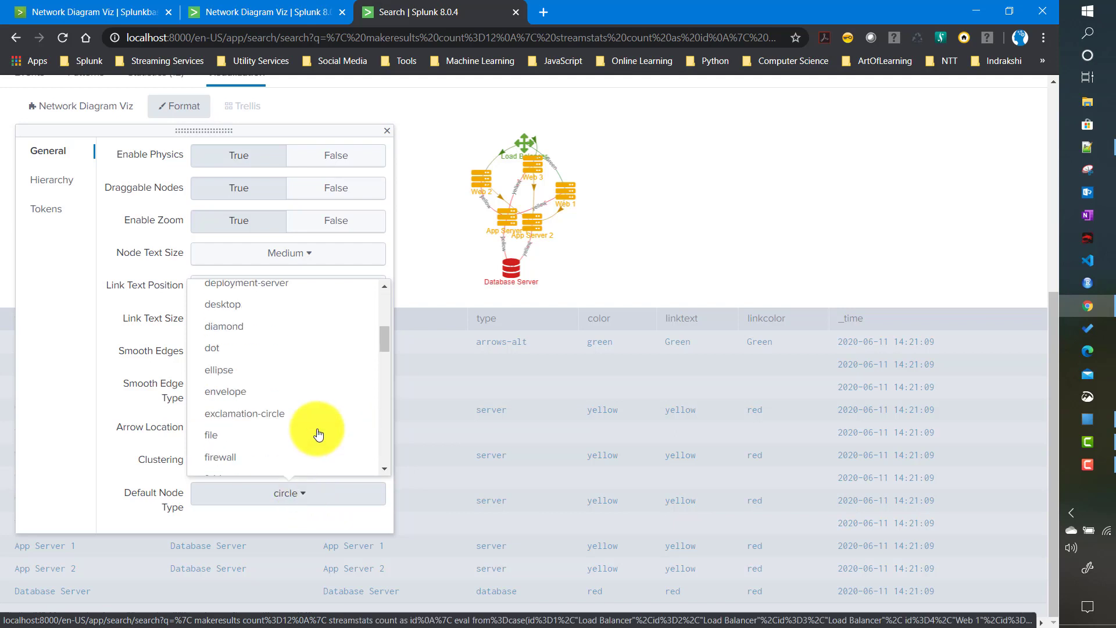
scroll(318, 435, up, 5)
scroll(318, 435, up, 1)
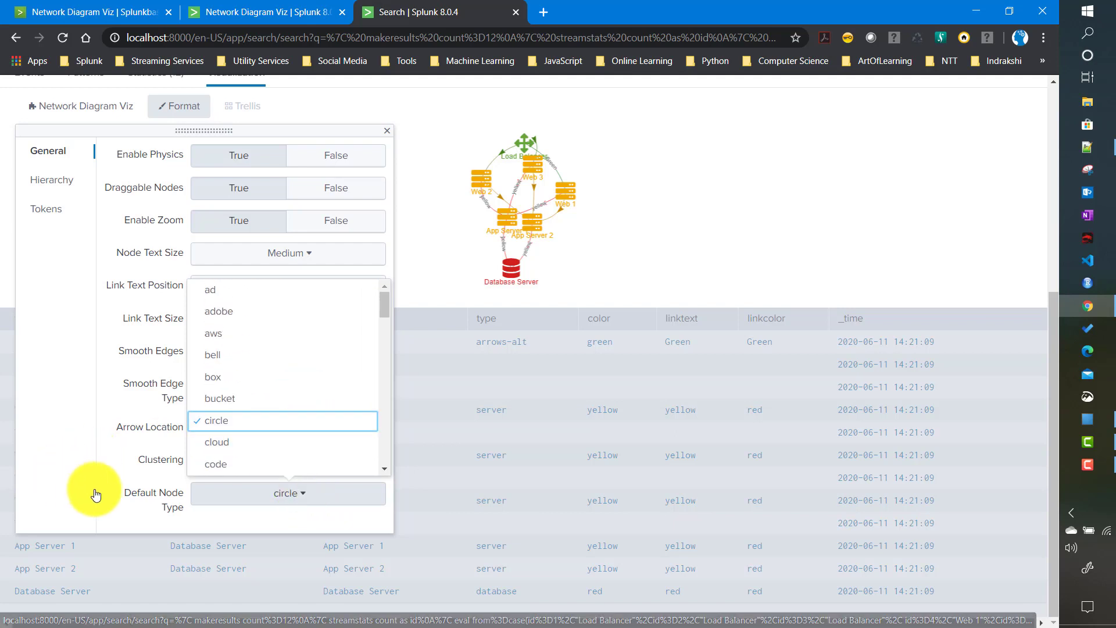
click(113, 488)
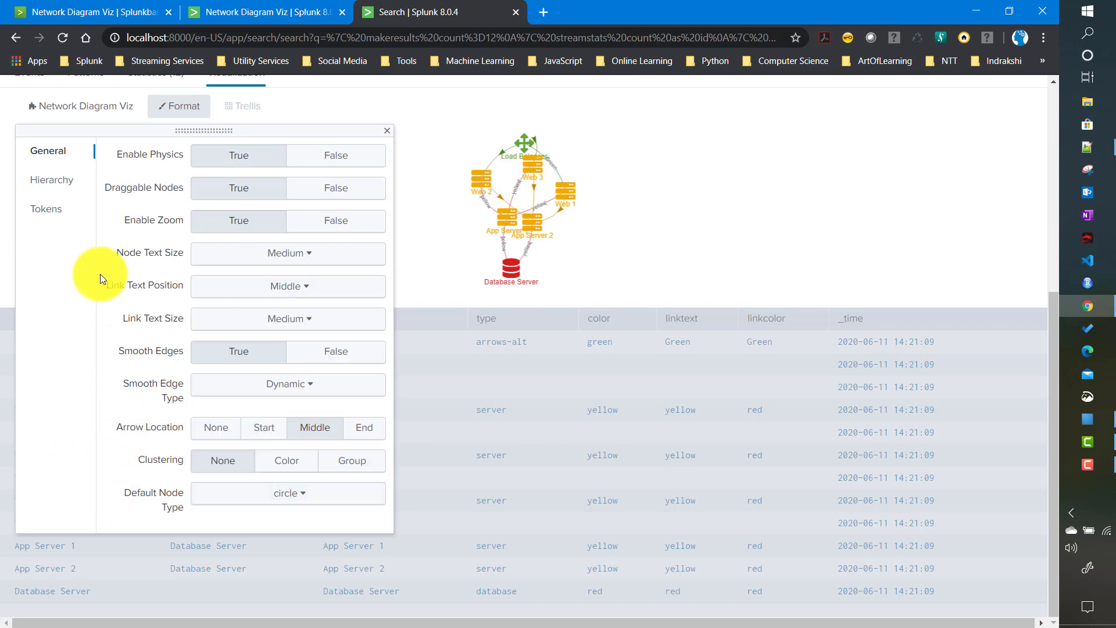
Set Hierarchy View to True and enlarge the visualization area to give the network diagram more height.
click(43, 186)
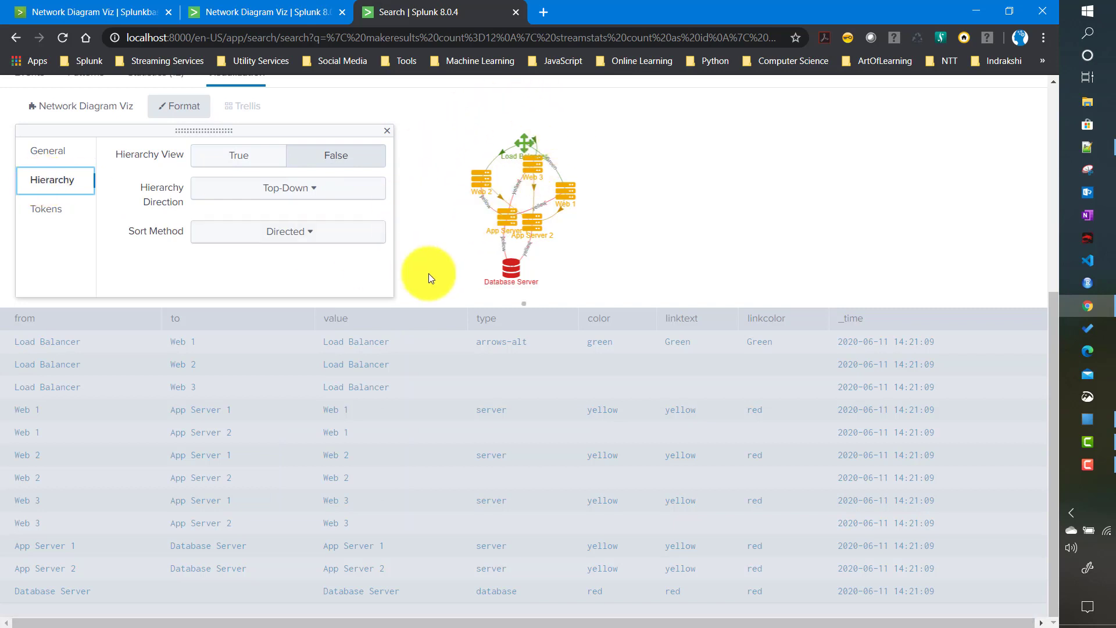
click(241, 153)
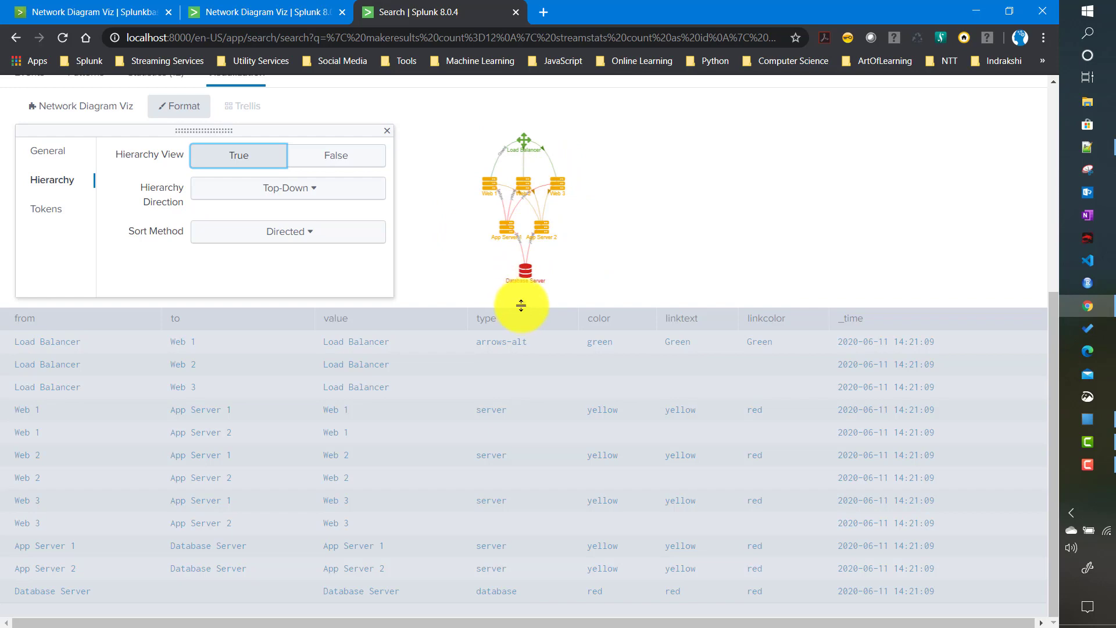
drag(521, 306, 530, 429)
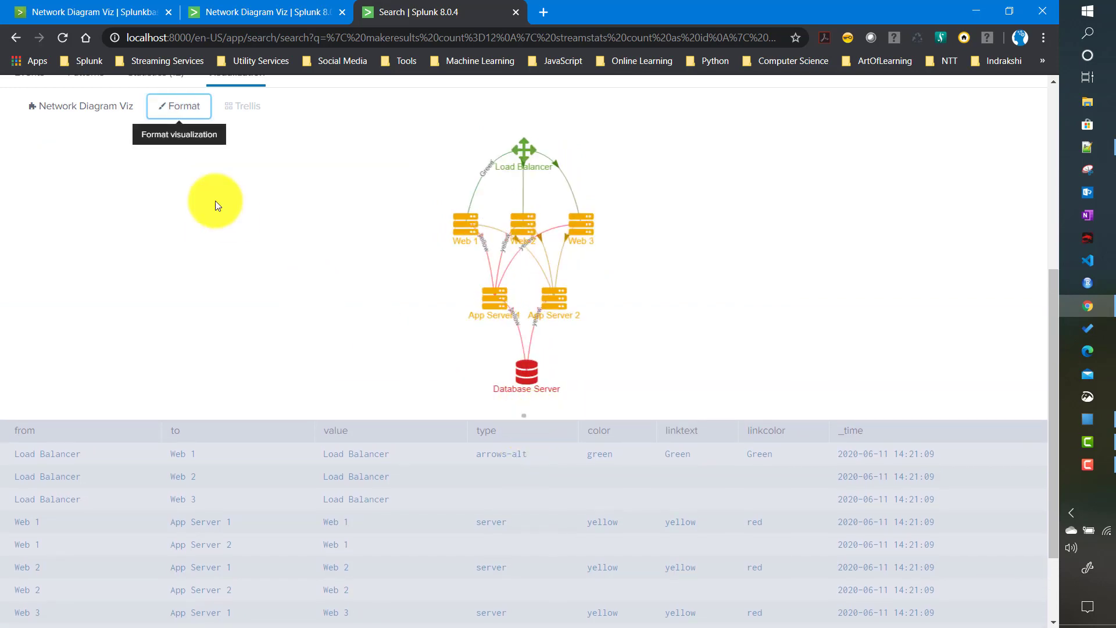
Set Hierarchy Direction to Bottom-Up and check the Sort Method options, keeping Directed.
click(182, 109)
scroll(212, 179, up, 3)
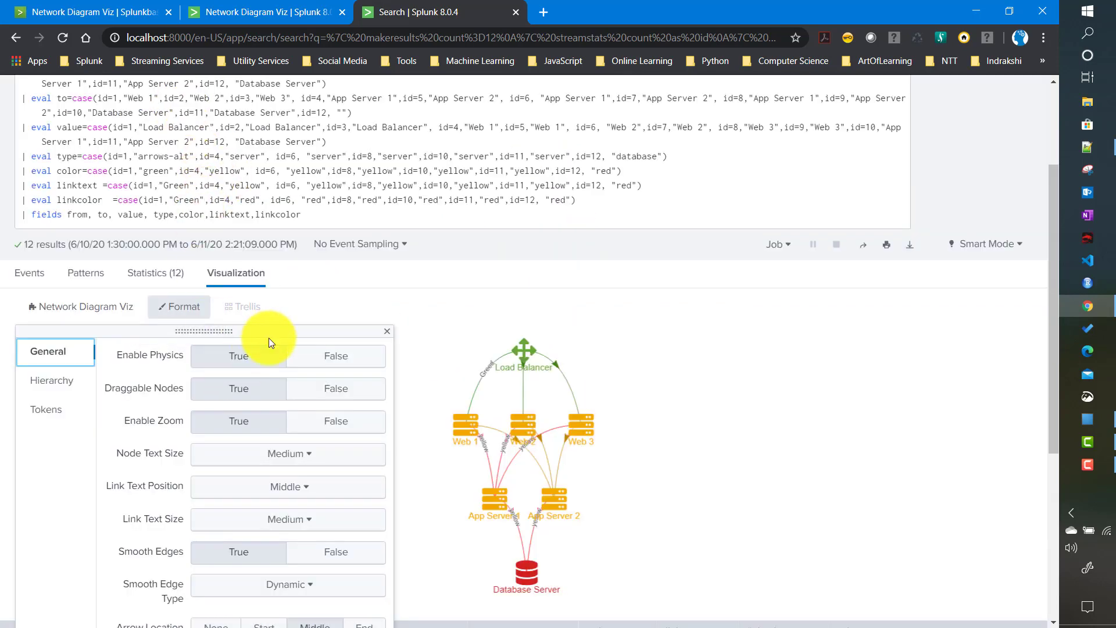
click(51, 382)
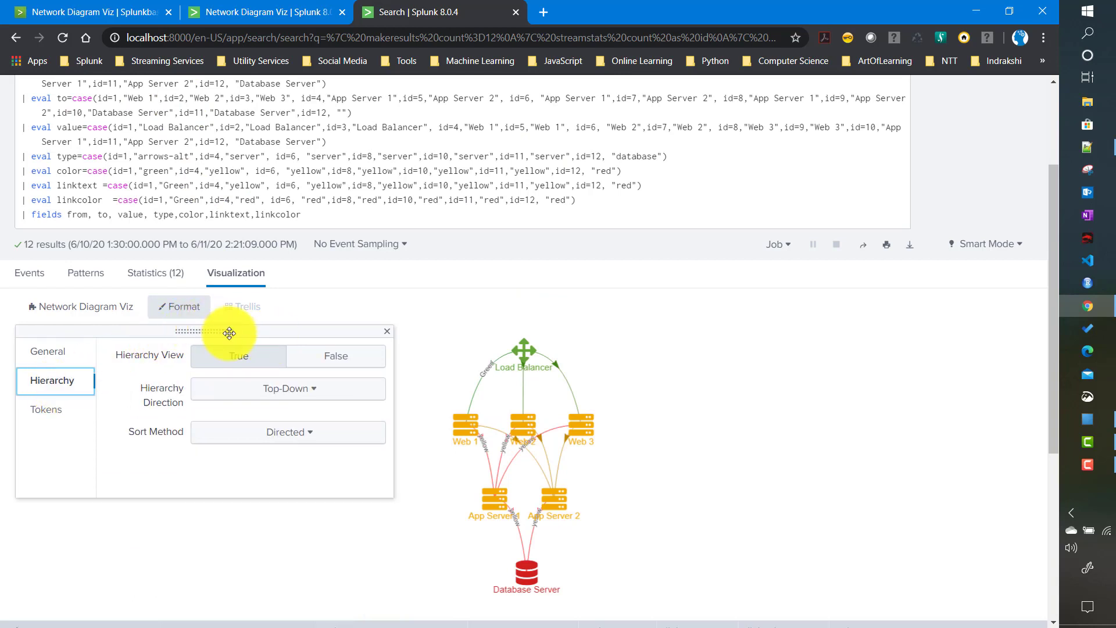
drag(229, 331, 234, 260)
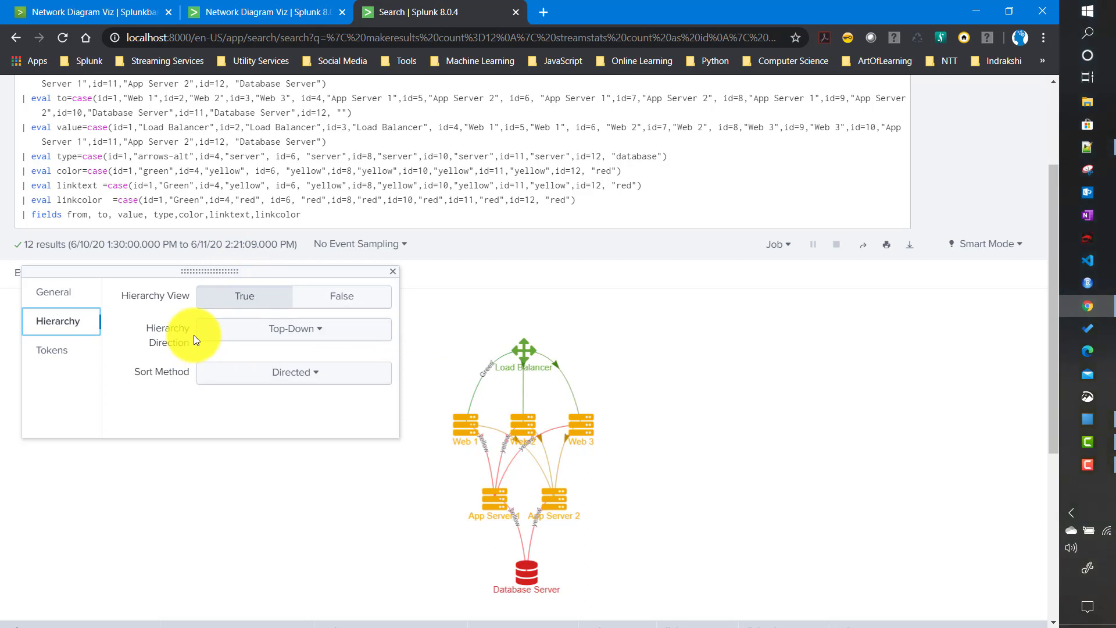
click(275, 329)
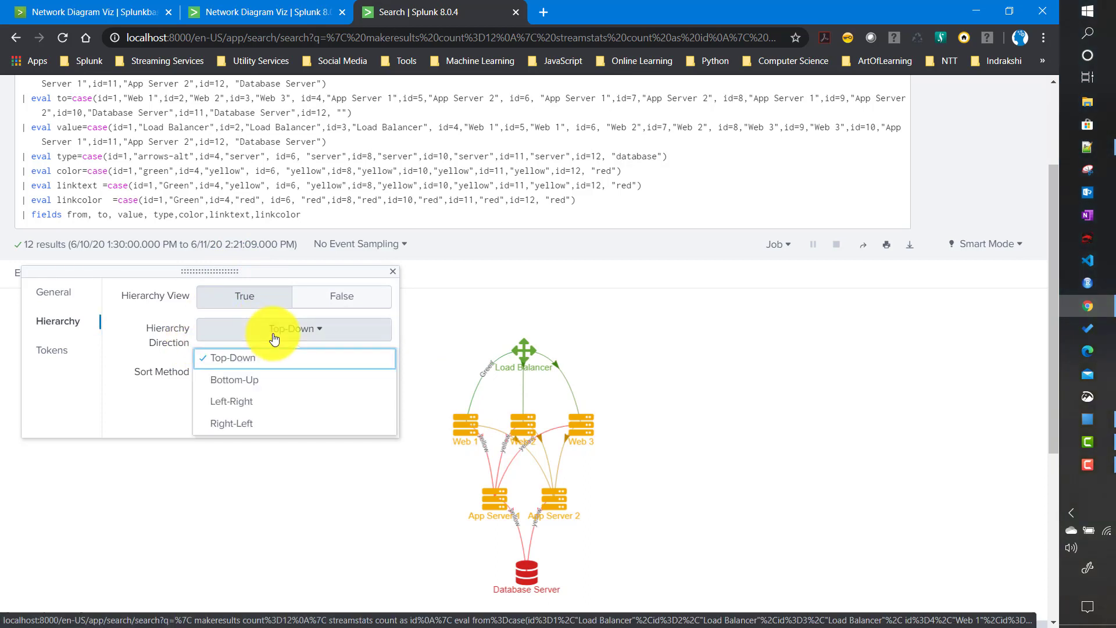
click(253, 379)
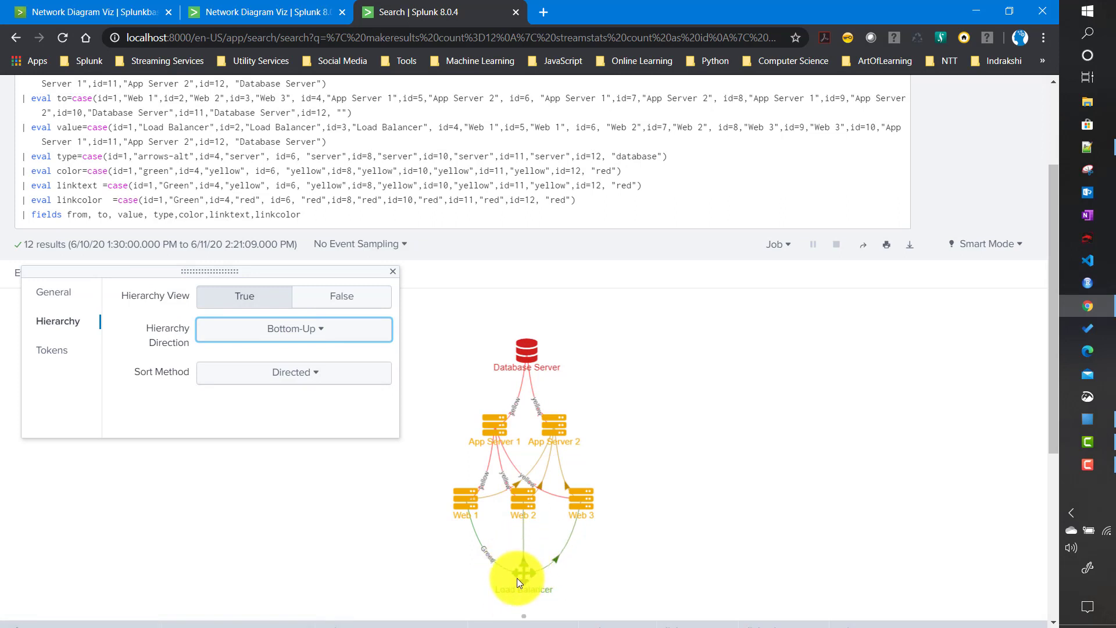
click(289, 383)
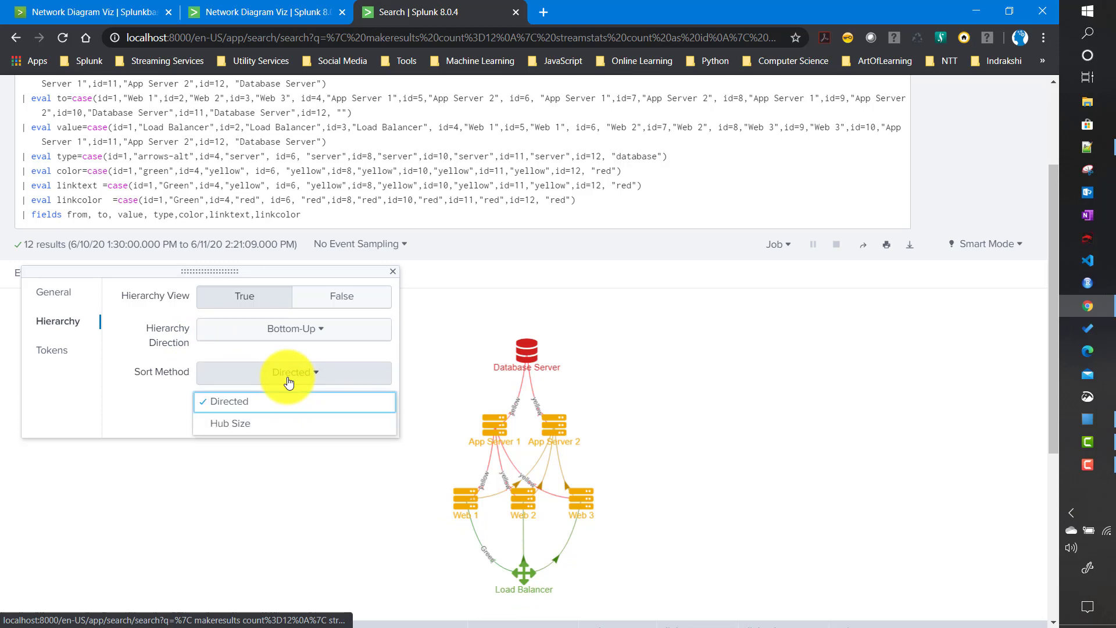
click(288, 379)
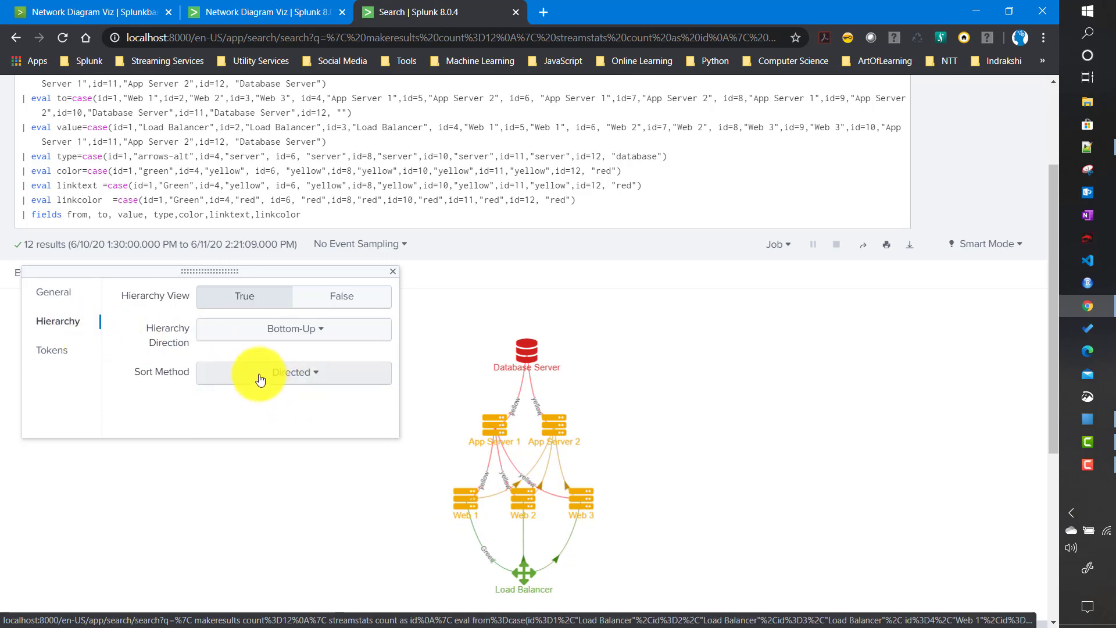
Examine the token settings for node or link text, Node (from), Node (to) and Tool Tip.
click(61, 355)
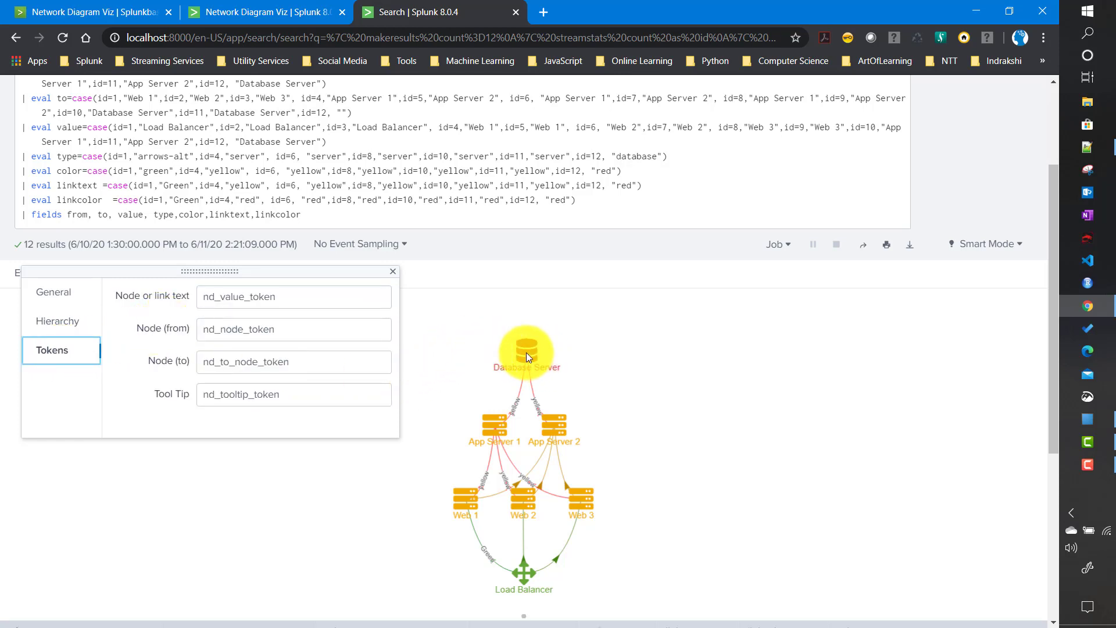
mouse_move(526, 355)
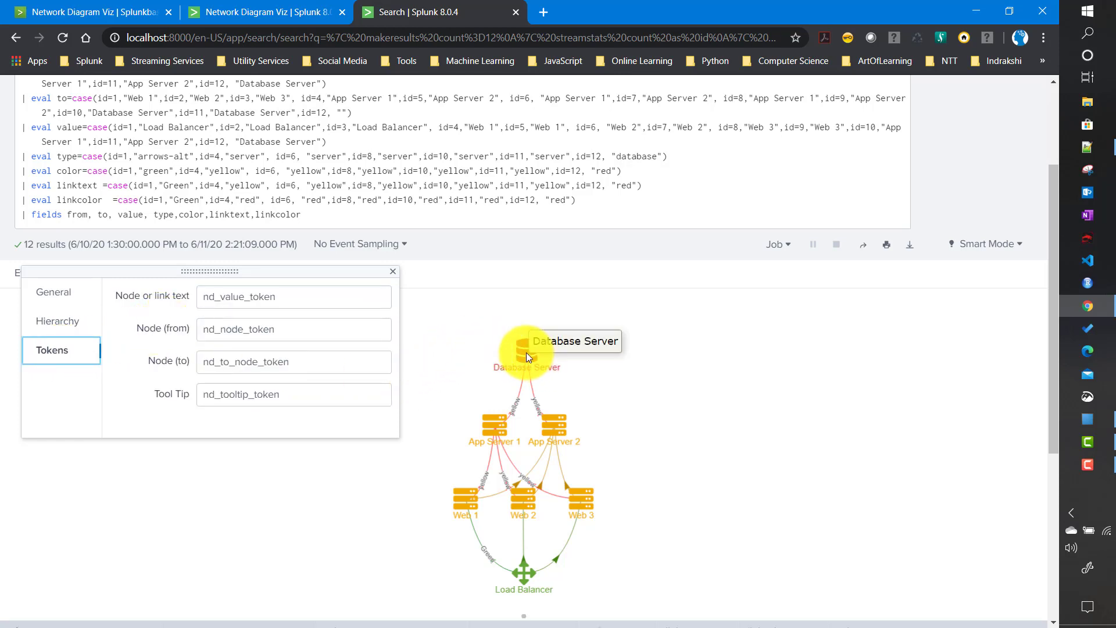
click(122, 303)
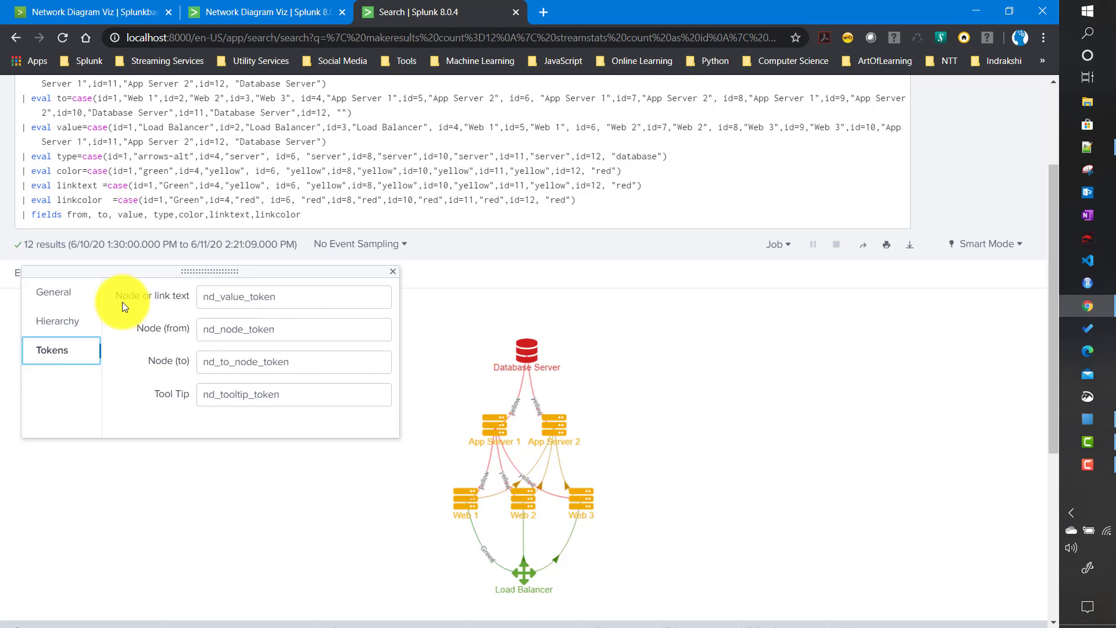
click(252, 298)
double_click(261, 326)
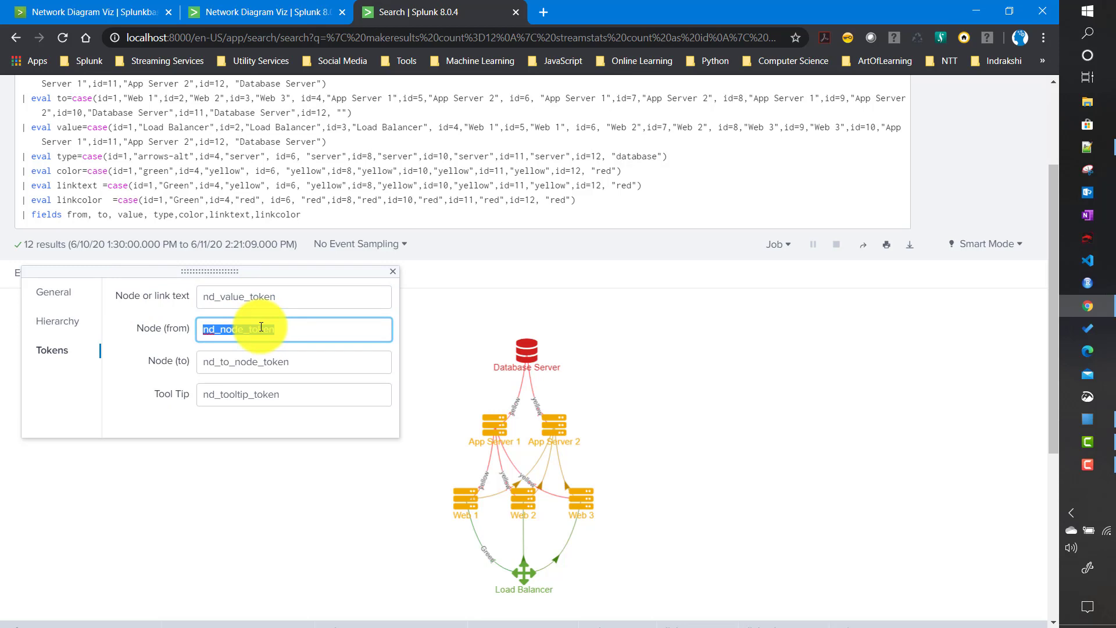
click(258, 370)
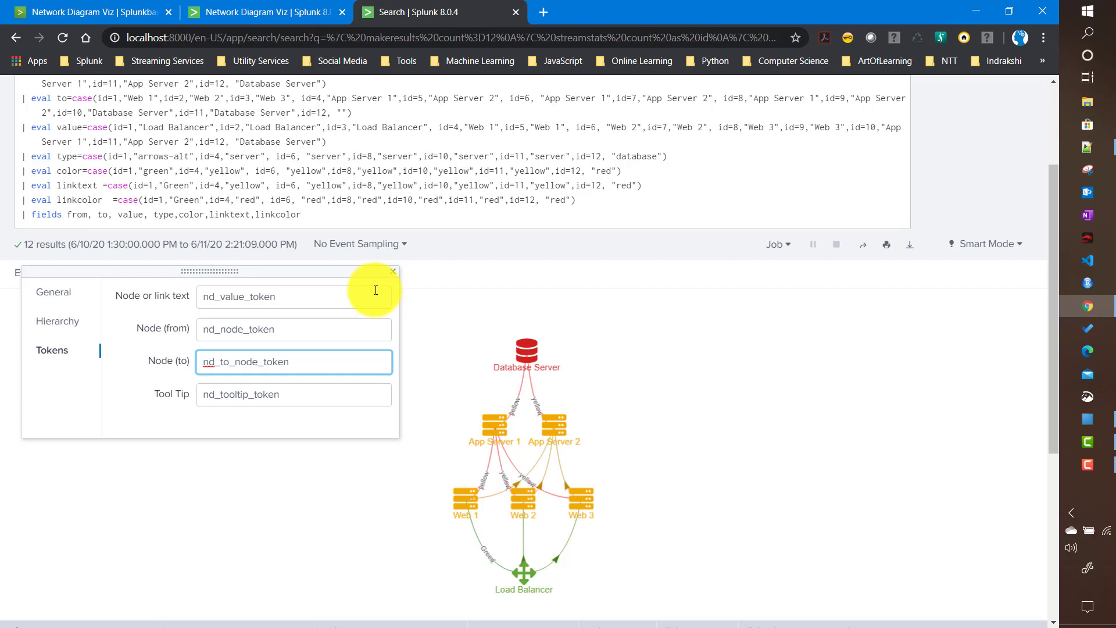
Open the Dashboards list in a new browser tab and open the demo dashboard for editing.
click(541, 19)
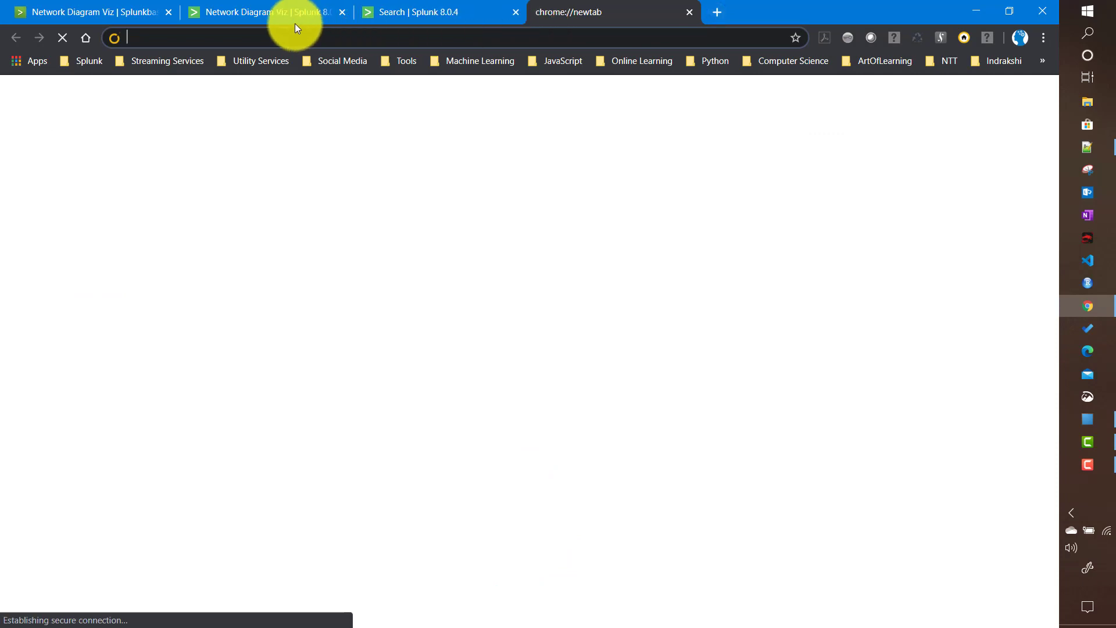
click(432, 16)
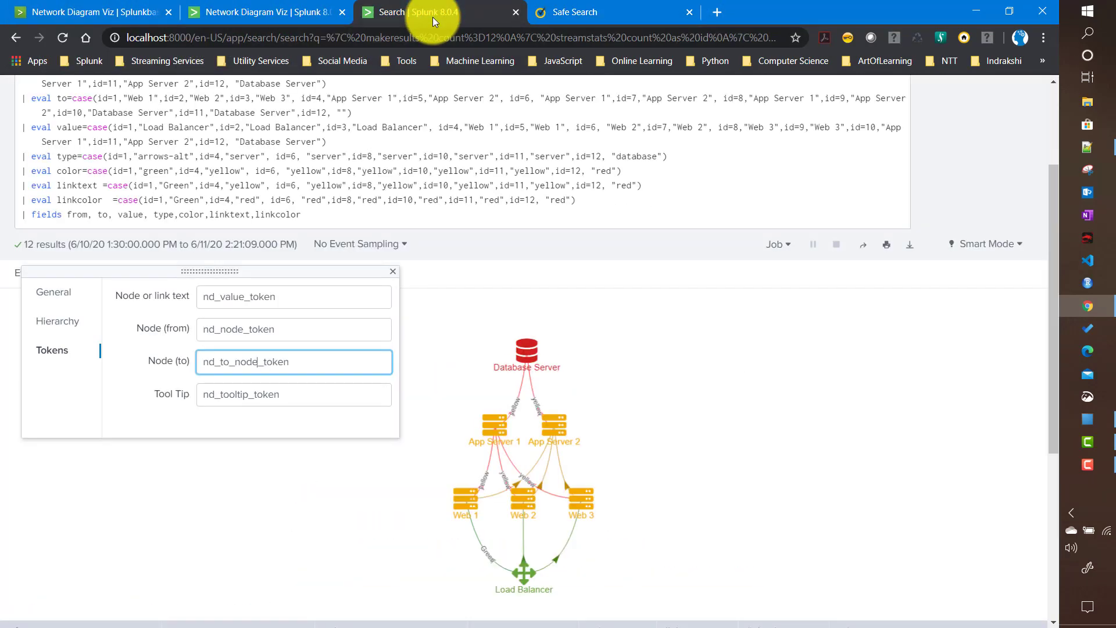
scroll(250, 262, up, 3)
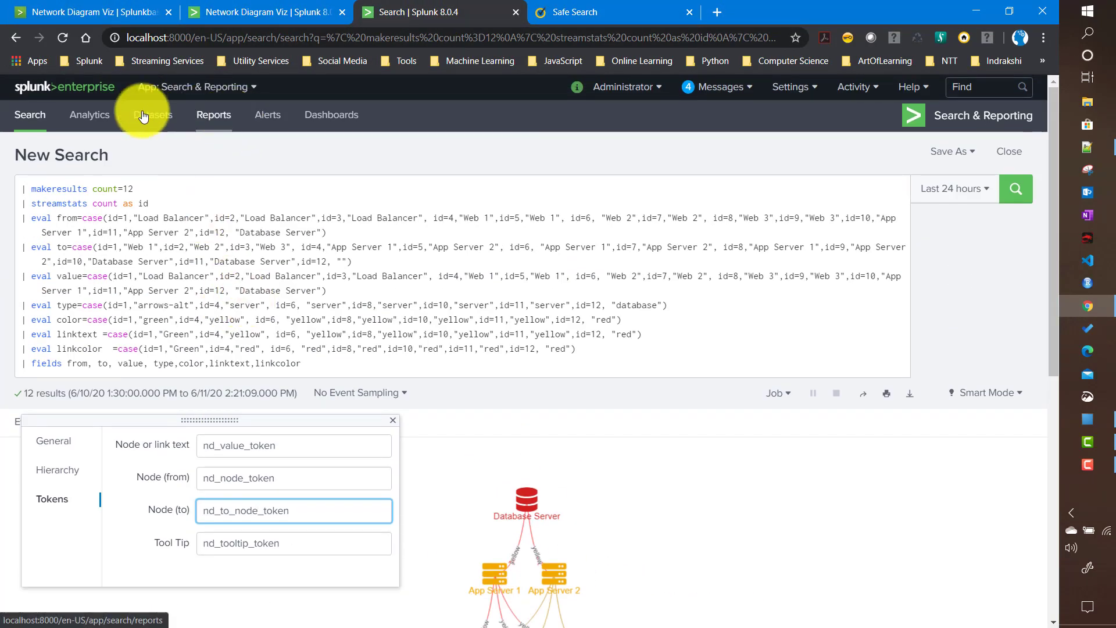
right_click(339, 118)
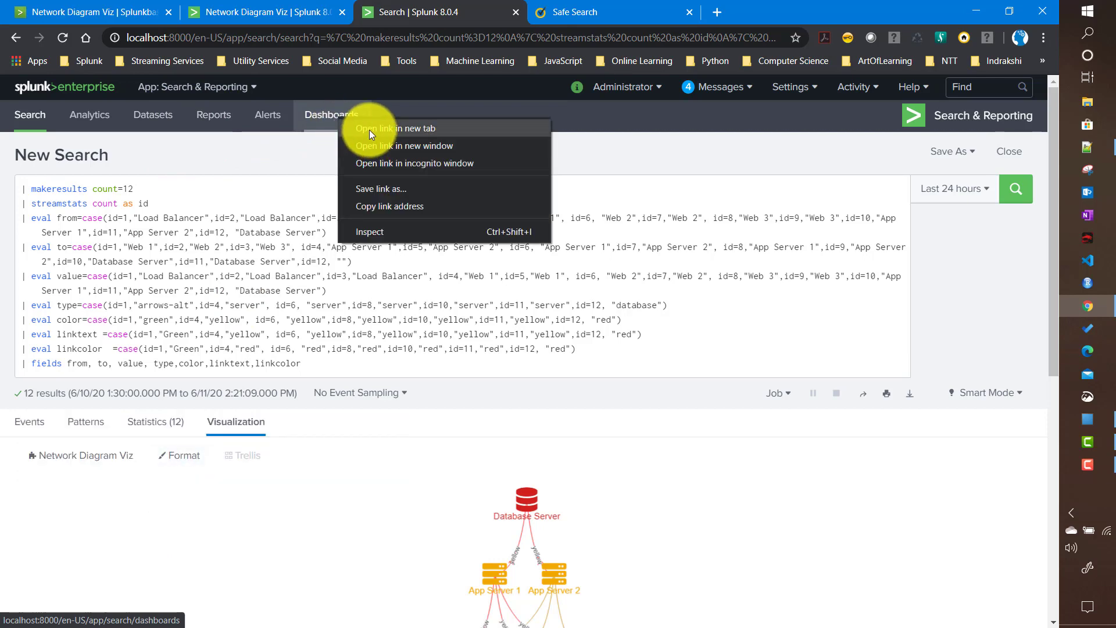
click(368, 129)
click(592, 13)
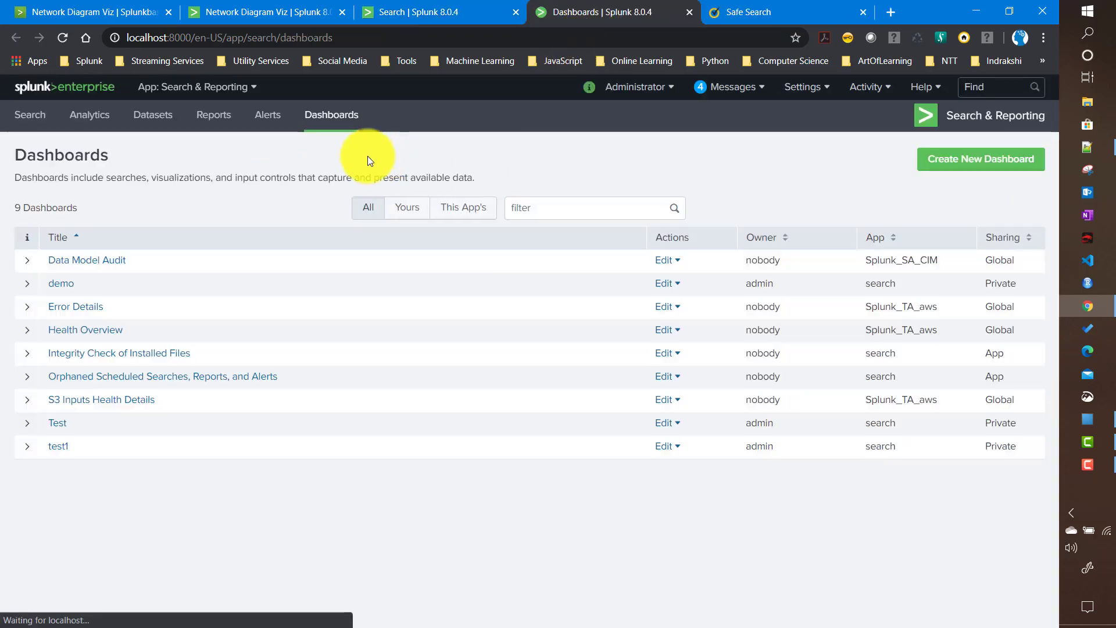
click(62, 283)
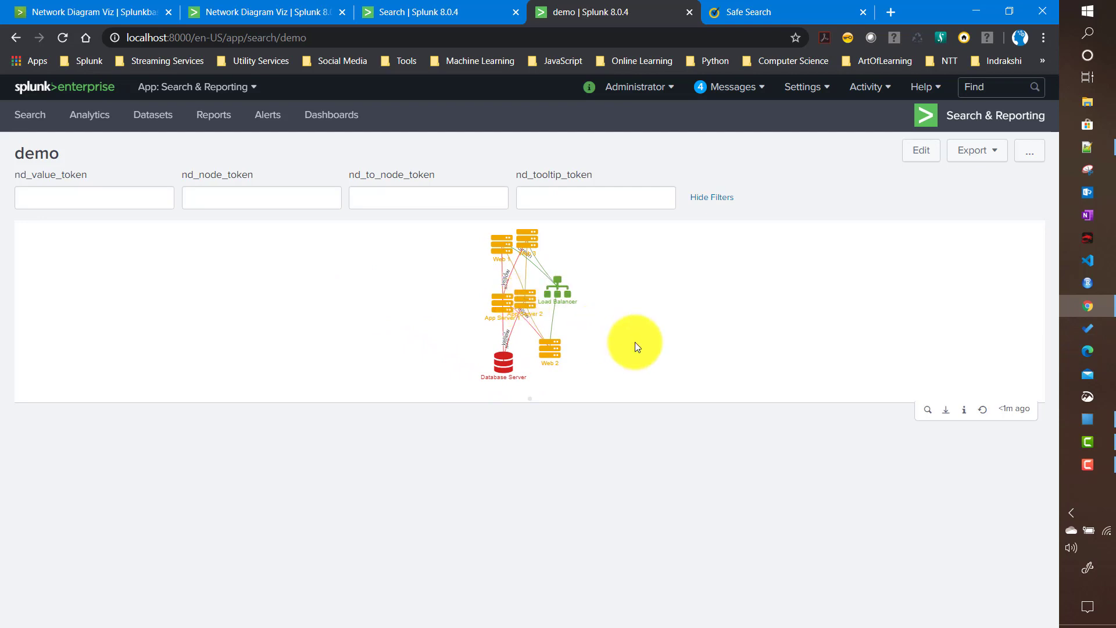
click(917, 150)
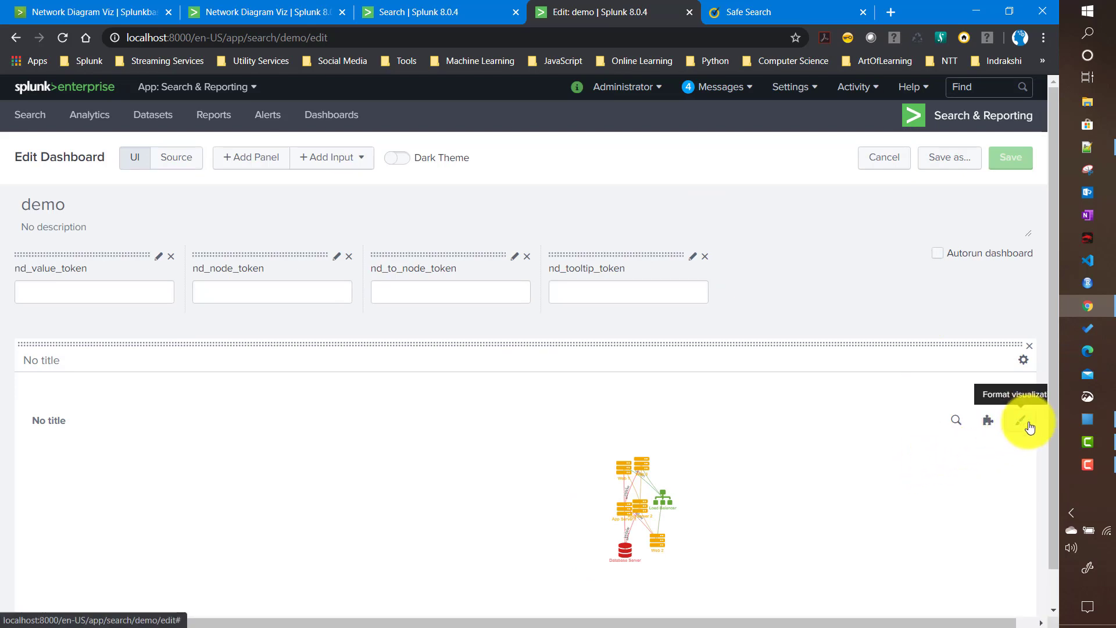
Open the browser's developer console and set the network diagram's Smooth Edge Type to Dynamic.
key(F12)
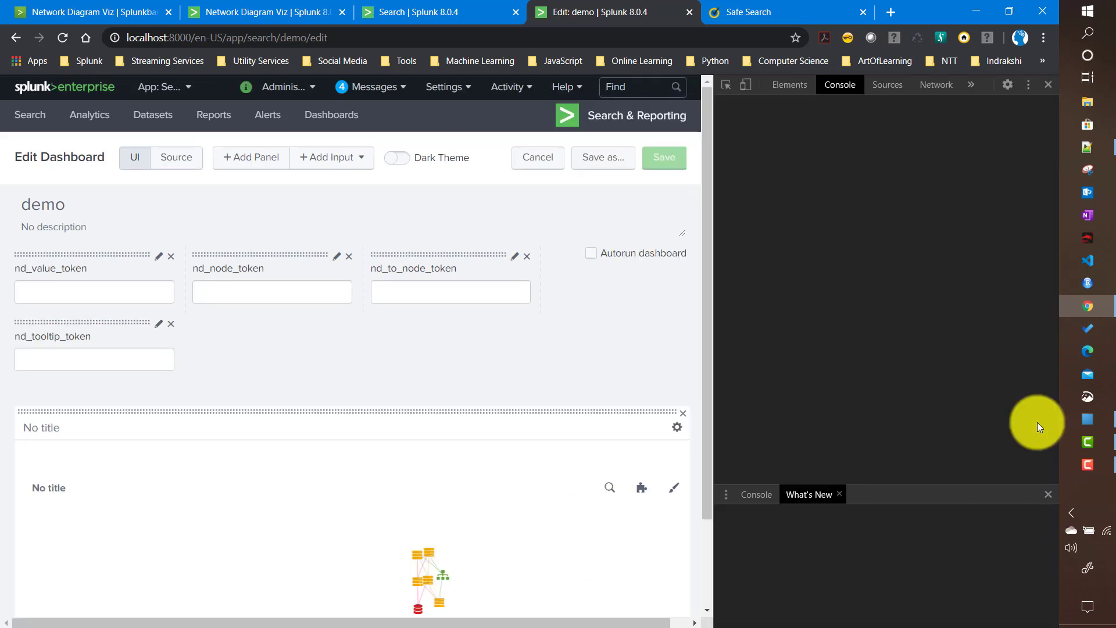
scroll(905, 366, up, 2)
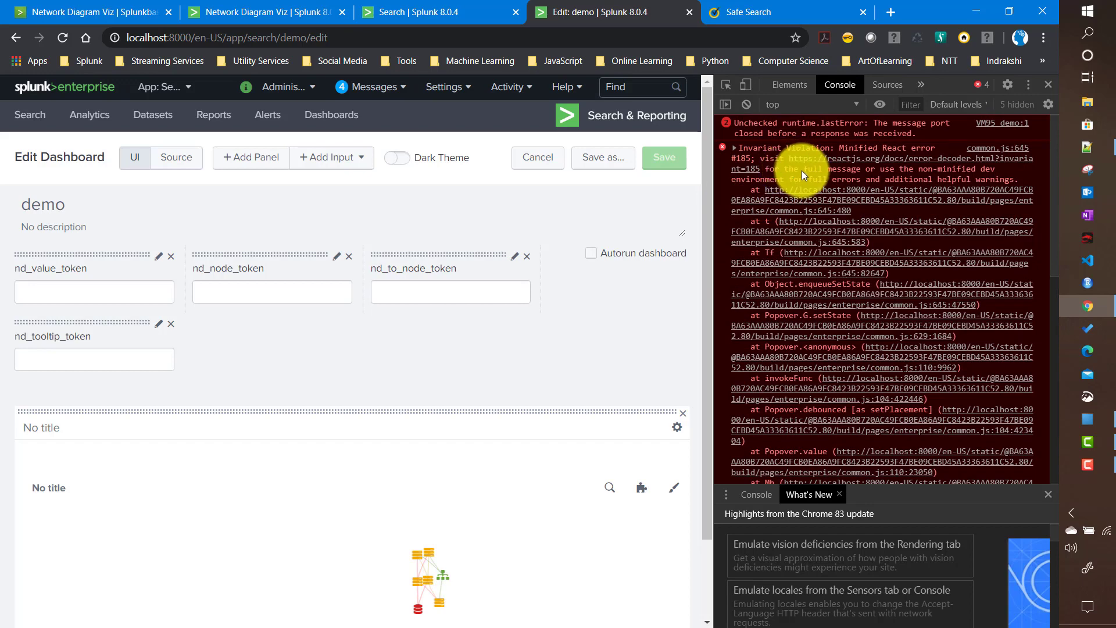
click(675, 488)
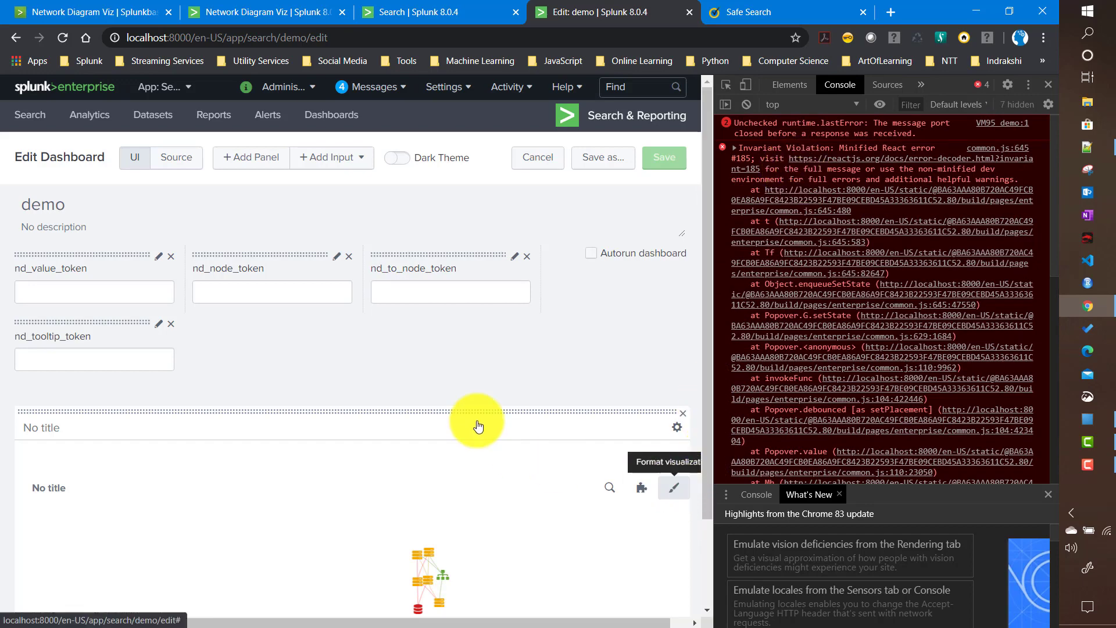
scroll(335, 500, down, 5)
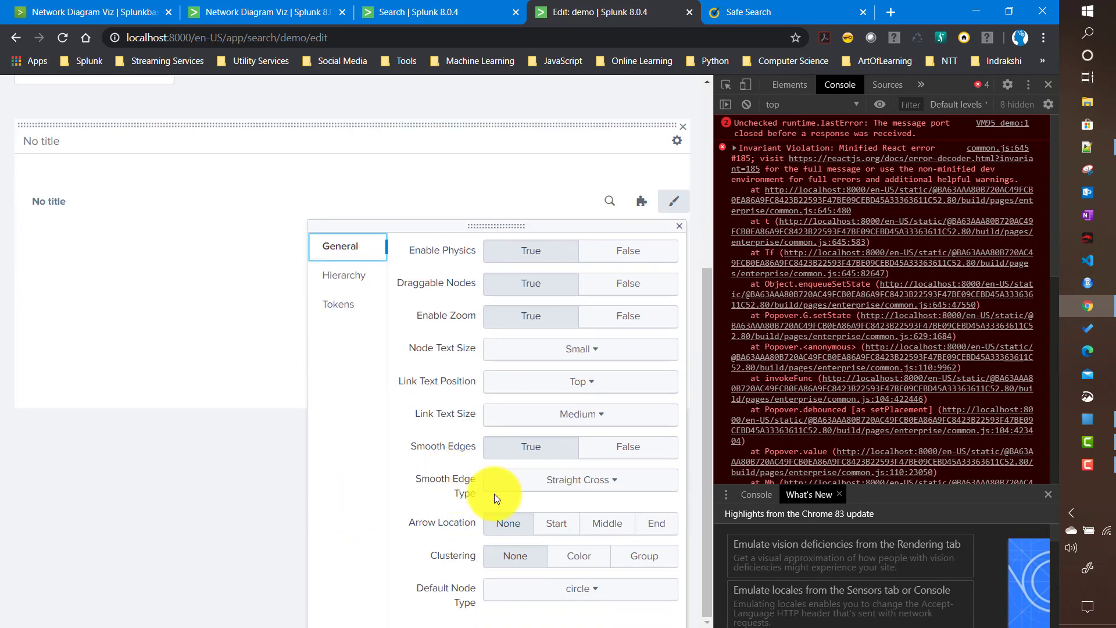
click(575, 493)
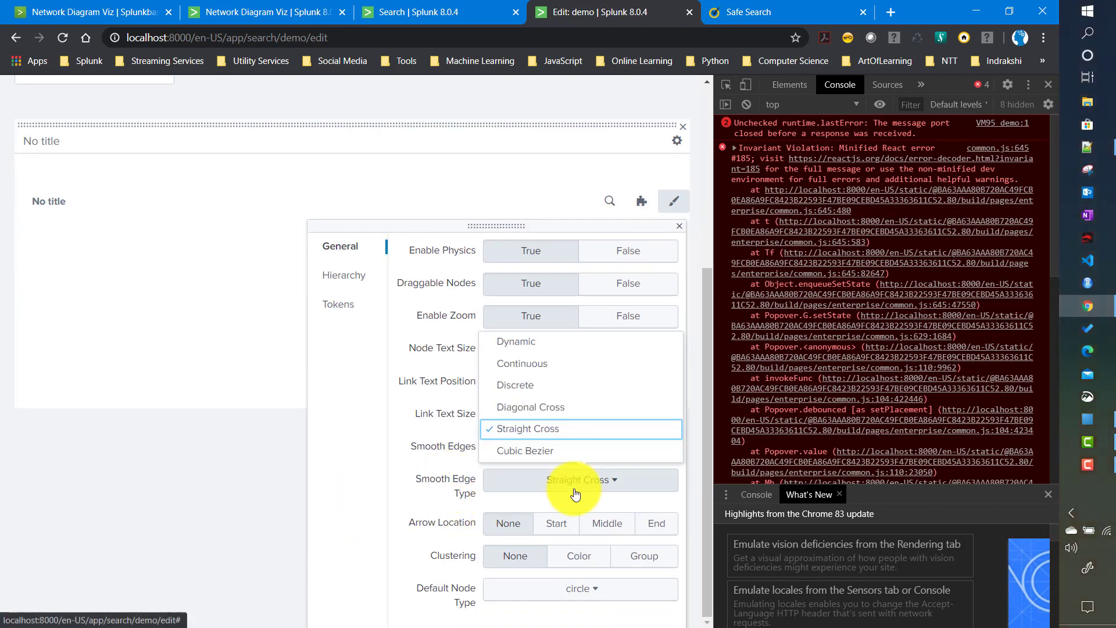
click(545, 346)
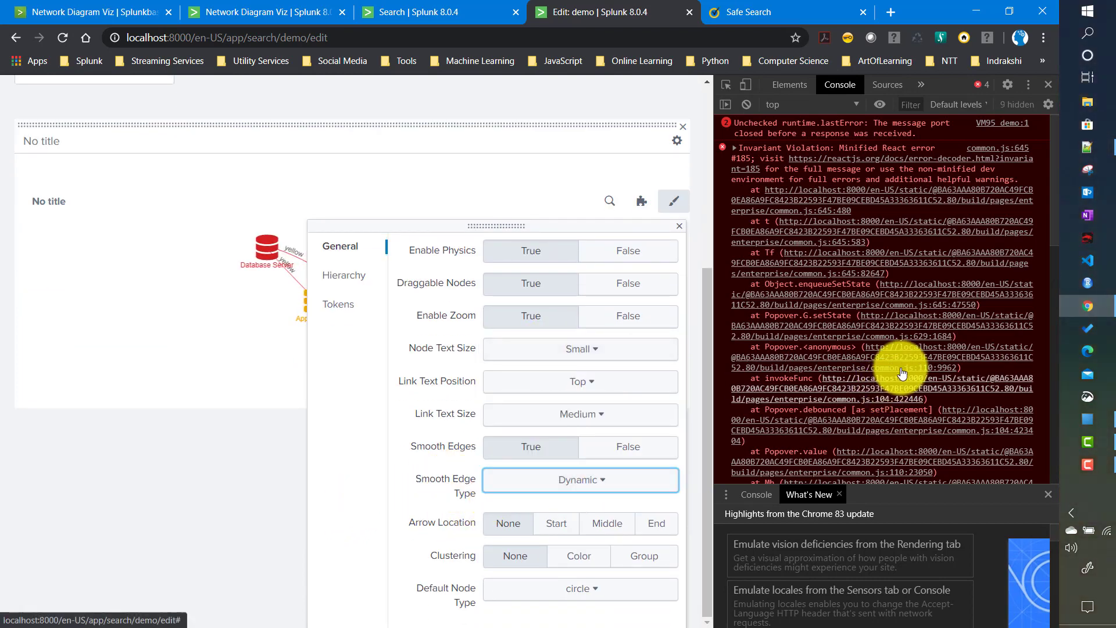
Examine the console error about the smooth edge type option.
scroll(898, 368, down, 5)
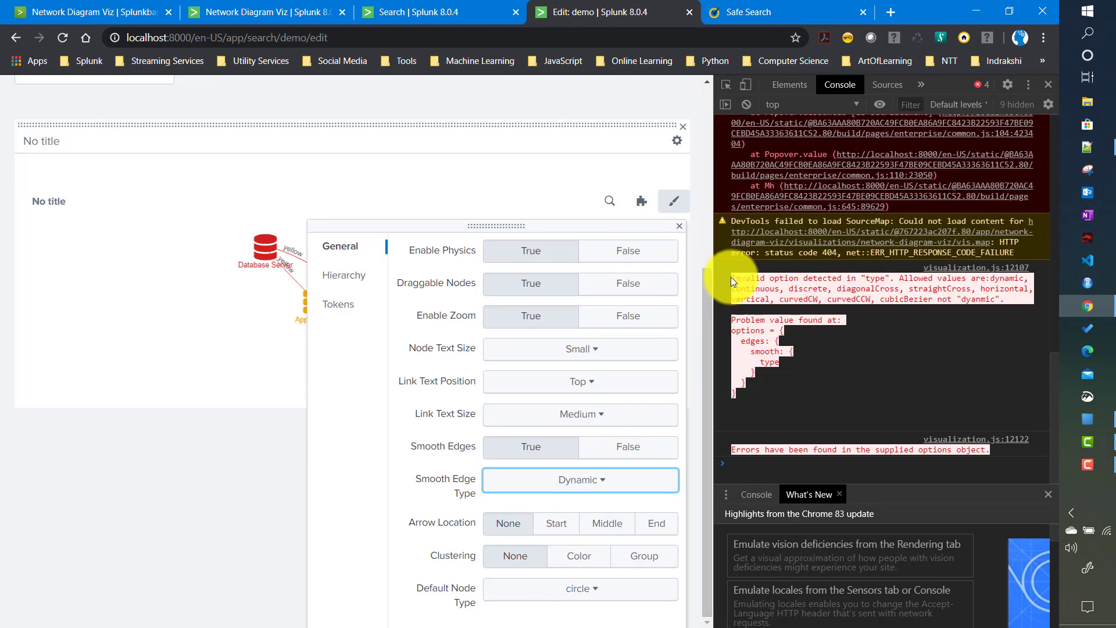
drag(731, 273, 797, 382)
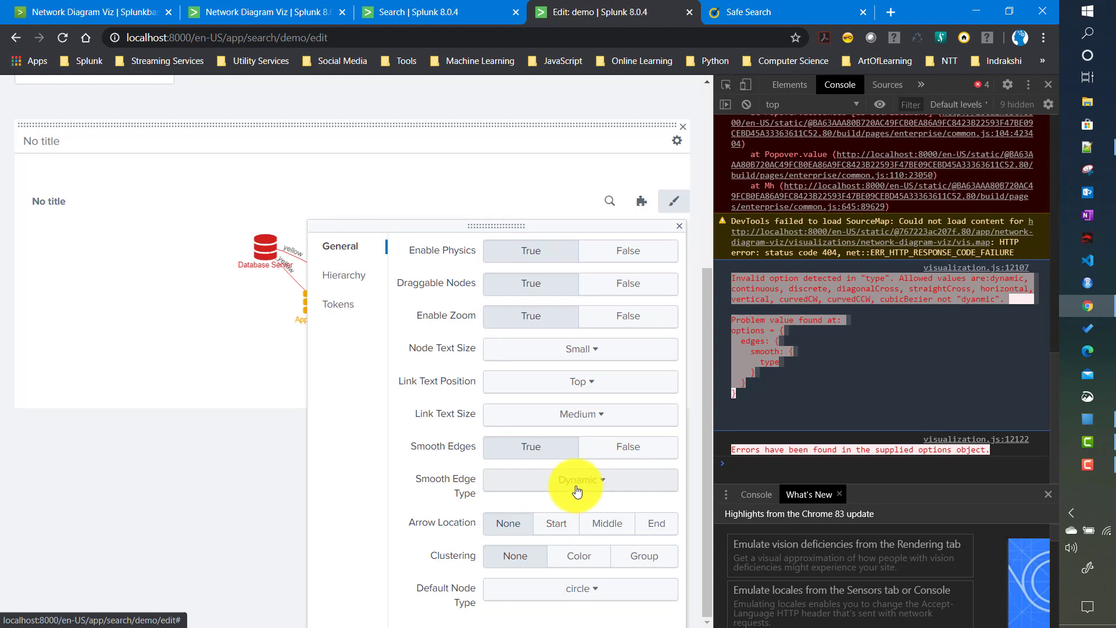
click(850, 355)
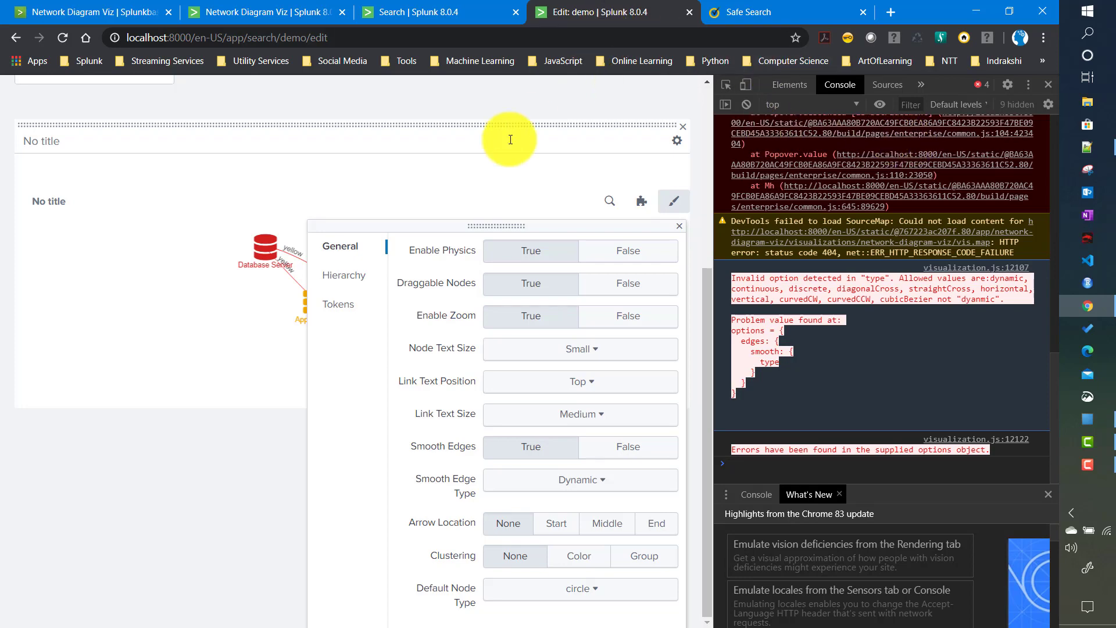
Open the Create Layouts page of the Network Diagram Viz app and run the sample search.
click(270, 10)
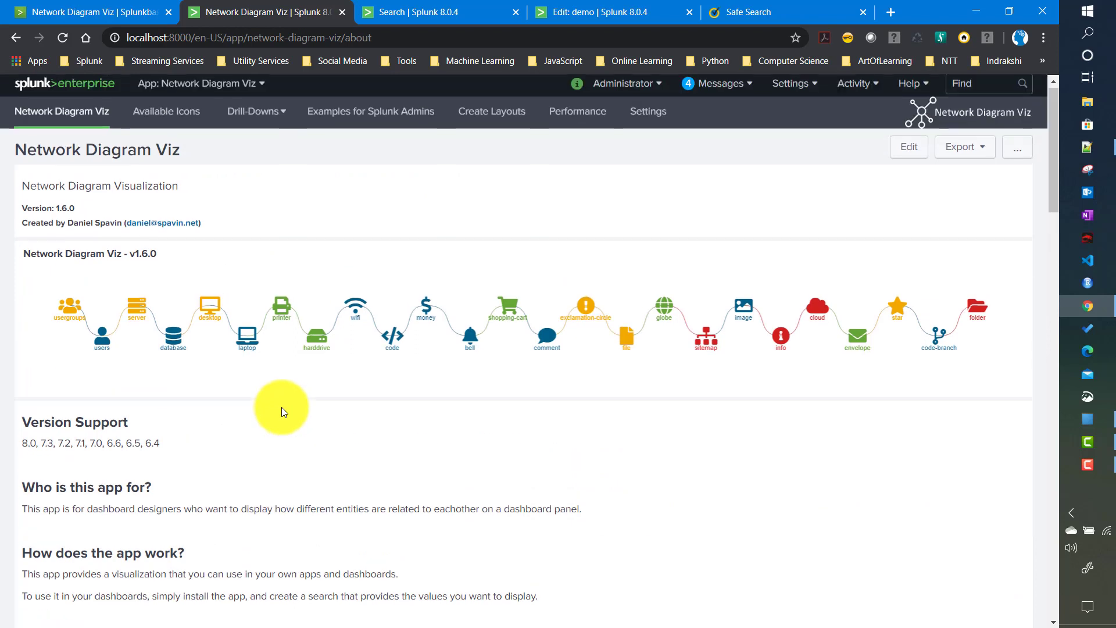
click(478, 120)
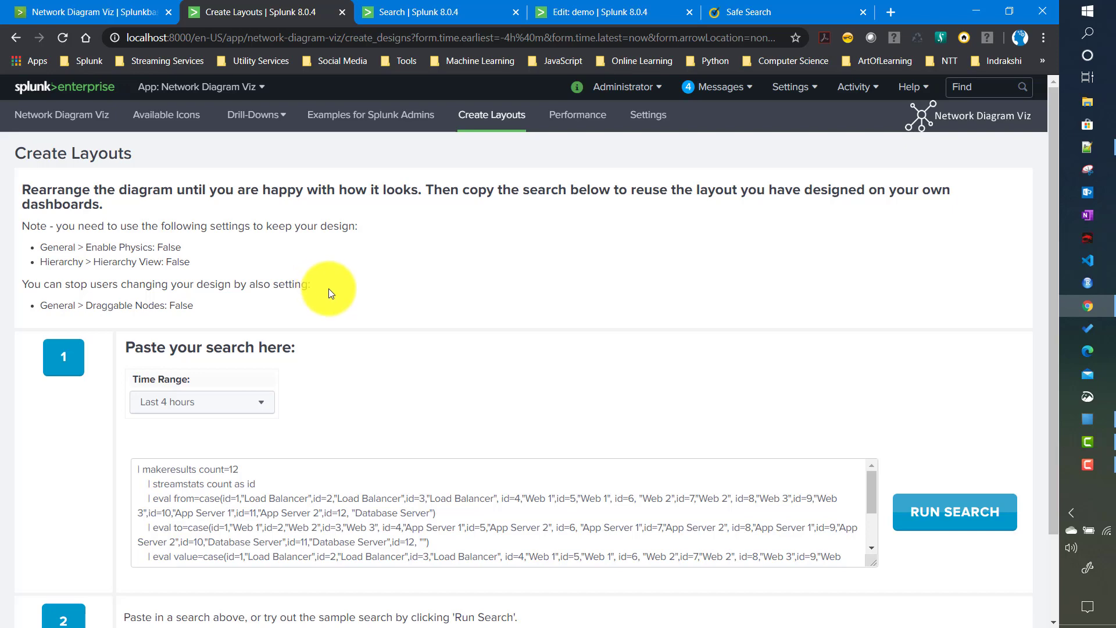
scroll(330, 284, down, 2)
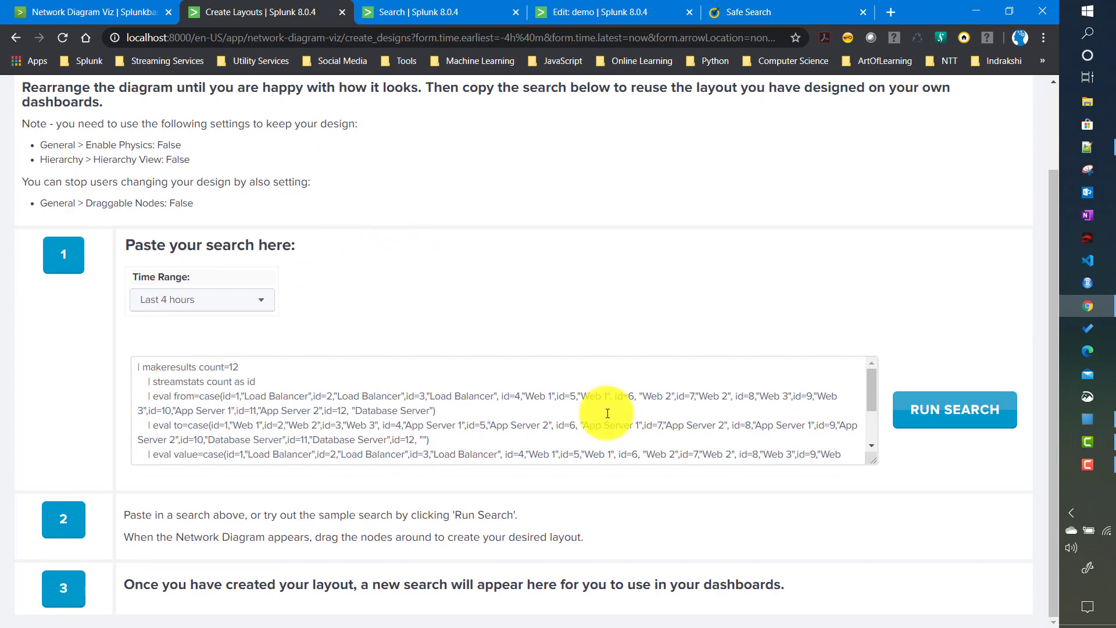
click(954, 425)
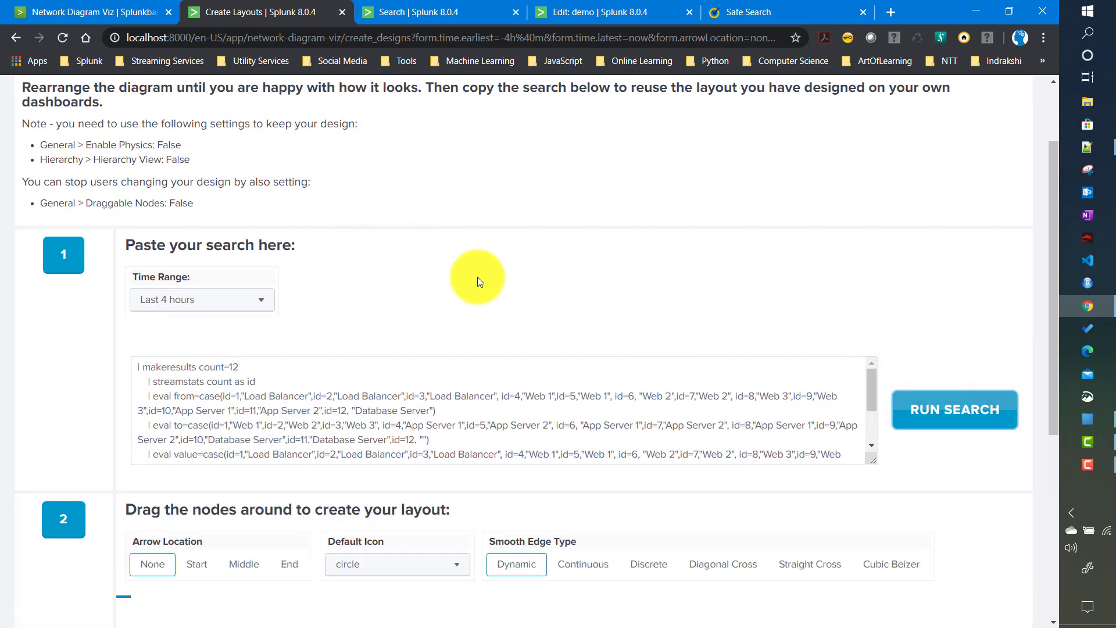
scroll(519, 262, down, 5)
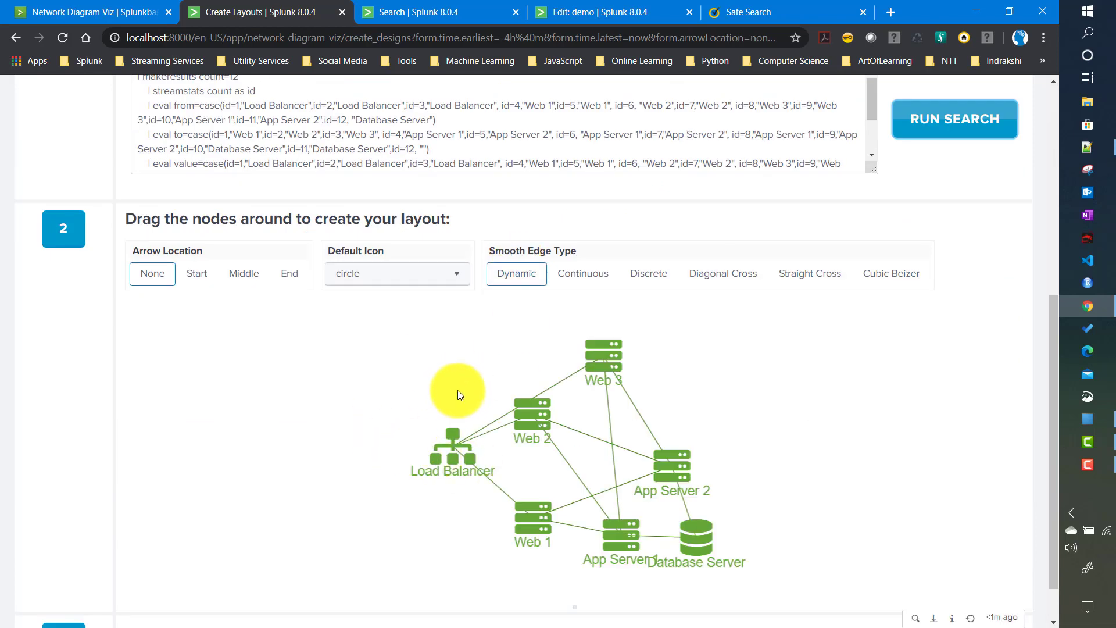
Place the Load Balancer node at the diagram's upper left and stack Web 2, Web 1 and Web 3 in a column below it.
drag(450, 459, 241, 359)
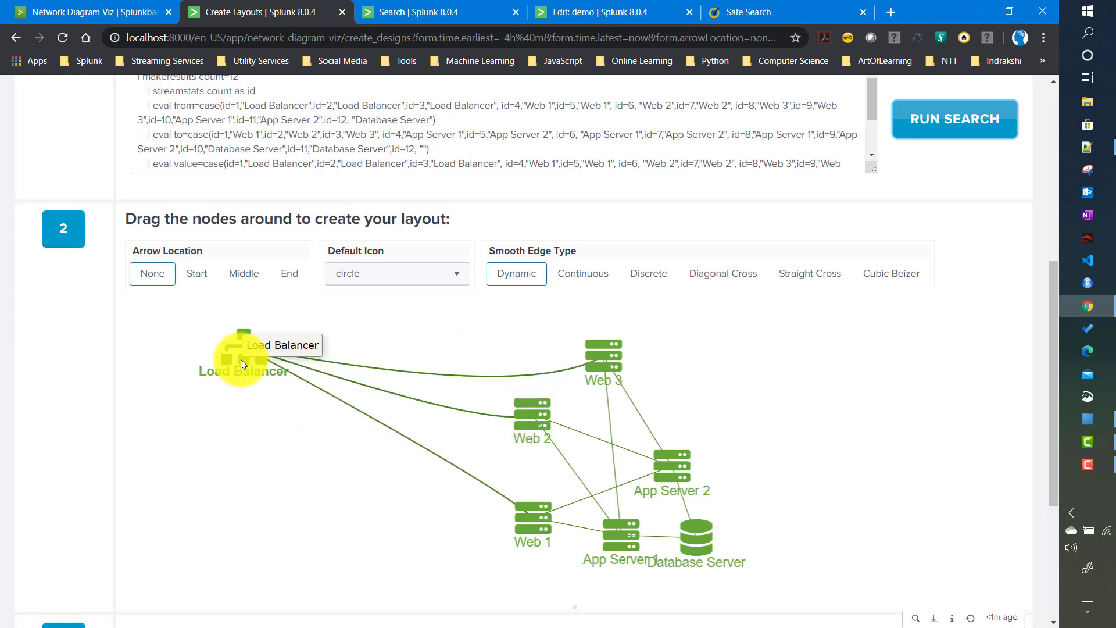
drag(529, 413, 170, 450)
drag(542, 529, 178, 530)
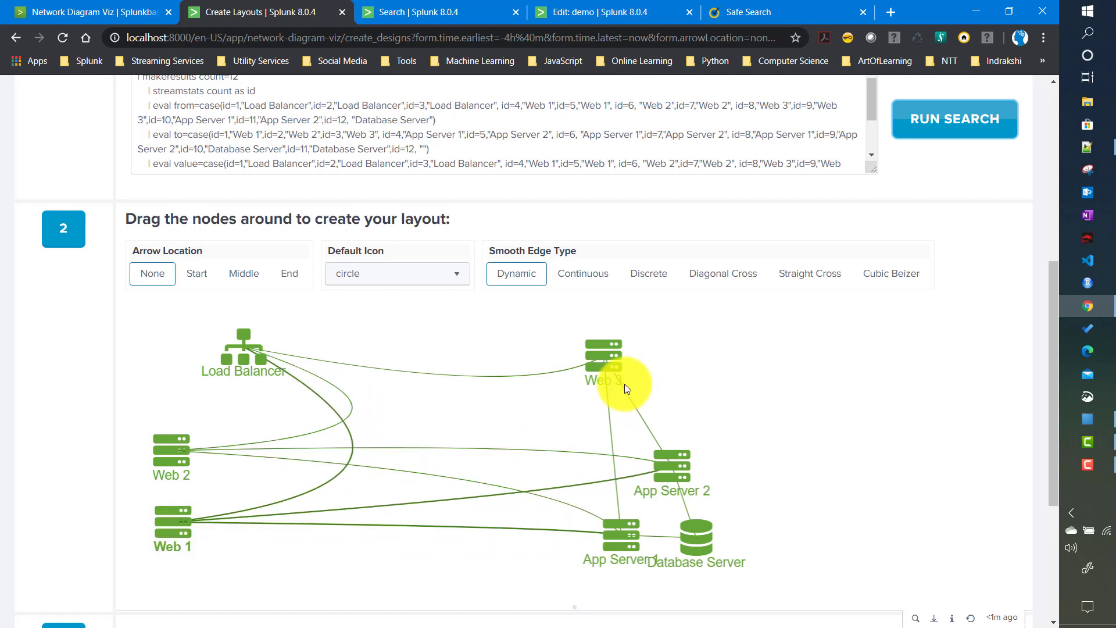
drag(624, 384, 186, 583)
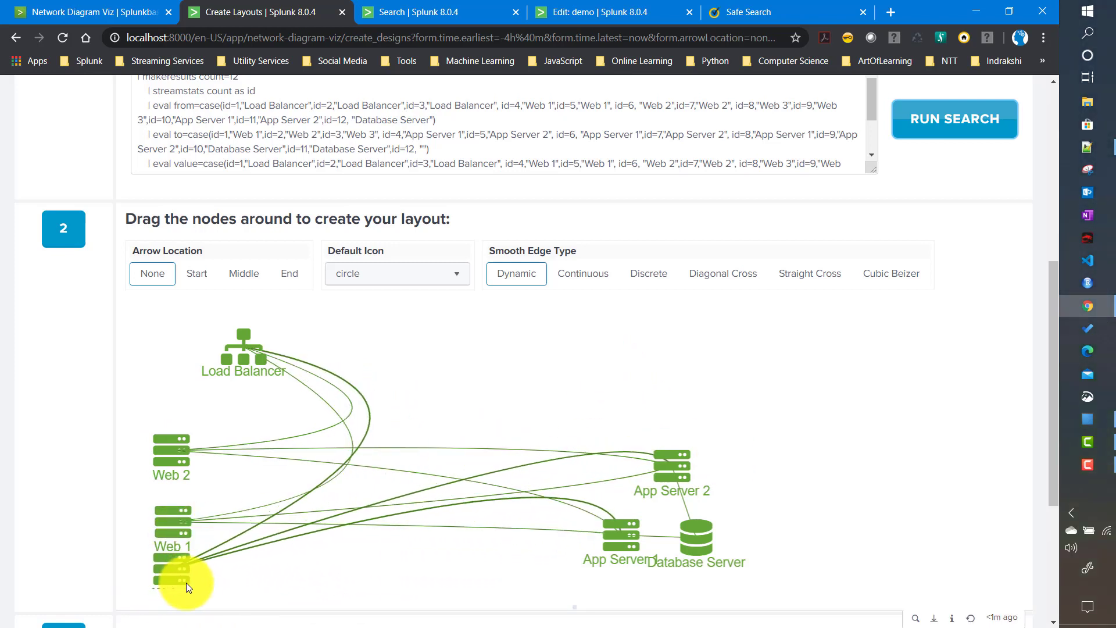
drag(181, 445, 173, 422)
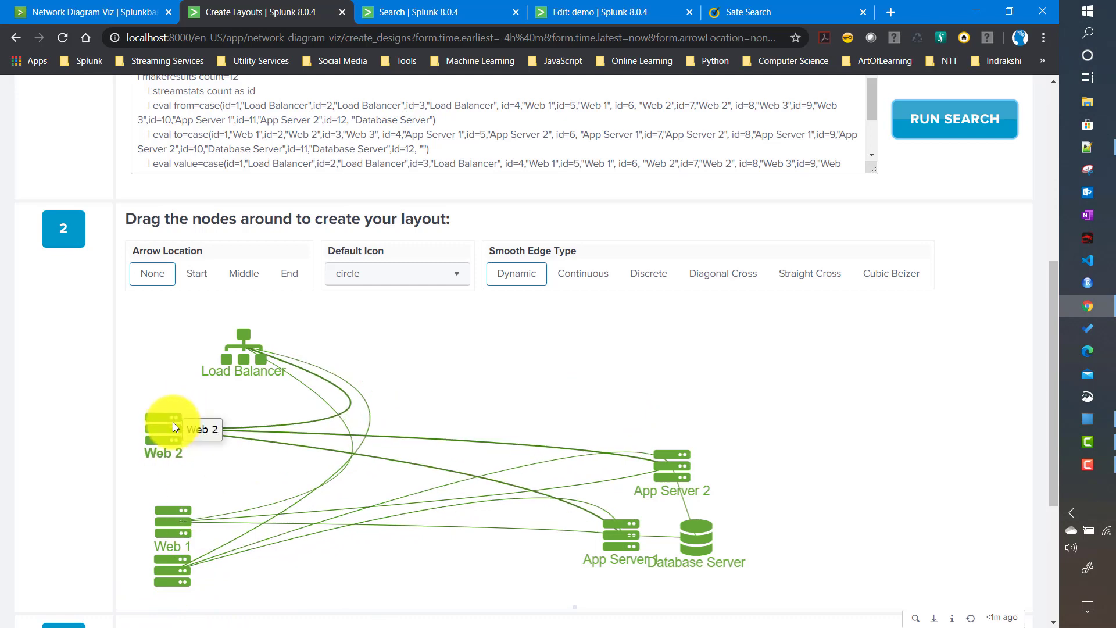
drag(176, 528, 166, 499)
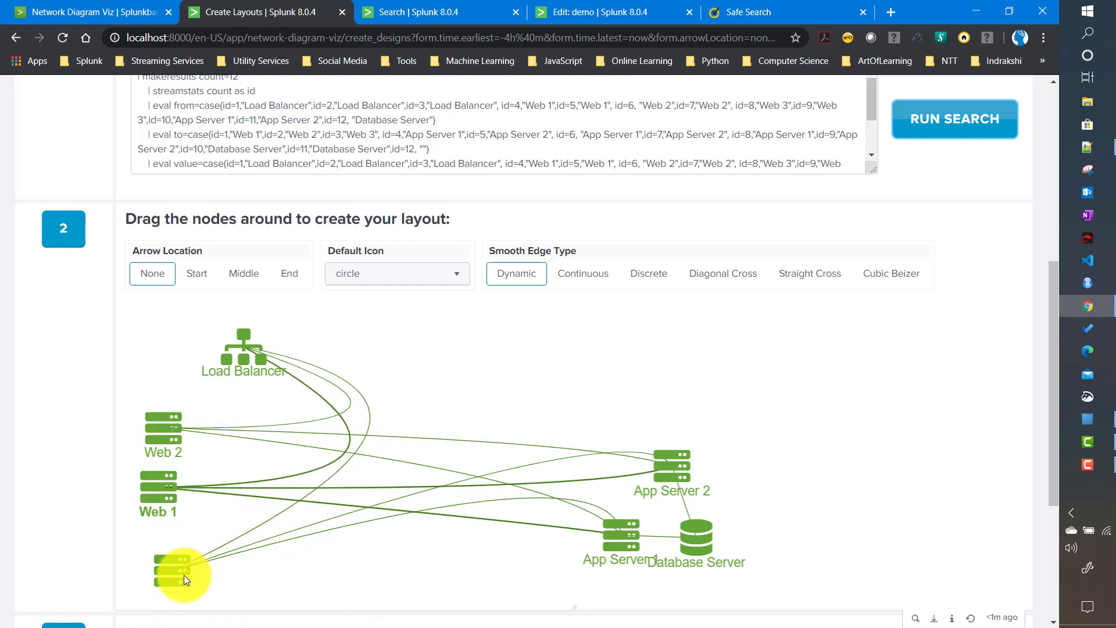
drag(184, 574, 165, 542)
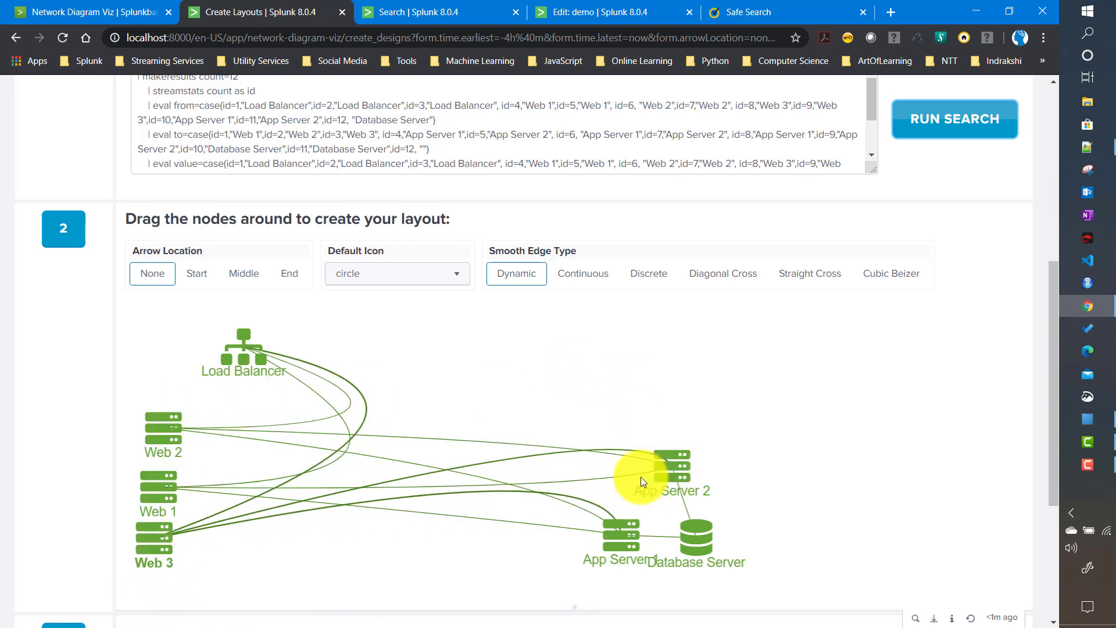
Place App Server 2 above App Server 1 beside the web servers, with the Database Server to their right.
drag(641, 482, 333, 461)
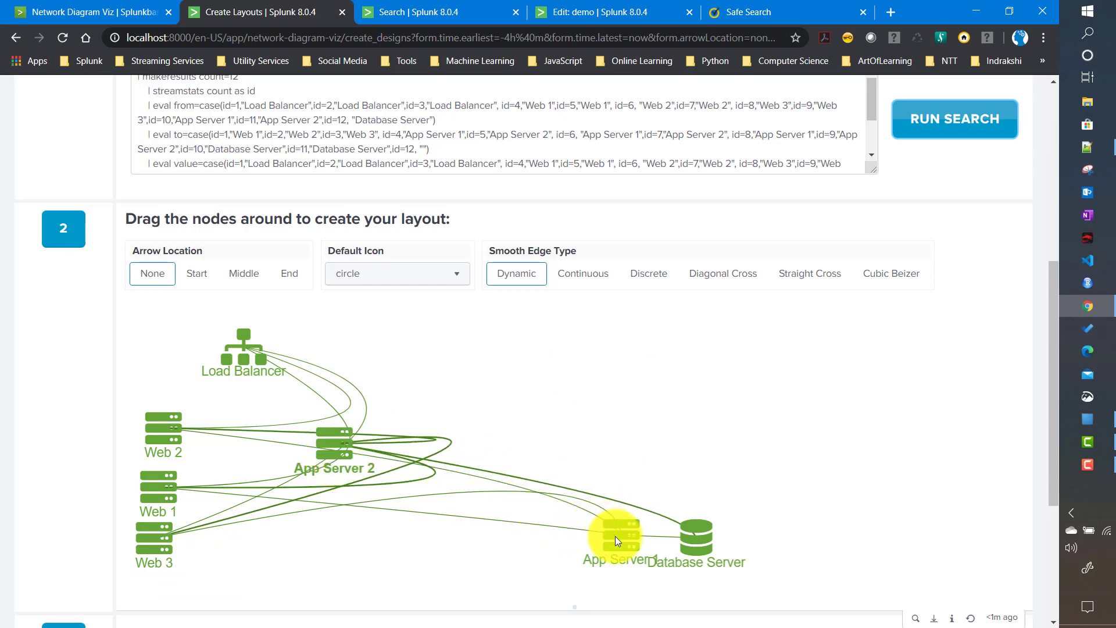
drag(616, 537, 327, 526)
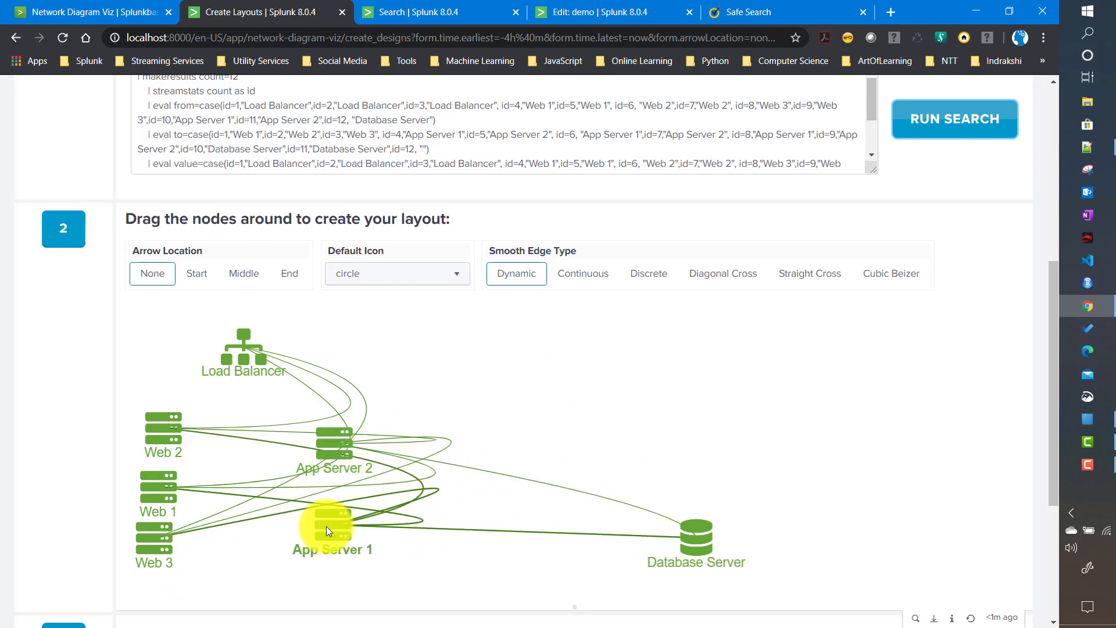
drag(689, 539, 540, 473)
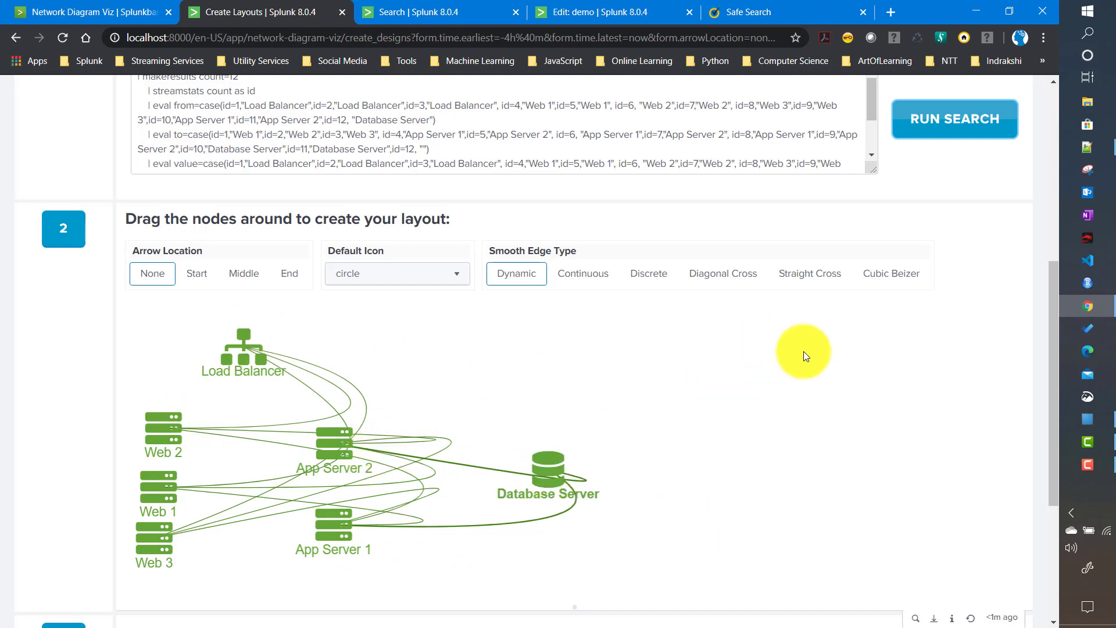
Examine the generated layout search, especially the appended x and y coordinates for each node.
scroll(815, 357, down, 3)
scroll(815, 357, up, 5)
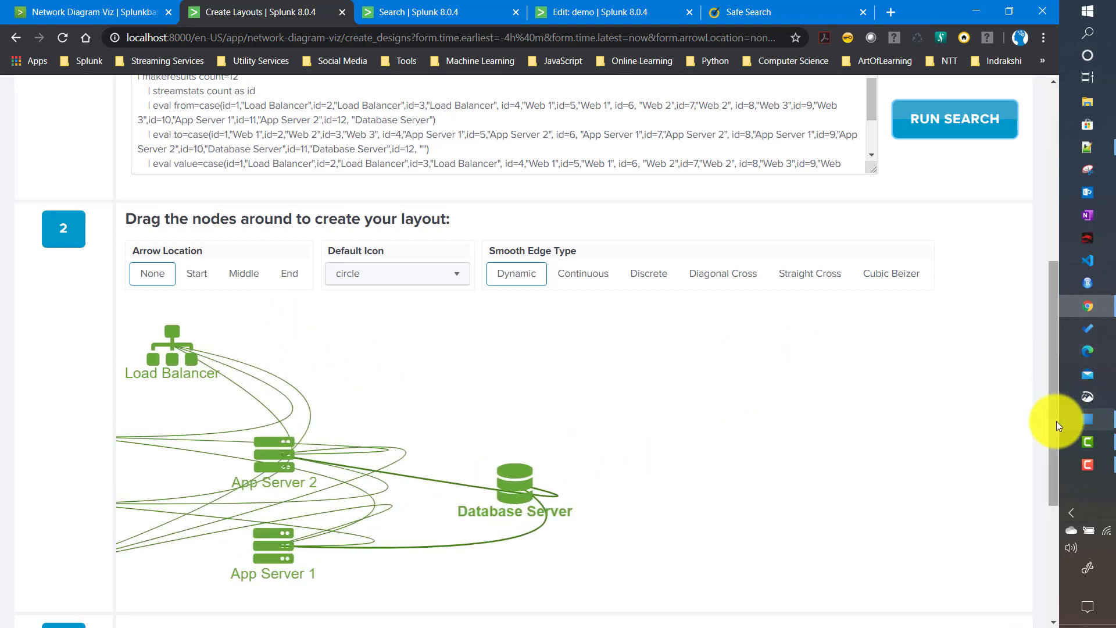
drag(1056, 421, 1019, 582)
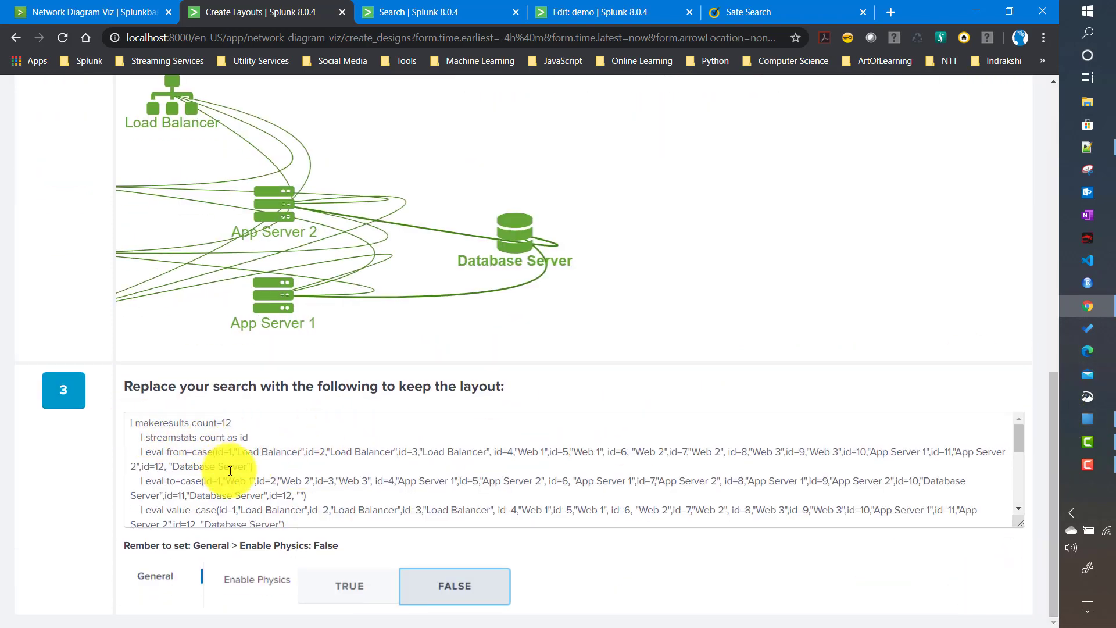
scroll(230, 471, down, 6)
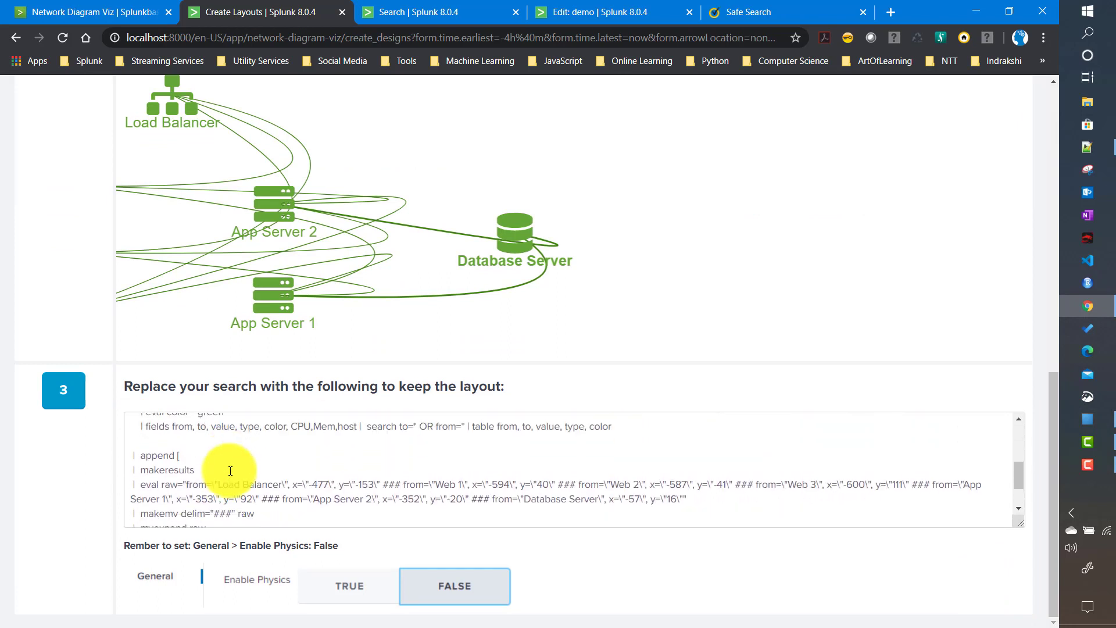
scroll(230, 471, down, 2)
drag(177, 442, 191, 451)
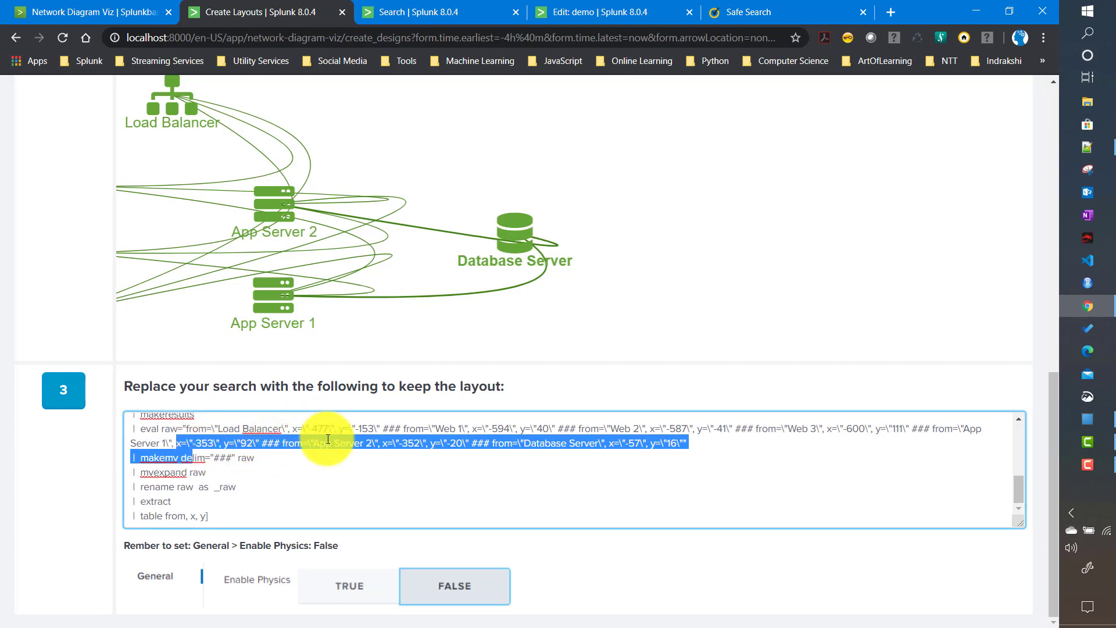
click(324, 481)
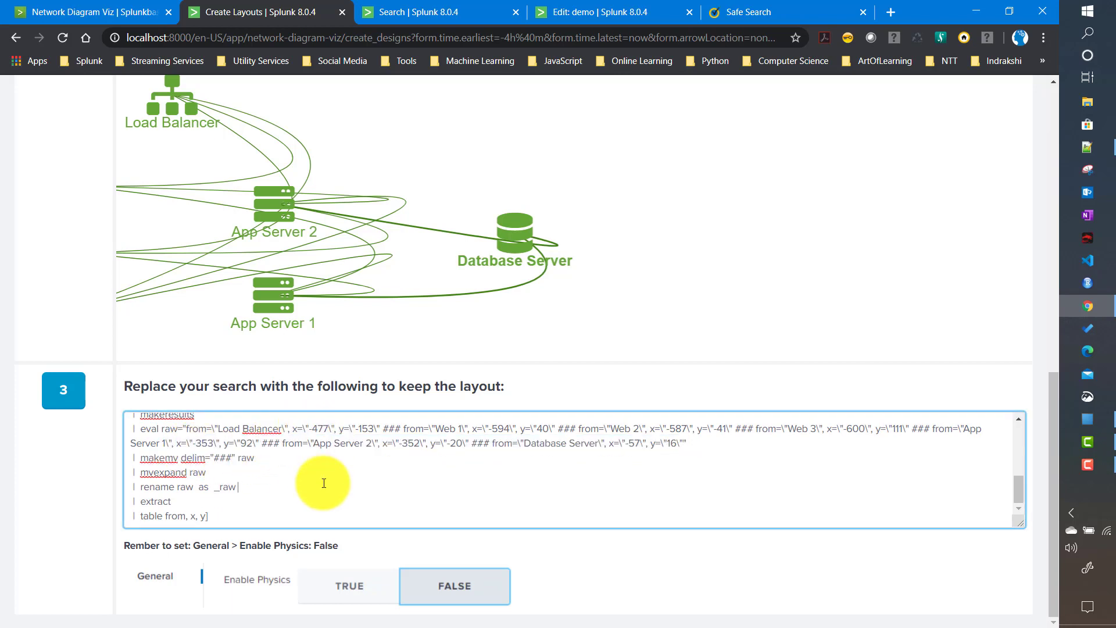
scroll(324, 482, up, 5)
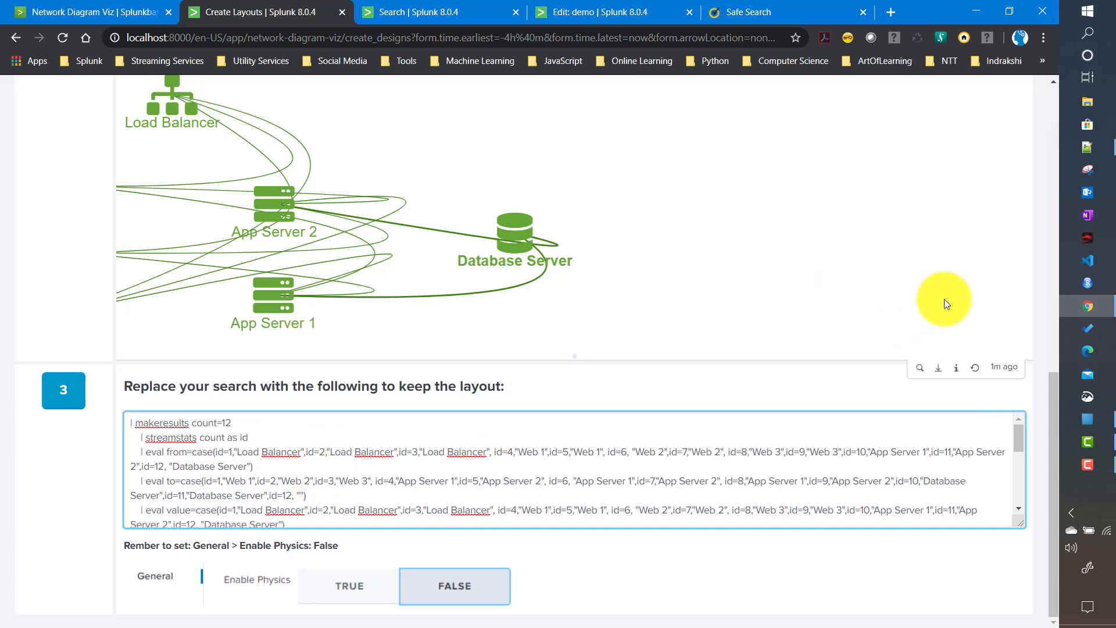
Compare the end of the original sample search with the part appended in the generated layout search.
scroll(1021, 275, up, 8)
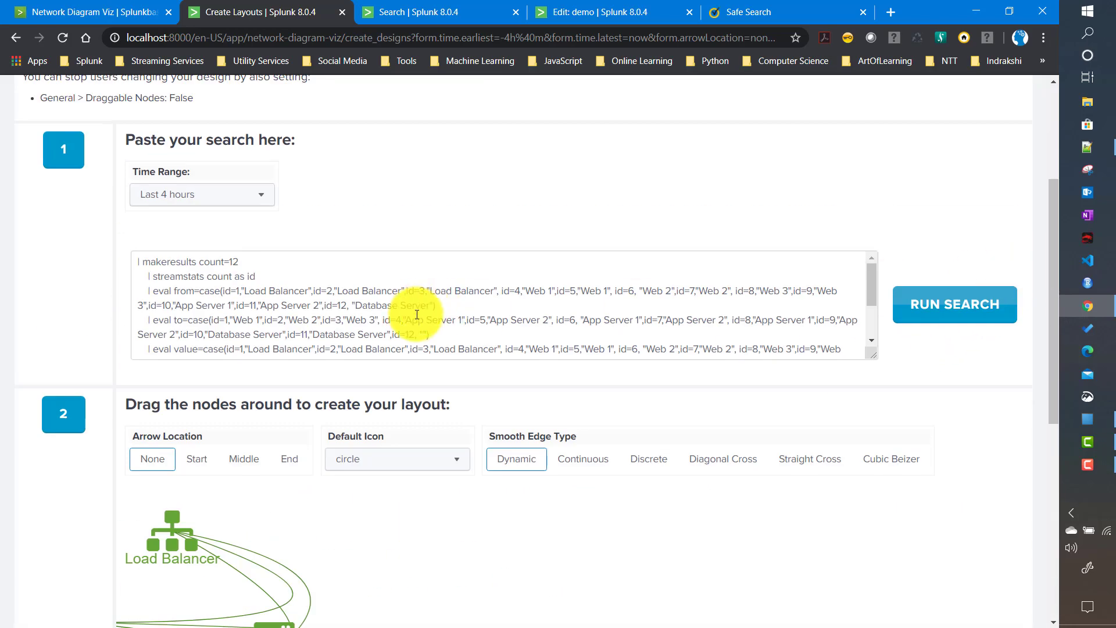
click(417, 312)
scroll(417, 312, down, 2)
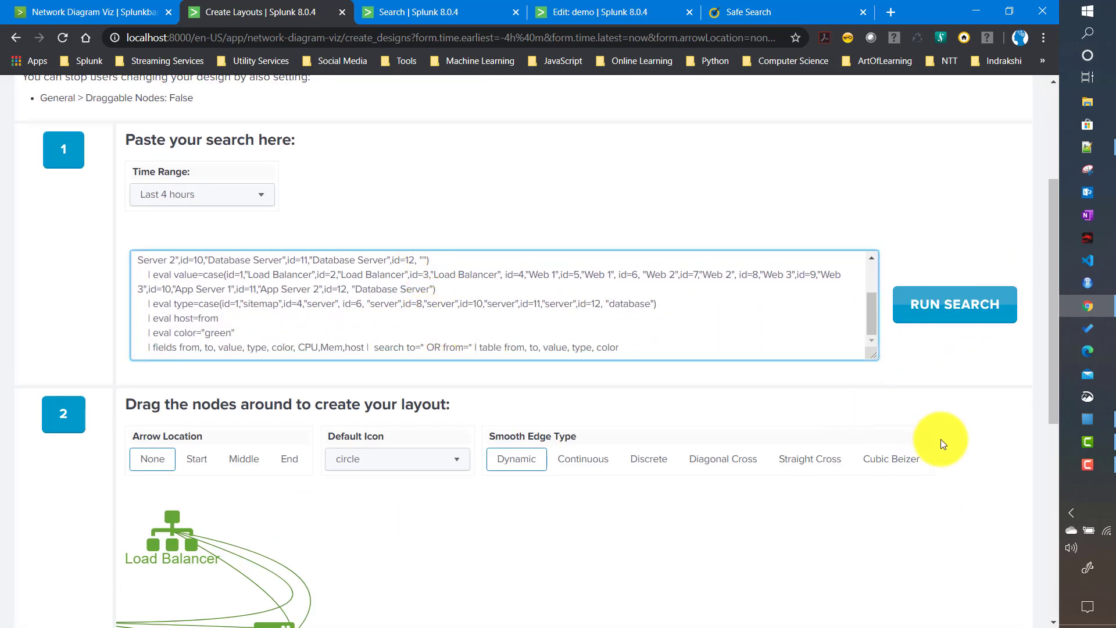
scroll(979, 443, down, 6)
scroll(979, 443, down, 1)
scroll(294, 473, down, 2)
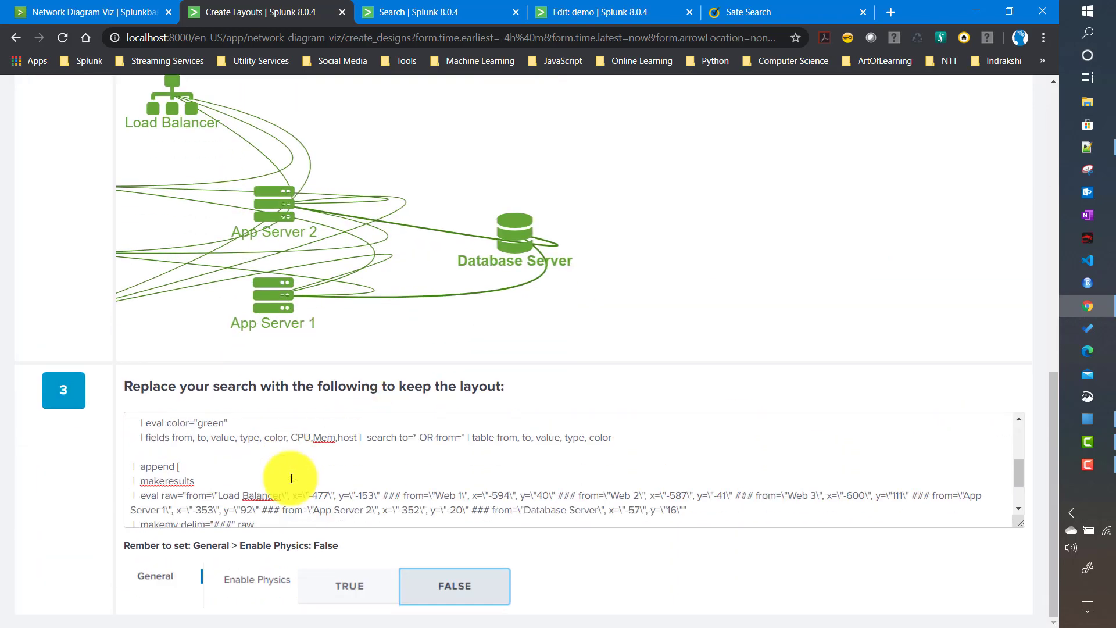
Select the entire generated layout search and shift the App Server 2 node slightly in the diagram.
scroll(292, 478, down, 3)
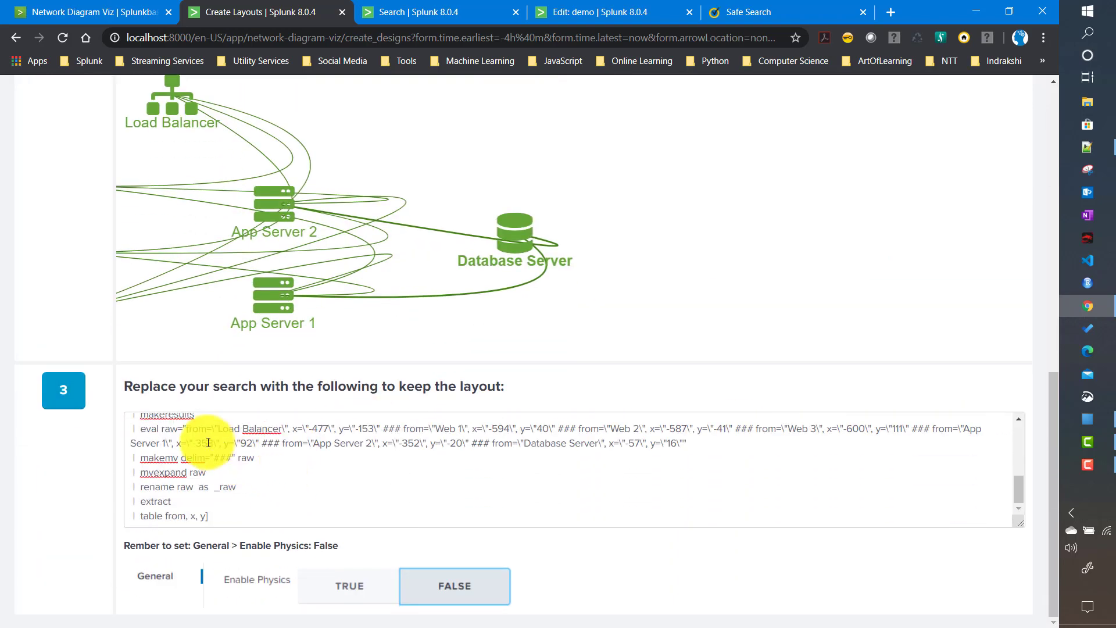
drag(264, 519, 112, 417)
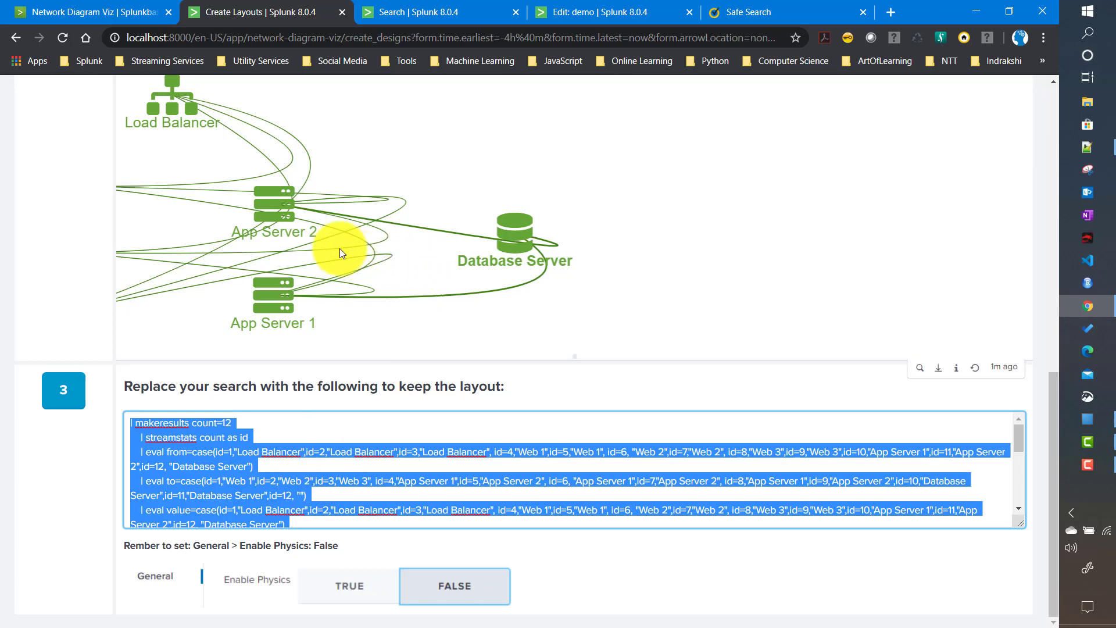
mouse_move(273, 225)
mouse_down()
mouse_move(381, 239)
mouse_move(319, 243)
mouse_move(261, 218)
mouse_up()
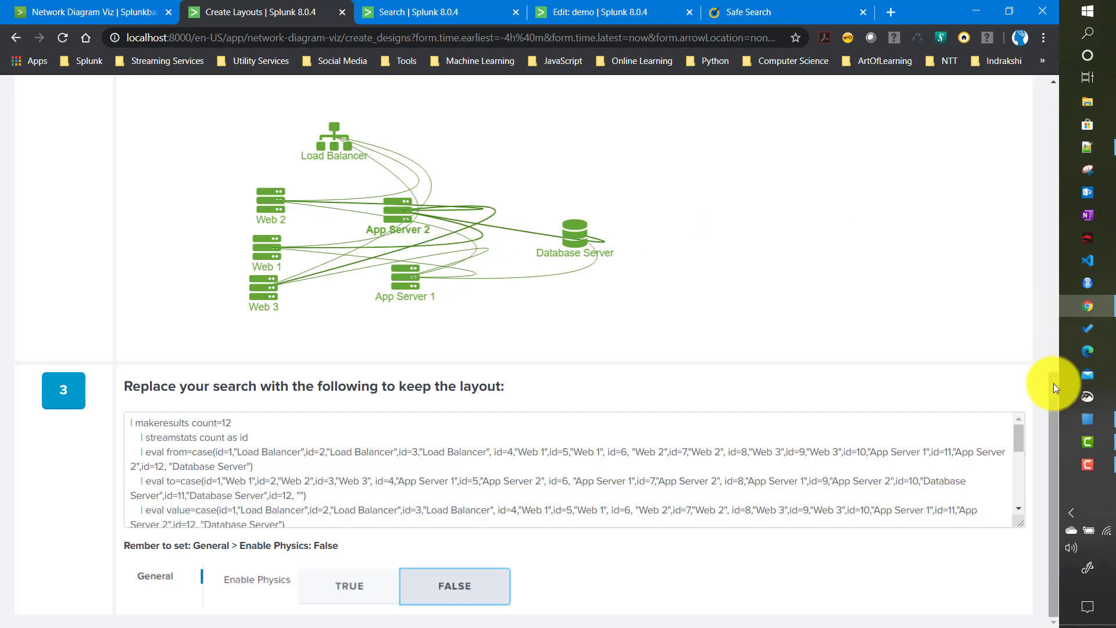
Open the Performance page and examine the simulation of 500 nodes.
drag(1054, 382, 1091, 86)
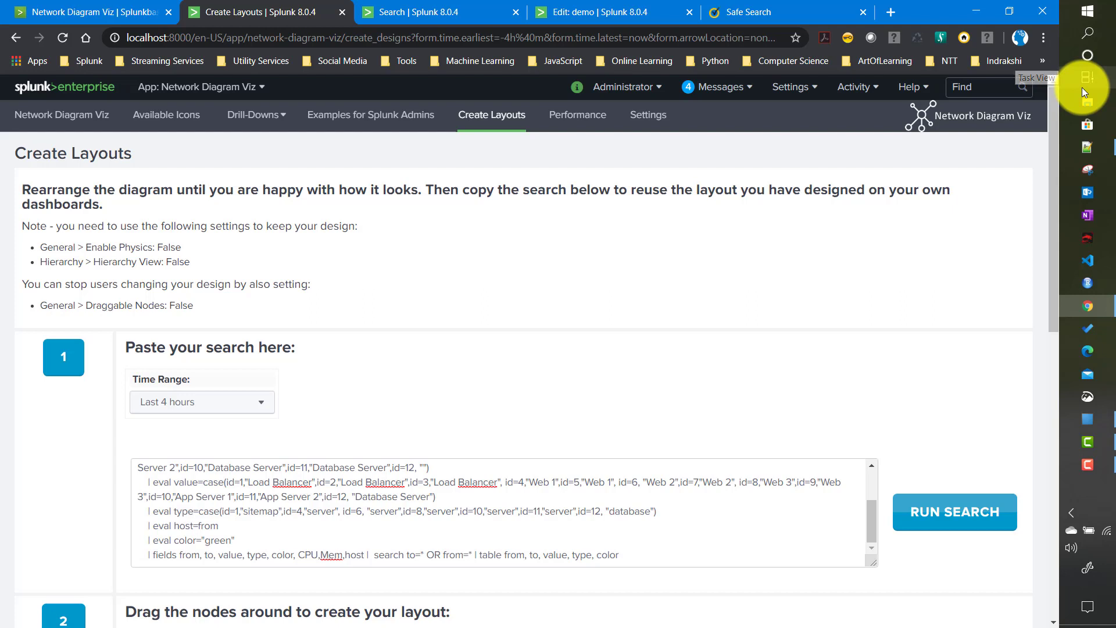
click(559, 123)
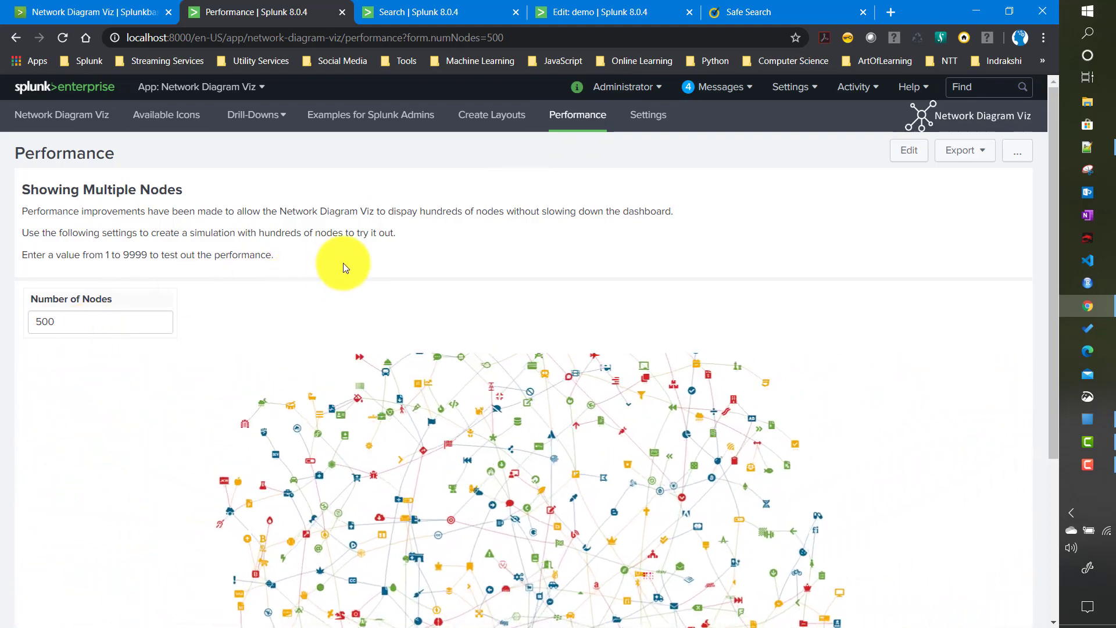
scroll(343, 263, down, 3)
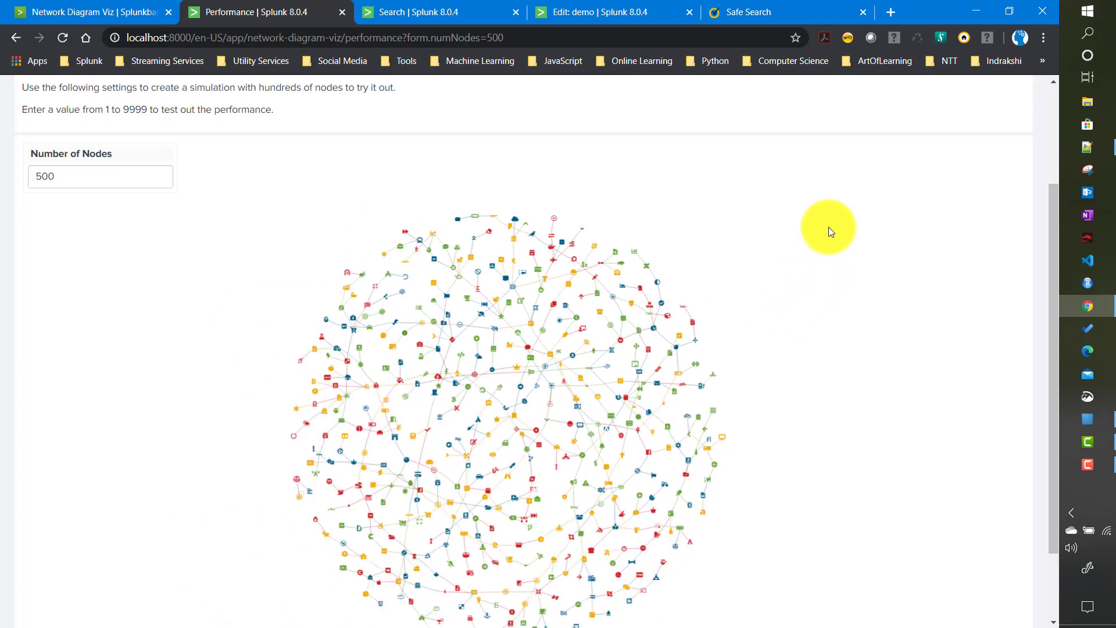
drag(1055, 221, 1052, 128)
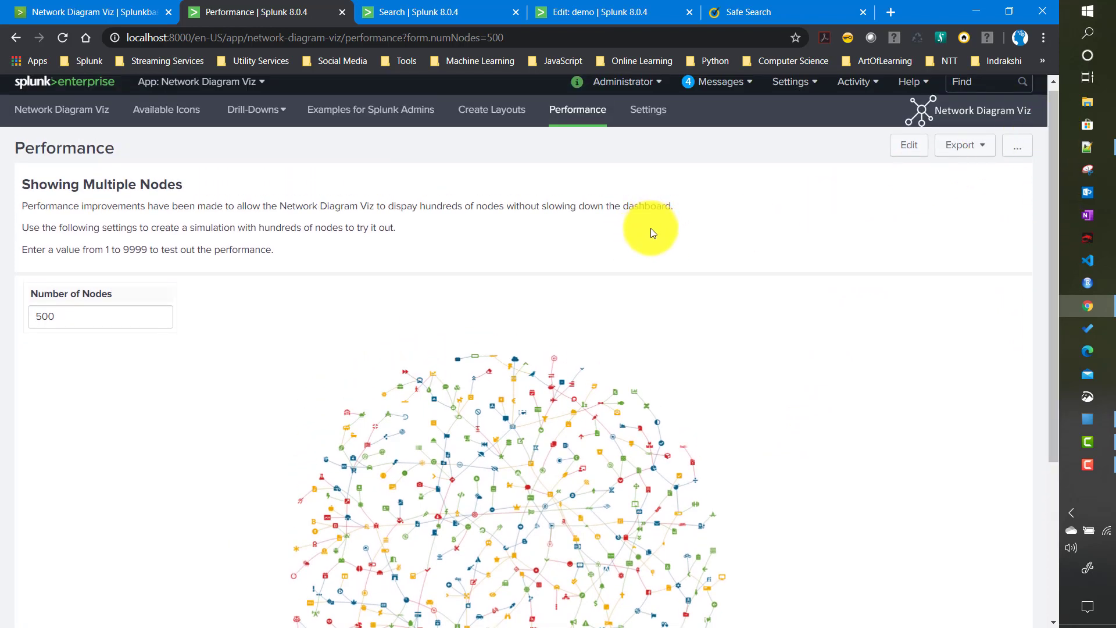